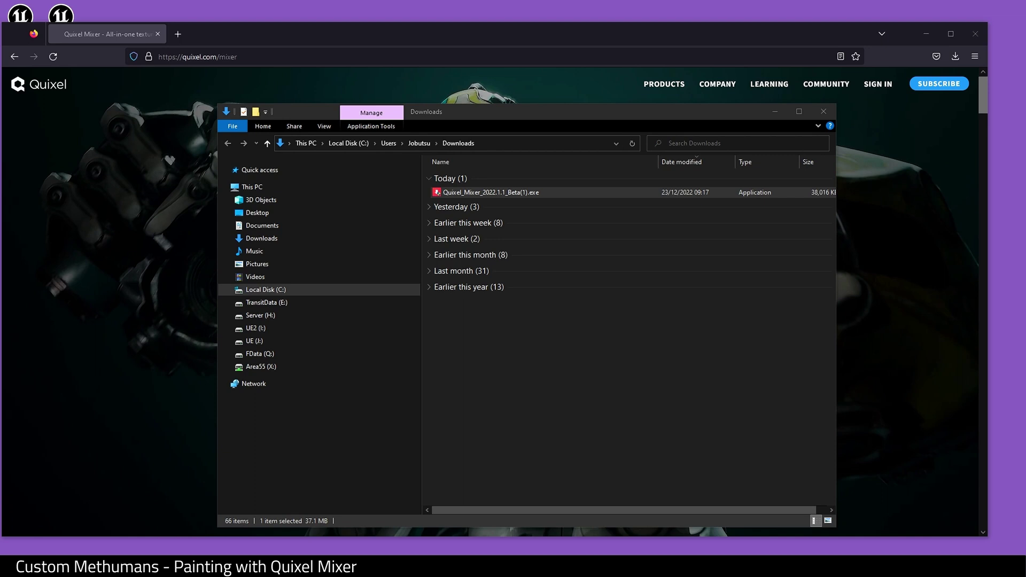
Run the Quixel_Mixer_2022.1.1_Beta(1).exe installer from Downloads and continue past the setup wizard's welcome page
{"action": "double_click", "coordinate": [512, 193]}
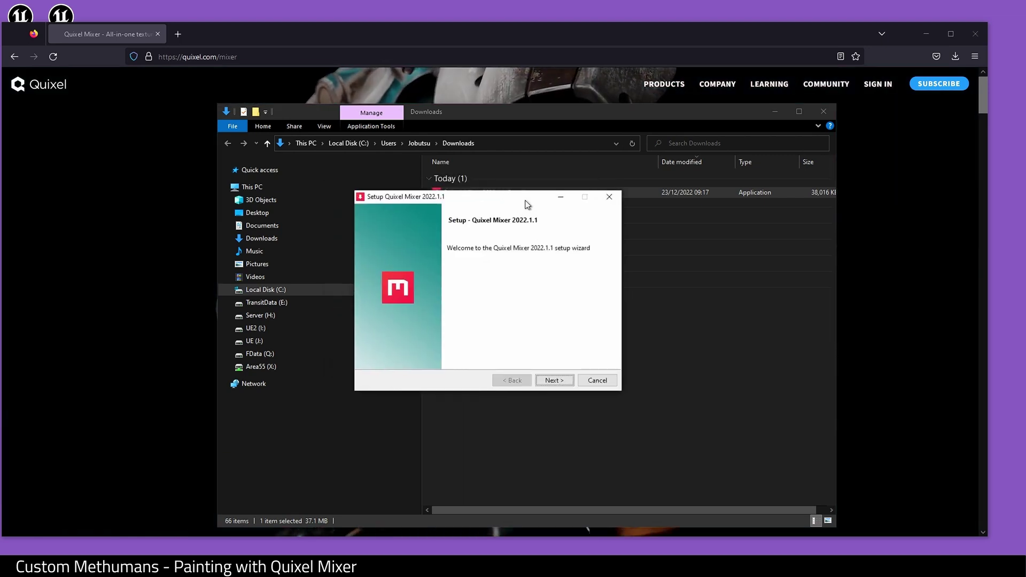
{"action": "left_click_drag", "start_coordinate": [527, 204], "coordinate": [534, 208]}
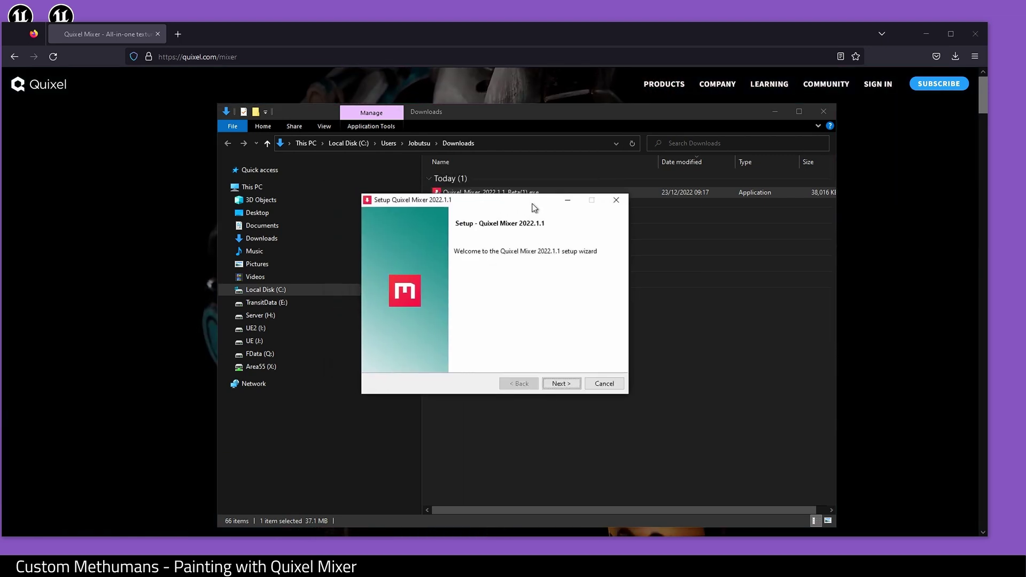
{"action": "left_click", "coordinate": [566, 384]}
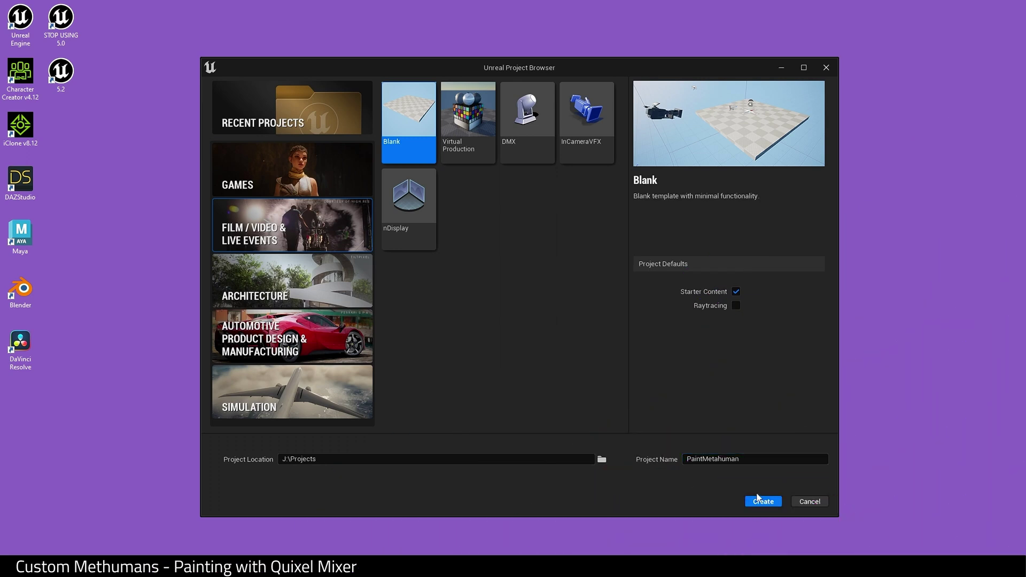
Create the Blank project PaintMetahuman in J:\Projects with Starter Content, from the Film / Video & Live Events templates
{"action": "left_click", "coordinate": [762, 503]}
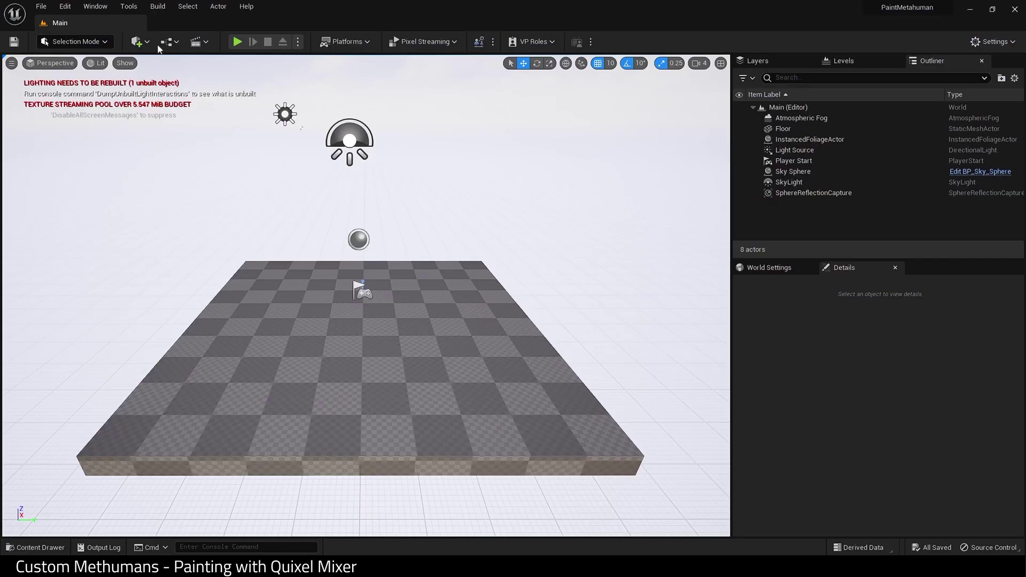
Add the downloaded MetaHuman with braided hair to the project from the local MetaHumans in Quixel Bridge
{"action": "left_click", "coordinate": [140, 41]}
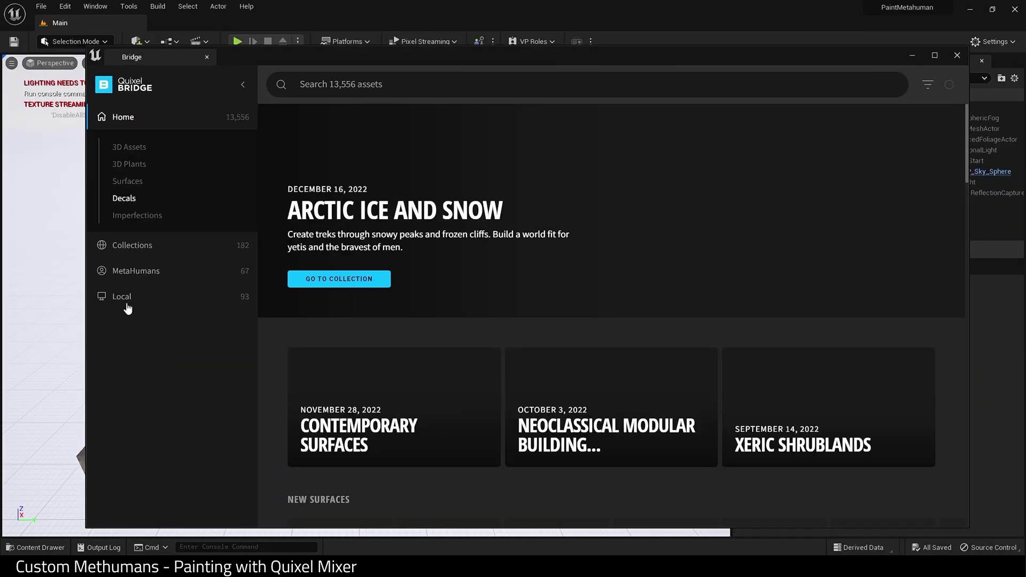
{"action": "left_click", "coordinate": [126, 300]}
{"action": "left_click", "coordinate": [137, 337]}
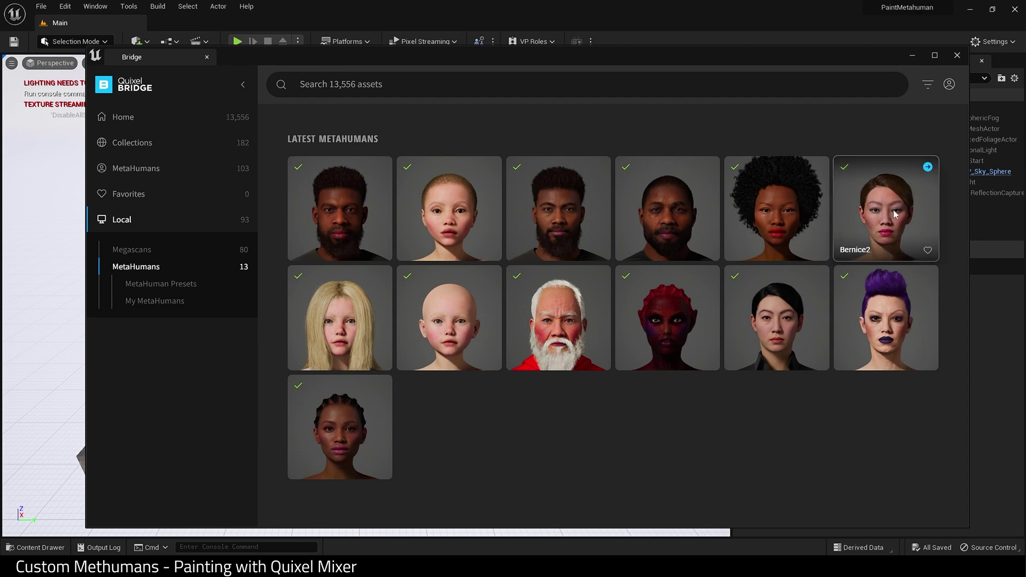
{"action": "left_click", "coordinate": [381, 386]}
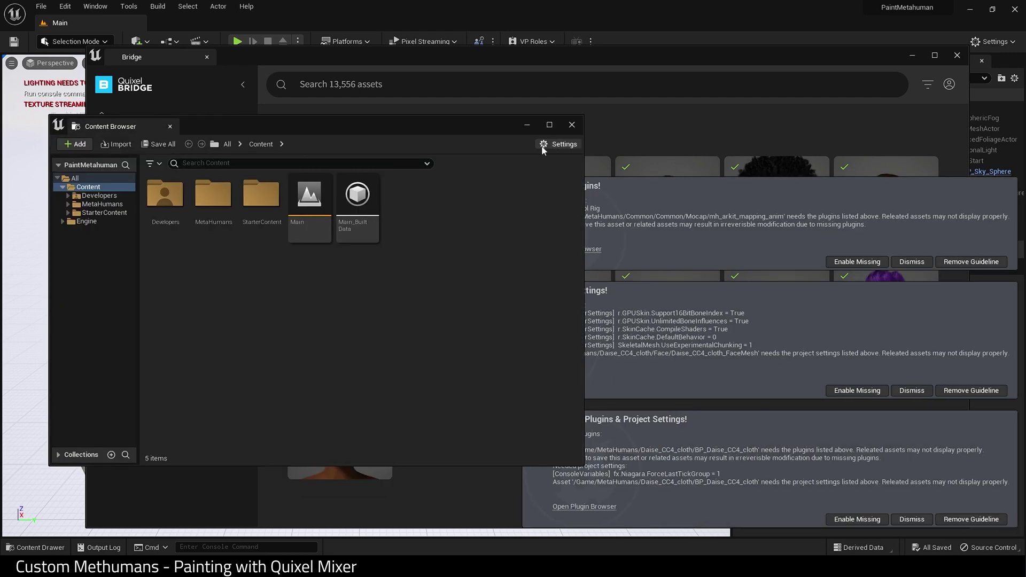
Enable all missing plugins and project settings required by the imported MetaHuman
{"action": "left_click", "coordinate": [857, 274]}
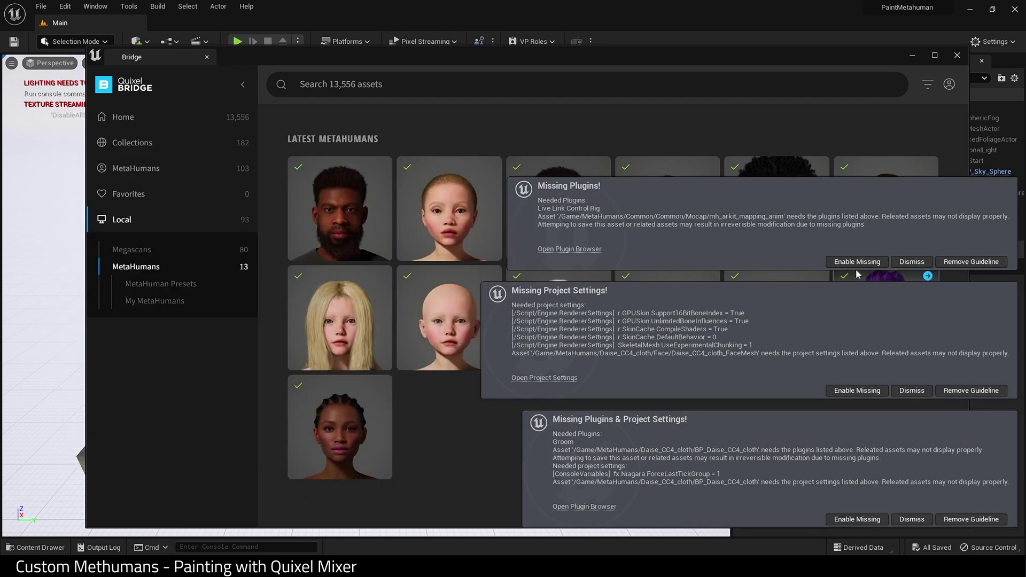
{"action": "left_click", "coordinate": [857, 390]}
{"action": "left_click", "coordinate": [857, 519]}
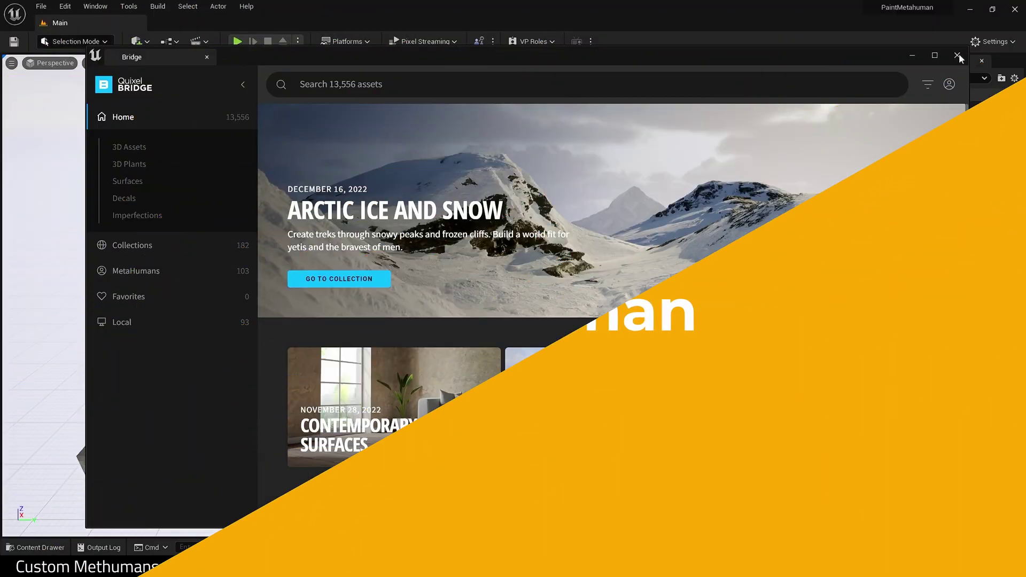
Close Bridge and open the BP_Daise_CC4_cloth blueprint from the Daise_CC4_cloth folder under MetaHumans
{"action": "left_click", "coordinate": [957, 55]}
{"action": "left_click", "coordinate": [34, 547]}
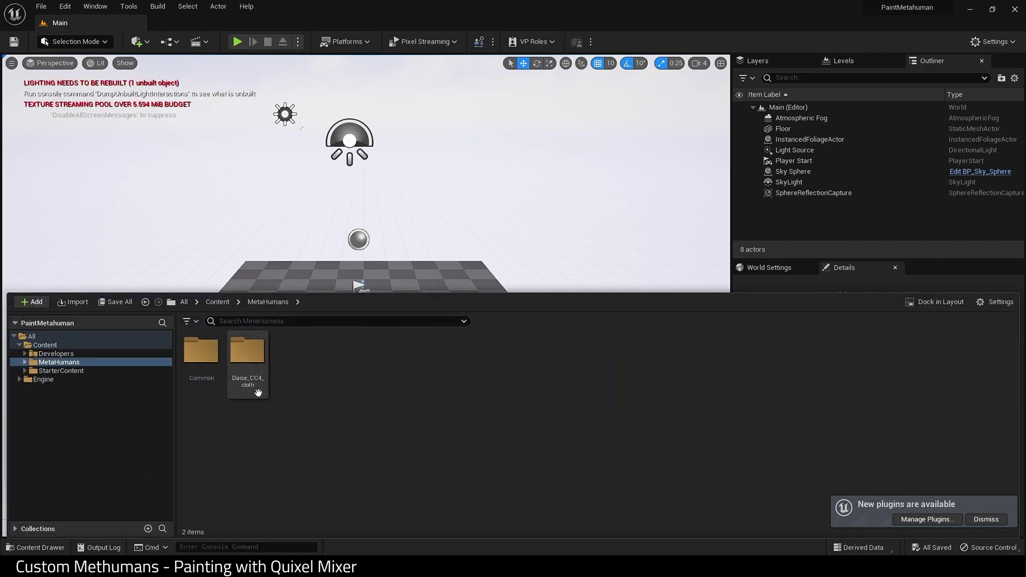
{"action": "double_click", "coordinate": [262, 375]}
{"action": "left_click", "coordinate": [477, 374]}
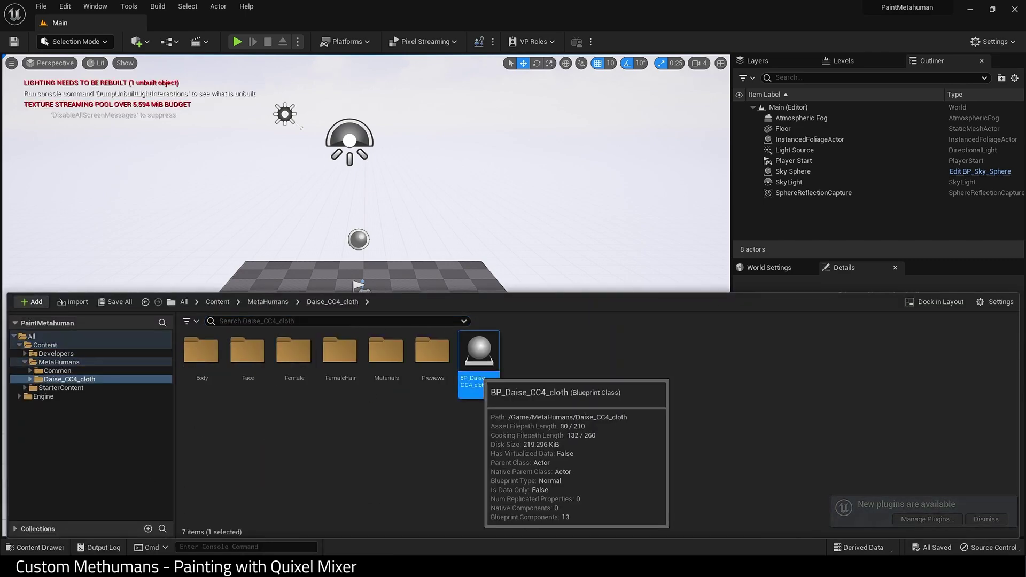
{"action": "double_click", "coordinate": [476, 374]}
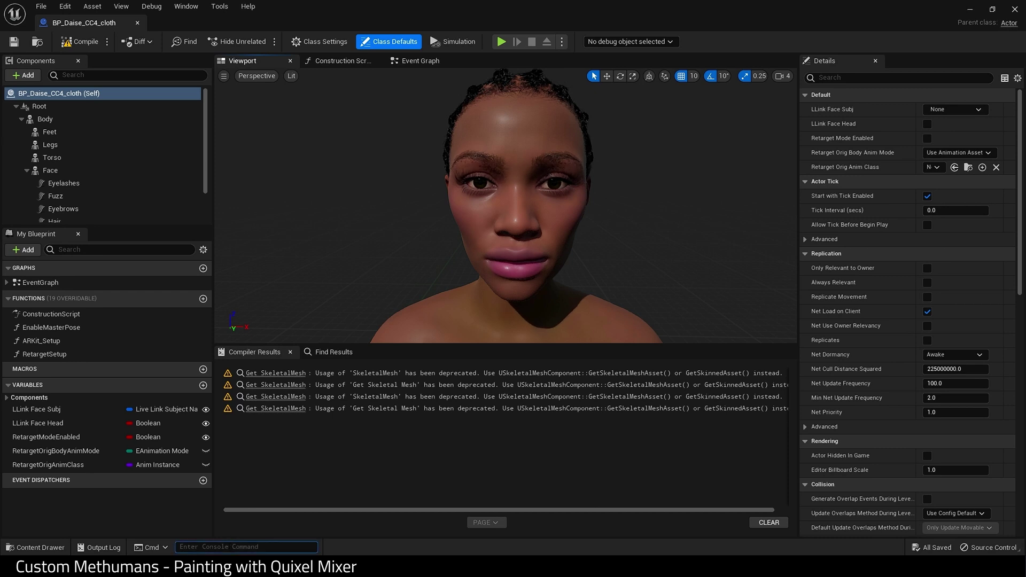
Turn off texture streaming with the console command r.TextureStreaming 0
{"action": "type", "text": "r.text"}
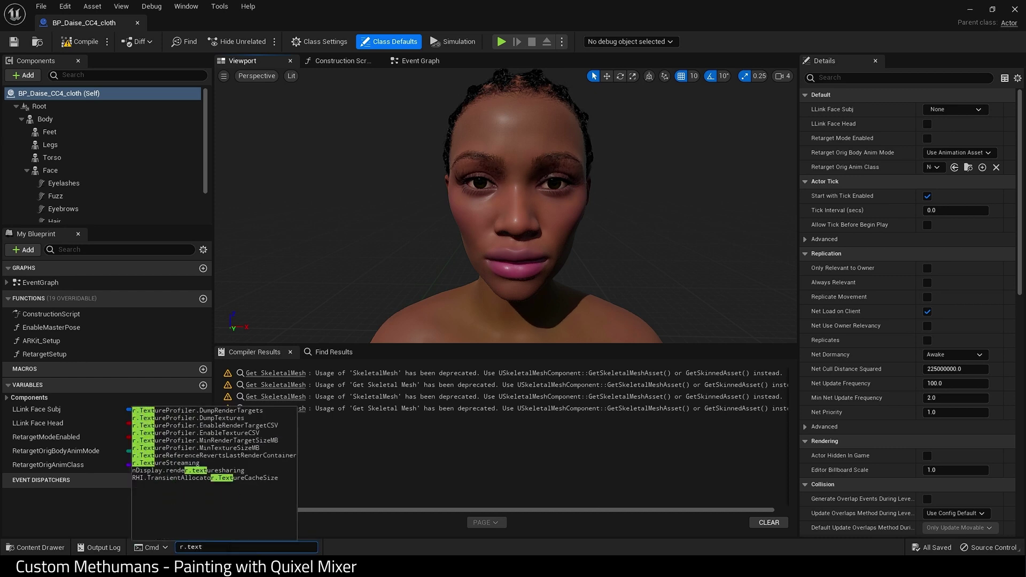
{"action": "type", "text": "ure"}
{"action": "left_click", "coordinate": [182, 464]}
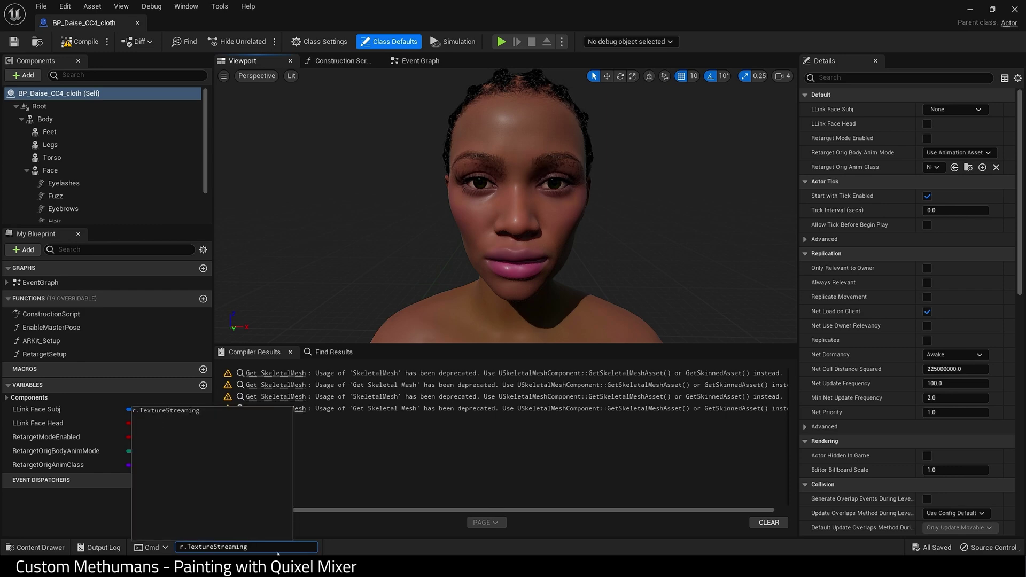
{"action": "type", "text": "0"}
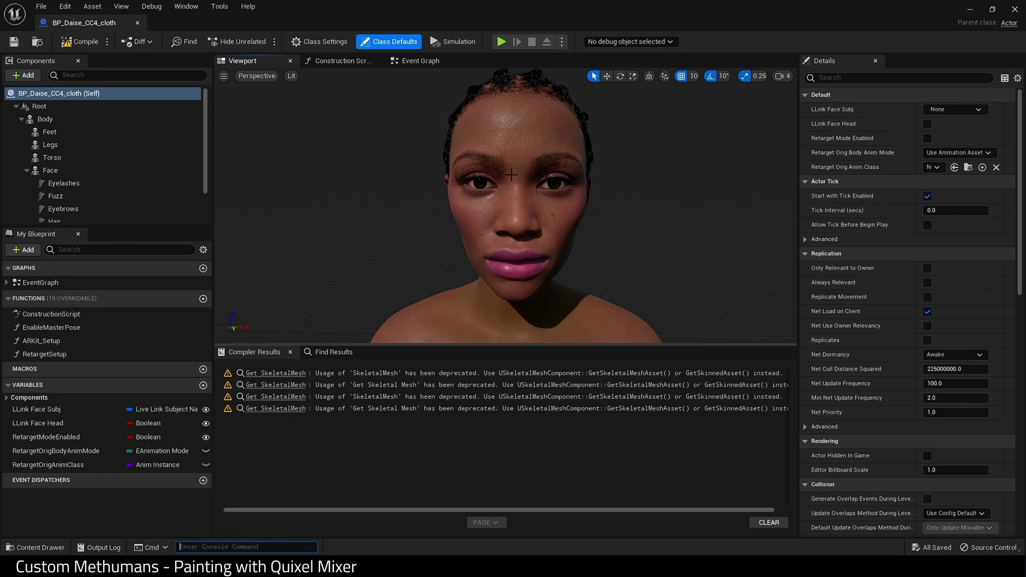
Open the Project Settings and search for the texture streaming option
{"action": "left_click", "coordinate": [64, 6]}
{"action": "left_click", "coordinate": [80, 138]}
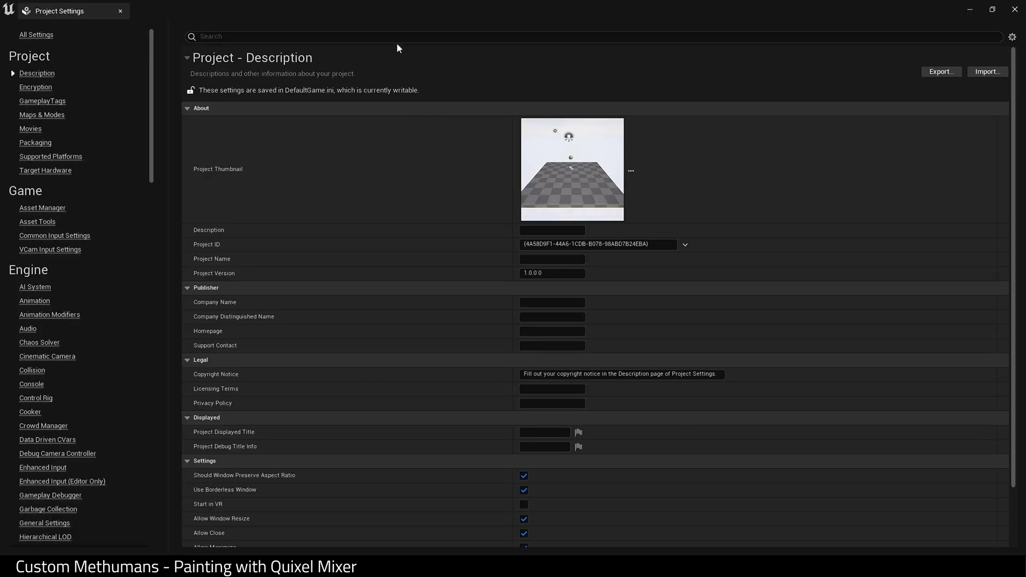
{"action": "left_click", "coordinate": [399, 38]}
{"action": "type", "text": "texture"}
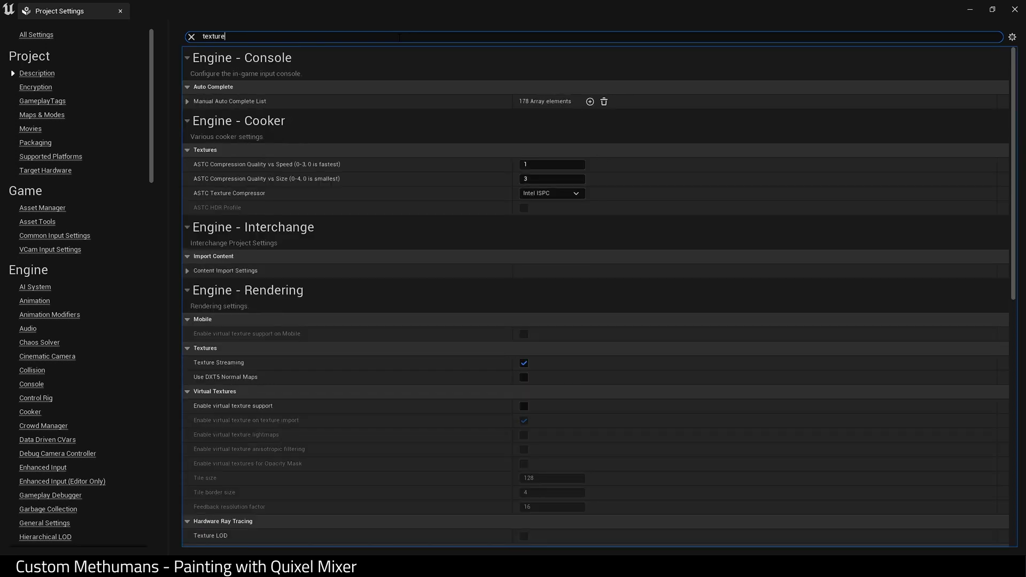
{"action": "type", "text": " streamin"}
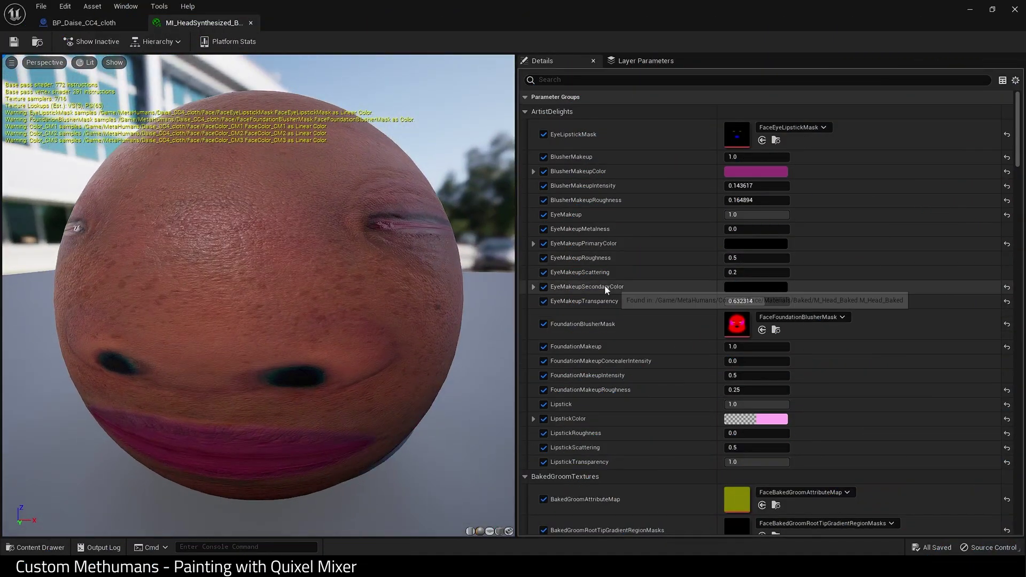
Locate EyeLipstickMask's texture in the Face folder and select FaceColor_MAIN, FaceEyeLipstickMask, FaceFoundationBlusherMask, FaceNormal_MAIN and FaceRoughness_MAIN
{"action": "left_click", "coordinate": [776, 141]}
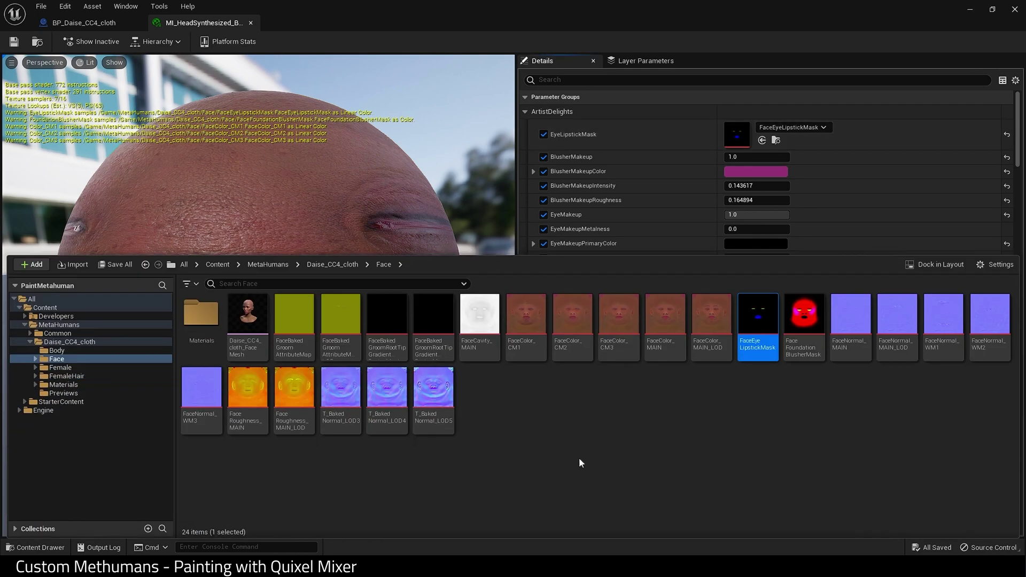
{"action": "mouse_move", "coordinate": [484, 342]}
{"action": "left_click", "coordinate": [658, 351]}
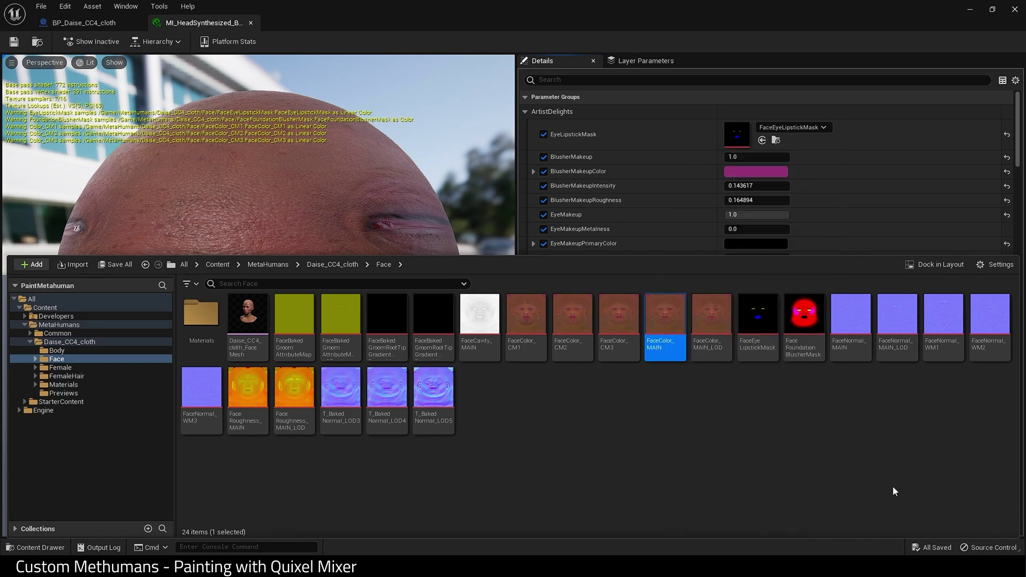
{"action": "left_click", "coordinate": [764, 342], "text": "ctrl"}
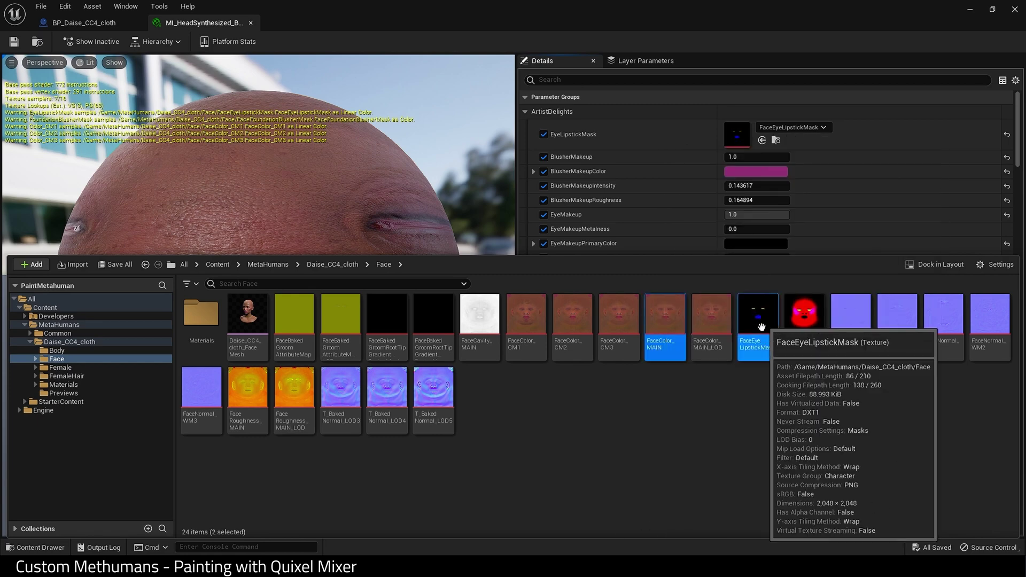
{"action": "left_click", "coordinate": [802, 334], "text": "ctrl"}
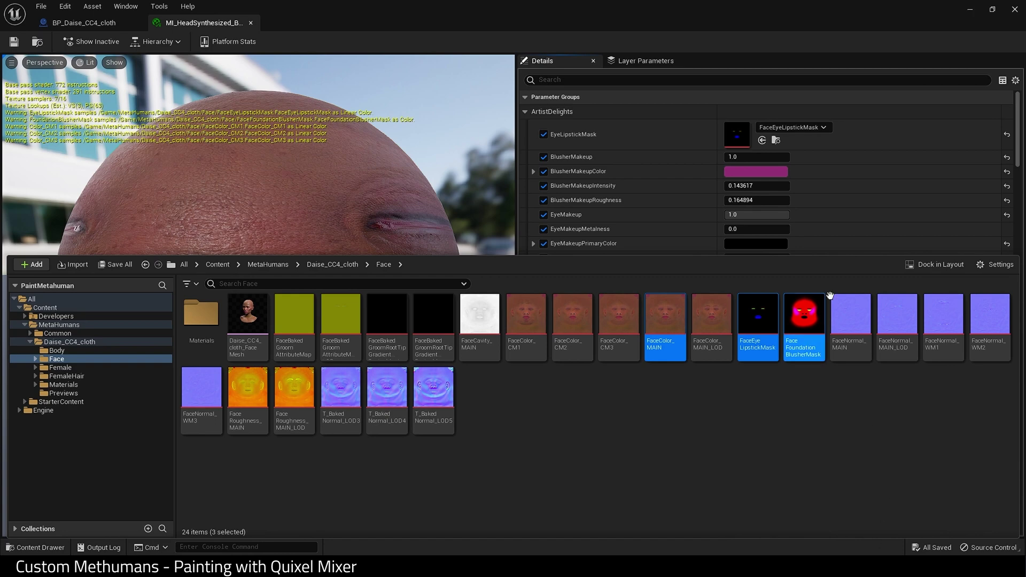
{"action": "left_click", "coordinate": [849, 321], "text": "ctrl"}
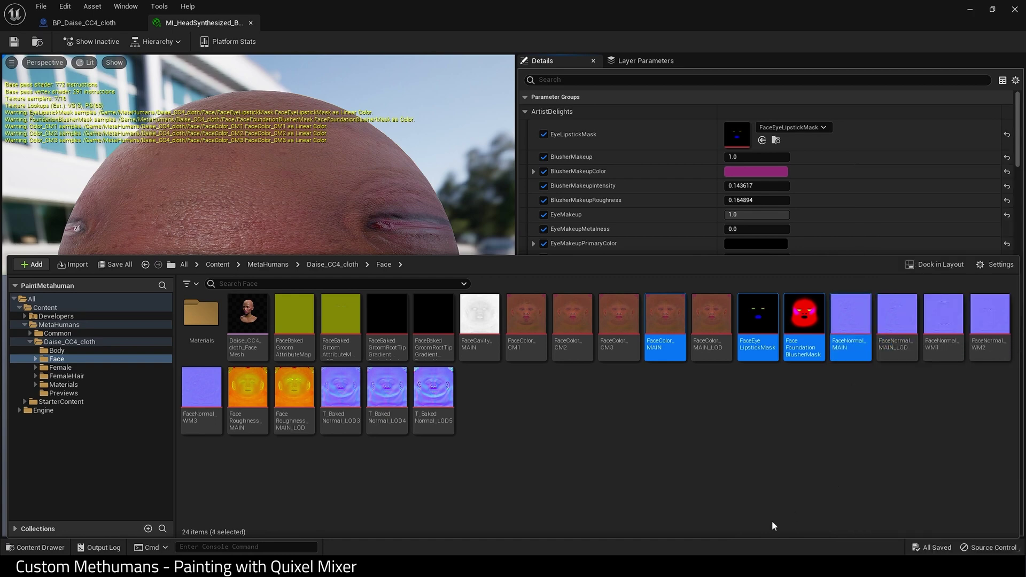
{"action": "left_click", "coordinate": [247, 388], "text": "ctrl"}
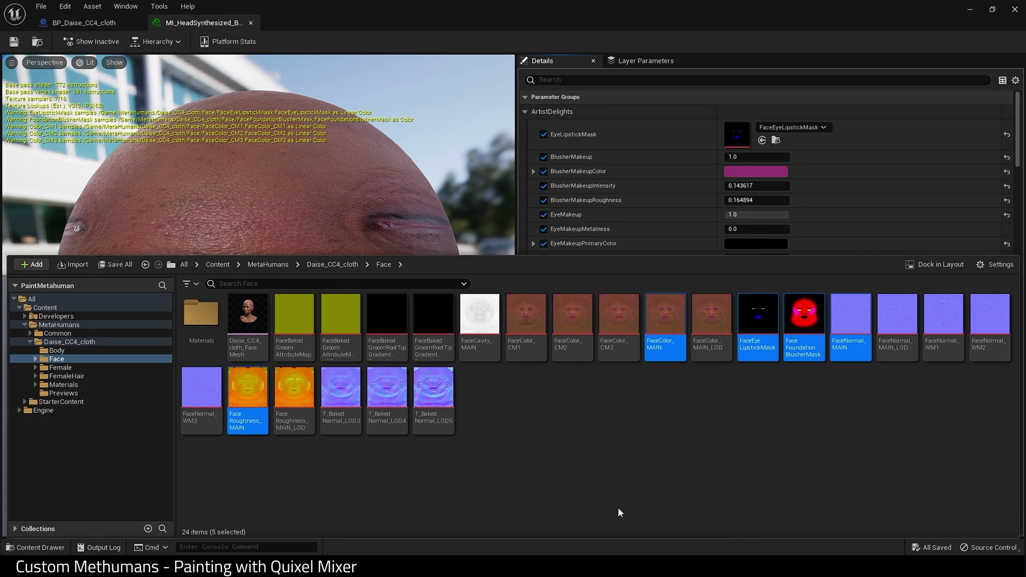
Start exporting the selected face textures and create and open a Source folder in the PaintMetahuman project directory
{"action": "right_click", "coordinate": [677, 342]}
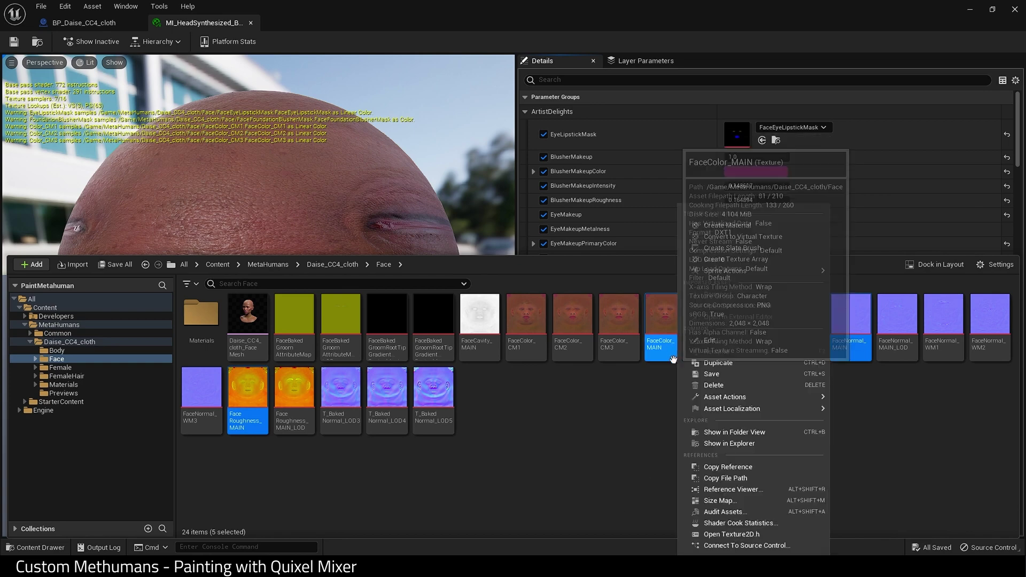
{"action": "mouse_move", "coordinate": [817, 399]}
{"action": "left_click", "coordinate": [894, 441]}
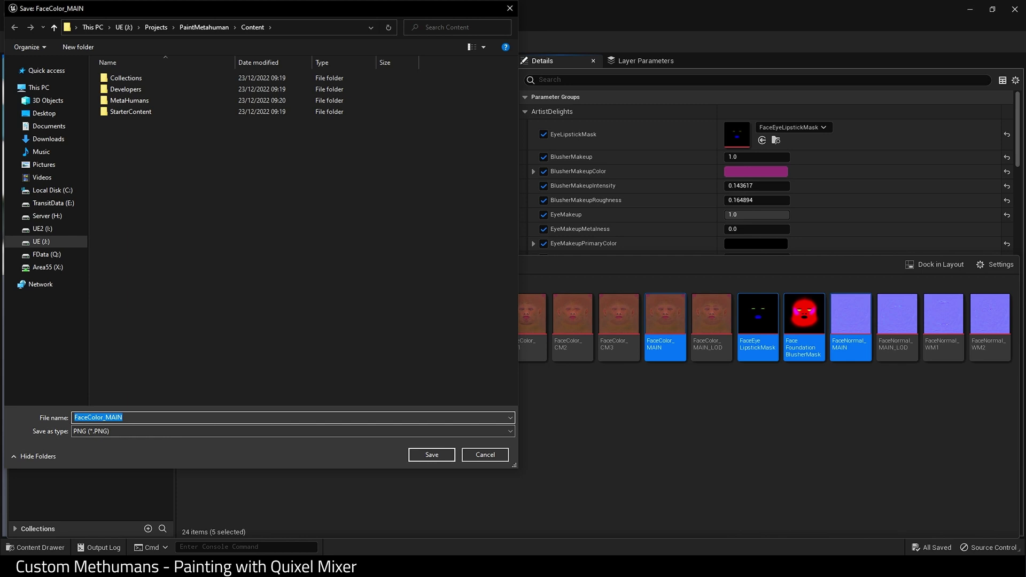
{"action": "left_click", "coordinate": [202, 26]}
{"action": "right_click", "coordinate": [123, 173]}
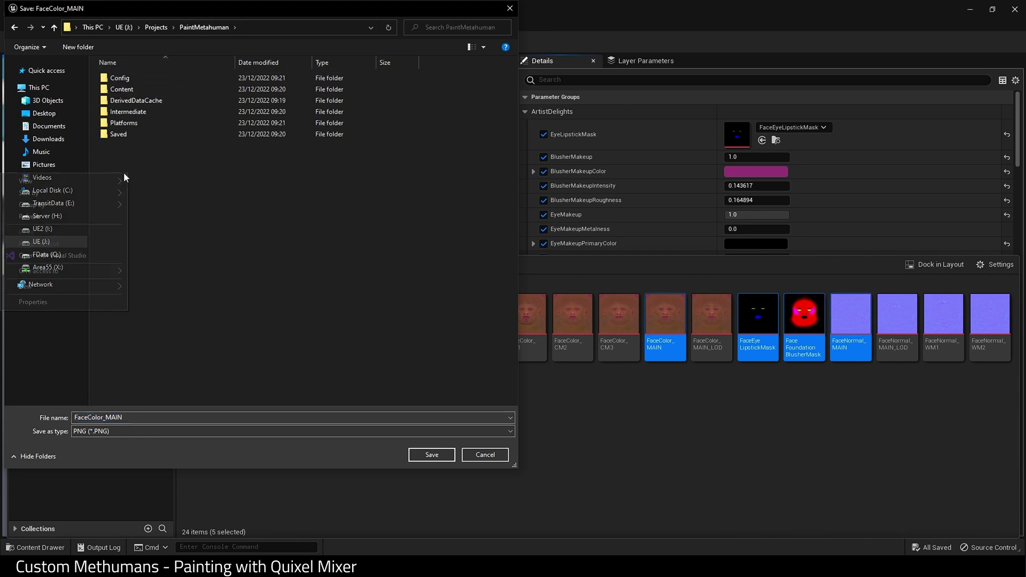
{"action": "mouse_move", "coordinate": [115, 286]}
{"action": "left_click", "coordinate": [148, 287]}
{"action": "type", "text": "Source"}
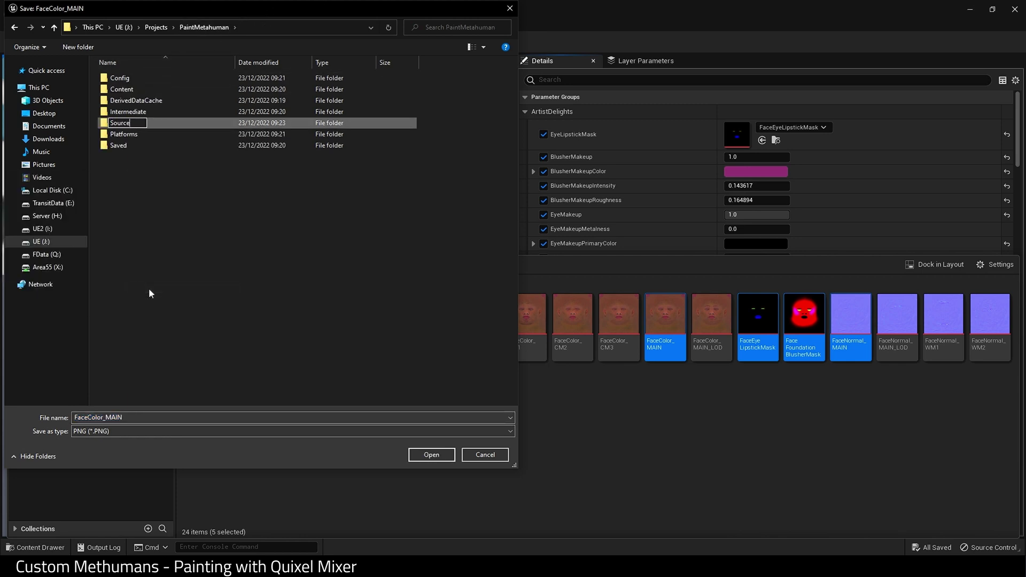
{"action": "key", "text": "Return"}
{"action": "double_click", "coordinate": [128, 146]}
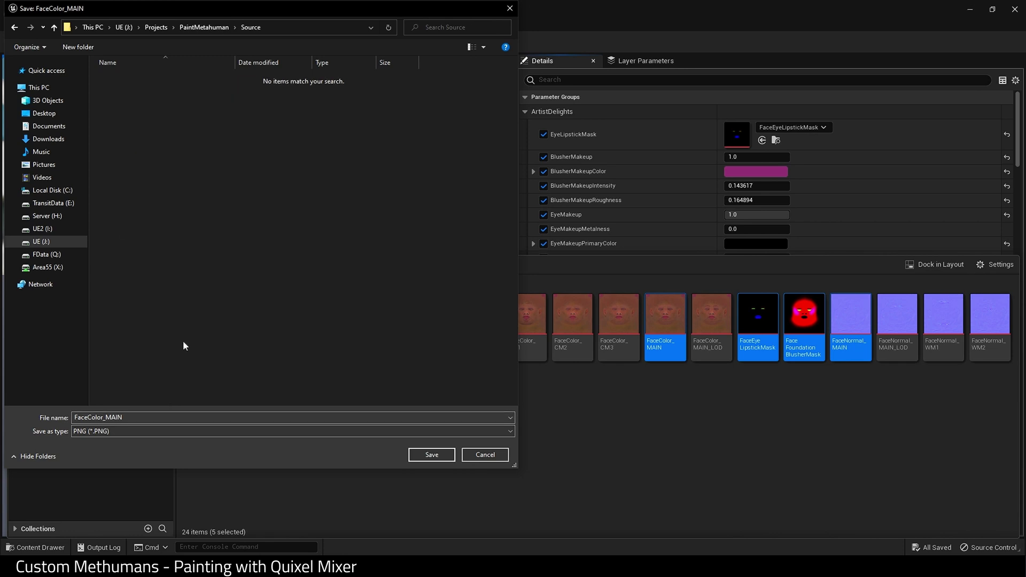
Create a textures folder inside Source and open it as the export destination
{"action": "right_click", "coordinate": [174, 415]}
{"action": "mouse_move", "coordinate": [162, 388]}
{"action": "left_click", "coordinate": [198, 389]}
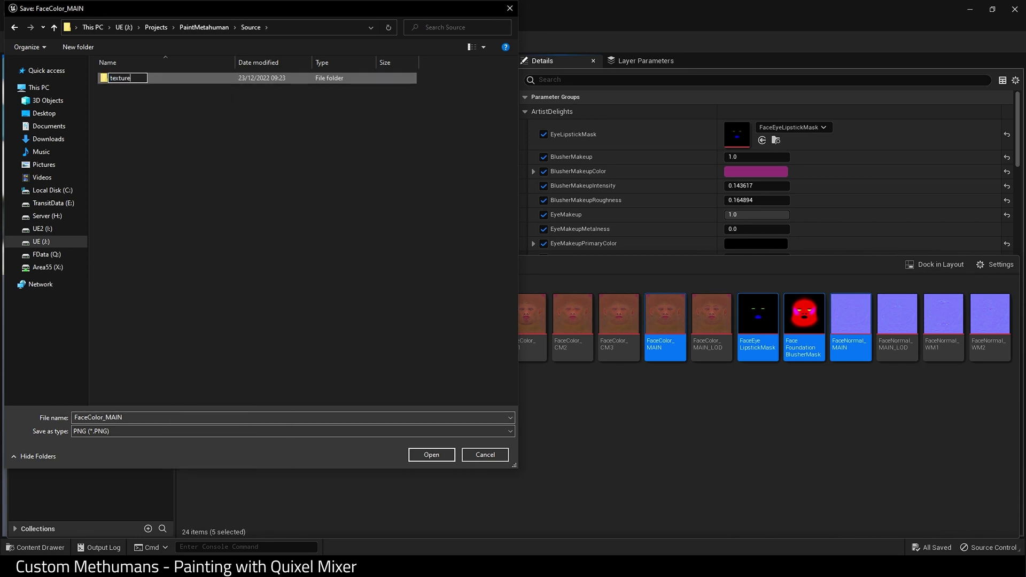
{"action": "key", "text": "Return"}
{"action": "double_click", "coordinate": [131, 81]}
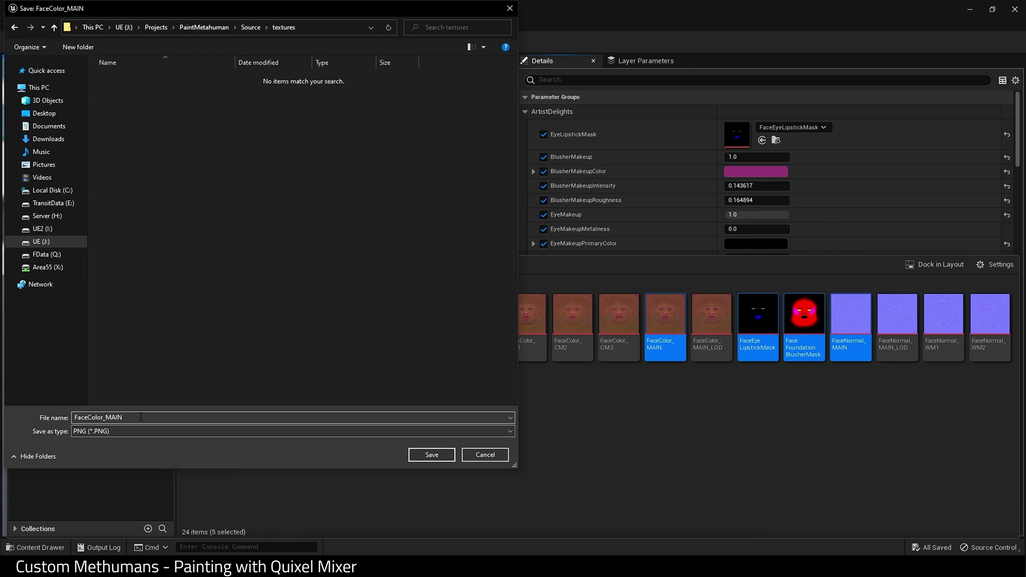
Save FaceColor_MAIN and FaceEyeLipstickMask into the textures folder as Targa (*.TGA) files
{"action": "left_click", "coordinate": [347, 434]}
{"action": "left_click", "coordinate": [207, 450]}
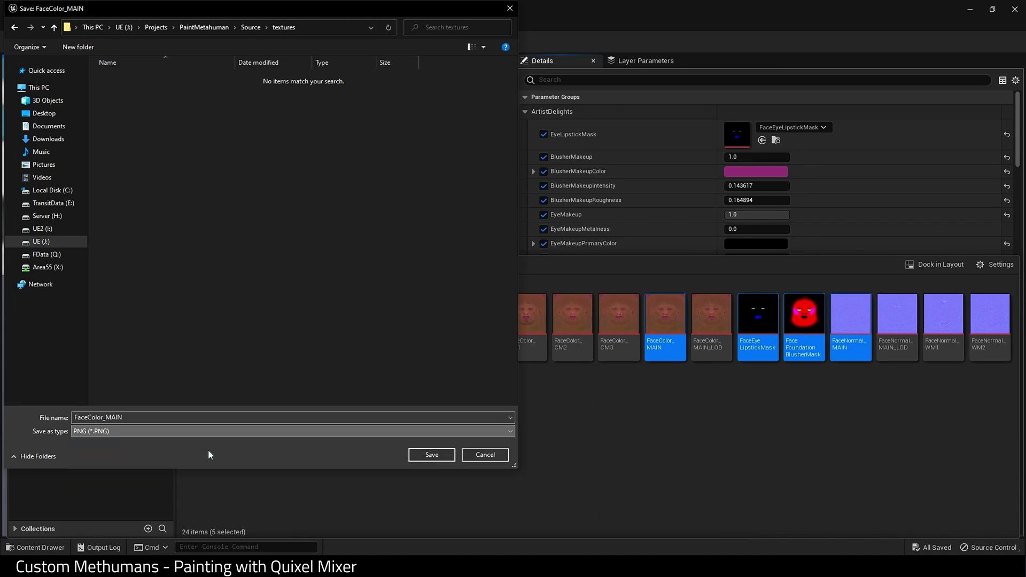
{"action": "left_click", "coordinate": [423, 453]}
{"action": "left_click", "coordinate": [319, 430]}
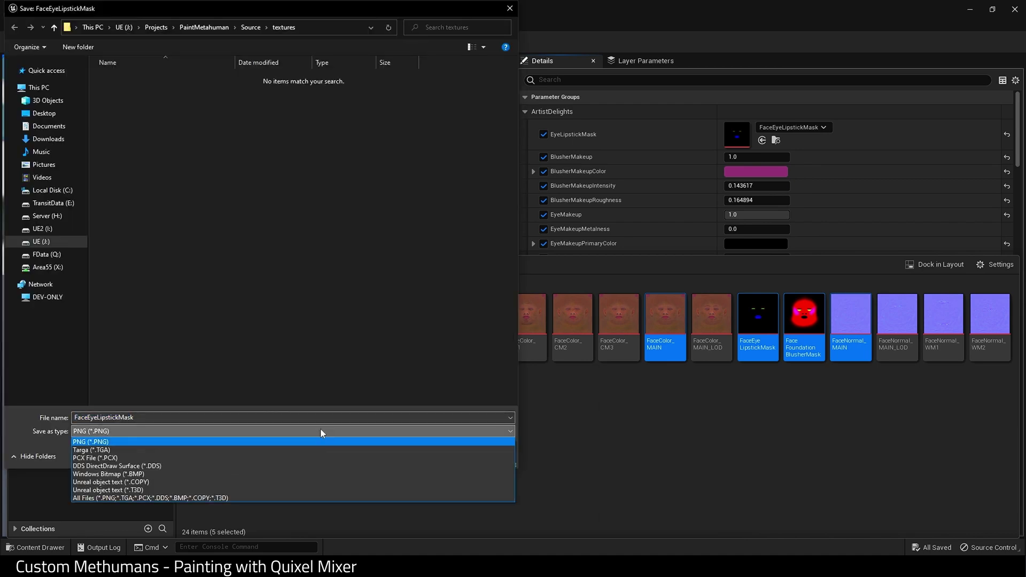
{"action": "left_click", "coordinate": [266, 450]}
{"action": "left_click", "coordinate": [430, 454]}
Save FaceFoundationBlusherMask and FaceNormal_MAIN into the textures folder as Targa (*.TGA) files
{"action": "left_click", "coordinate": [268, 431]}
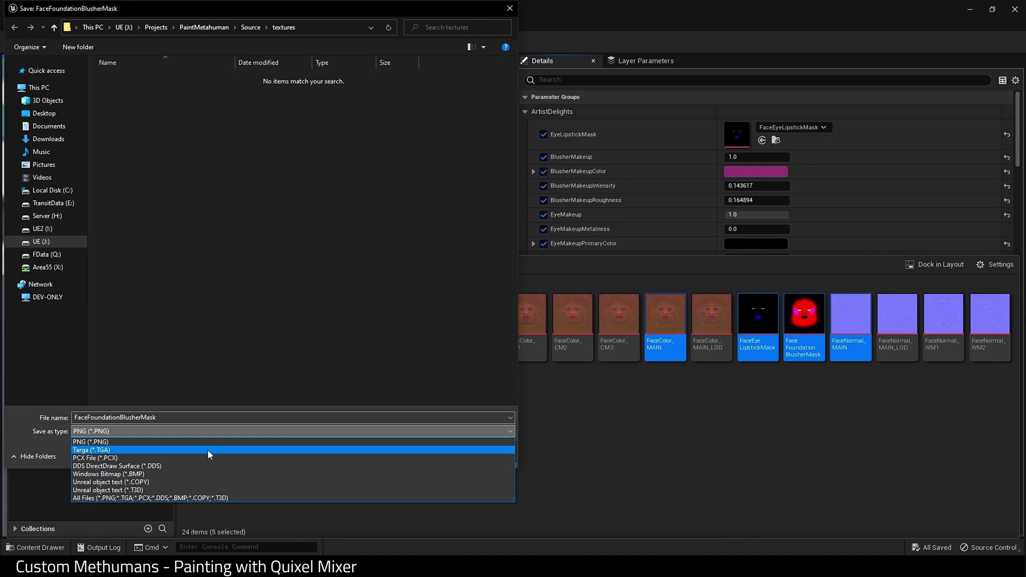
{"action": "left_click", "coordinate": [208, 450]}
{"action": "left_click", "coordinate": [411, 454]}
{"action": "left_click", "coordinate": [329, 431]}
{"action": "left_click", "coordinate": [293, 447]}
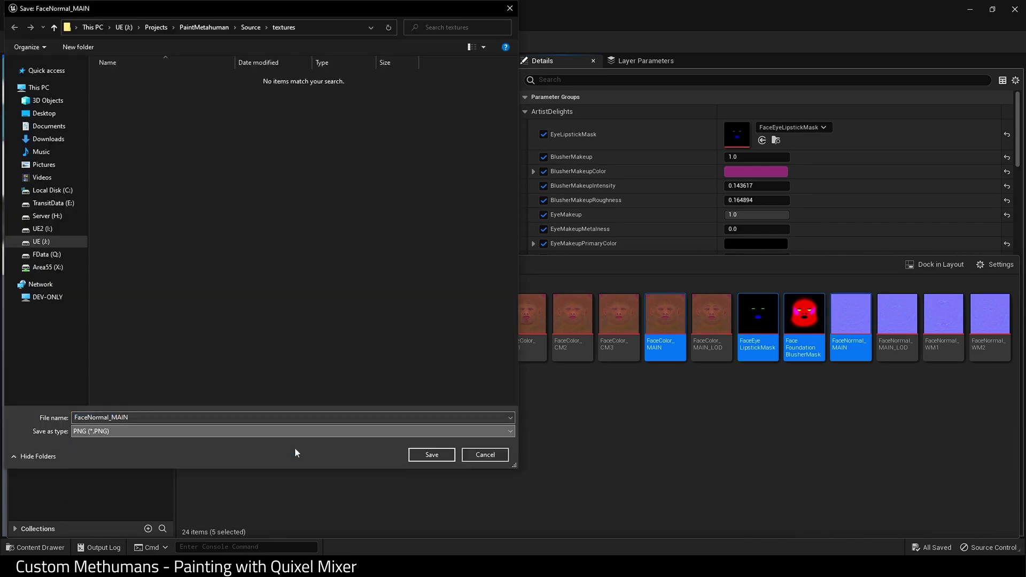
{"action": "left_click", "coordinate": [430, 454]}
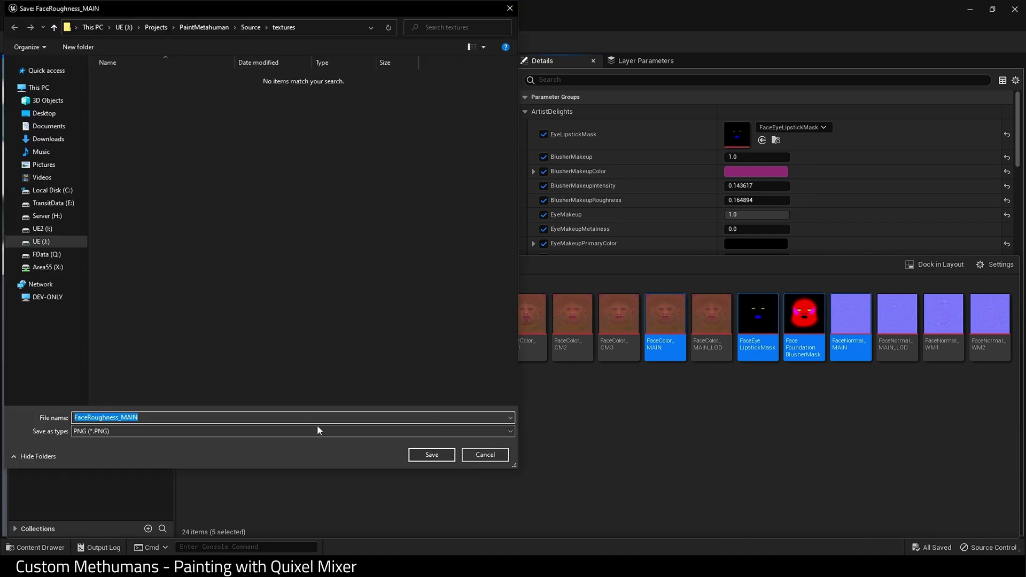
Set the FaceRoughness_MAIN export format to Targa (*.TGA) and copy the textures folder's path
{"action": "left_click", "coordinate": [319, 431]}
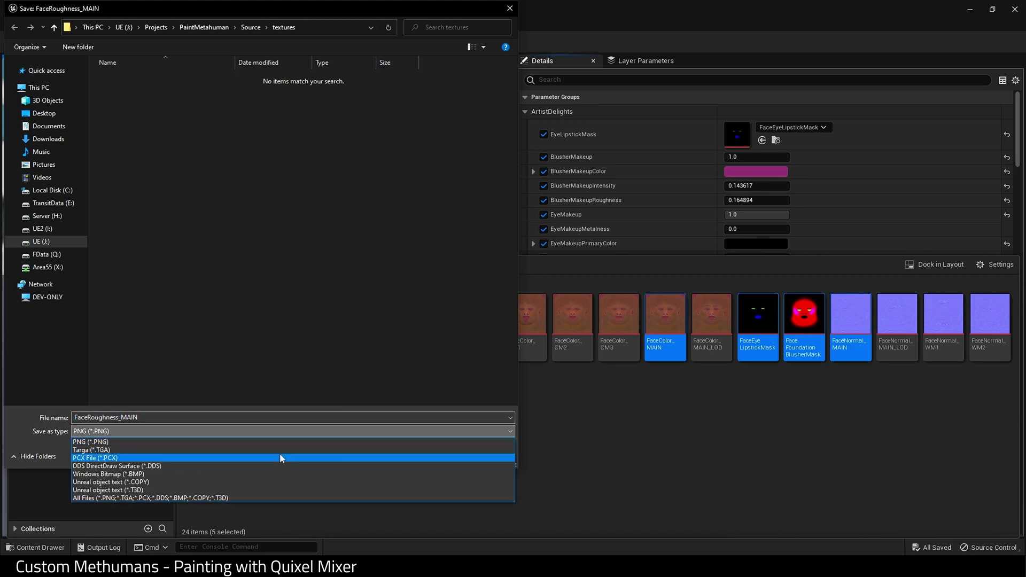
{"action": "left_click", "coordinate": [280, 457]}
{"action": "left_click", "coordinate": [297, 431]}
{"action": "left_click", "coordinate": [286, 449]}
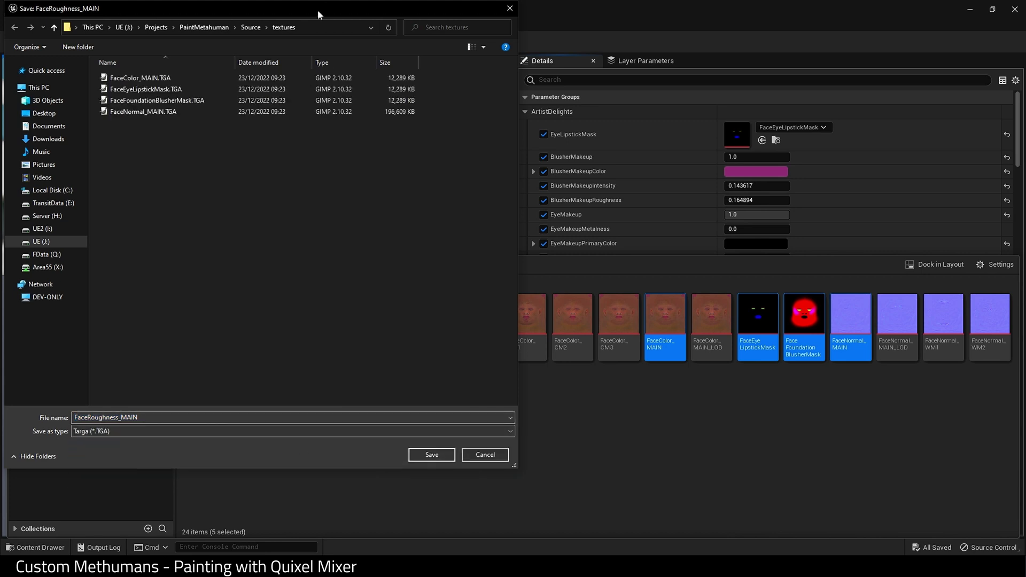
{"action": "left_click", "coordinate": [320, 26]}
{"action": "right_click", "coordinate": [201, 26]}
{"action": "left_click", "coordinate": [178, 63]}
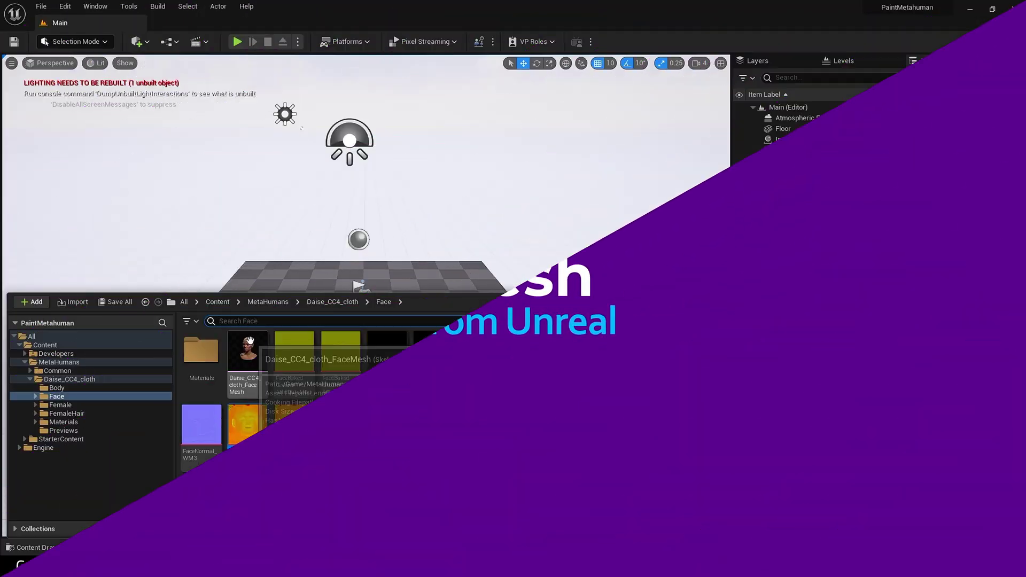
Open Daise_CC4_cloth_FaceMesh for a look and save its asset export as an FBX file in the Source folder
{"action": "left_click", "coordinate": [250, 342]}
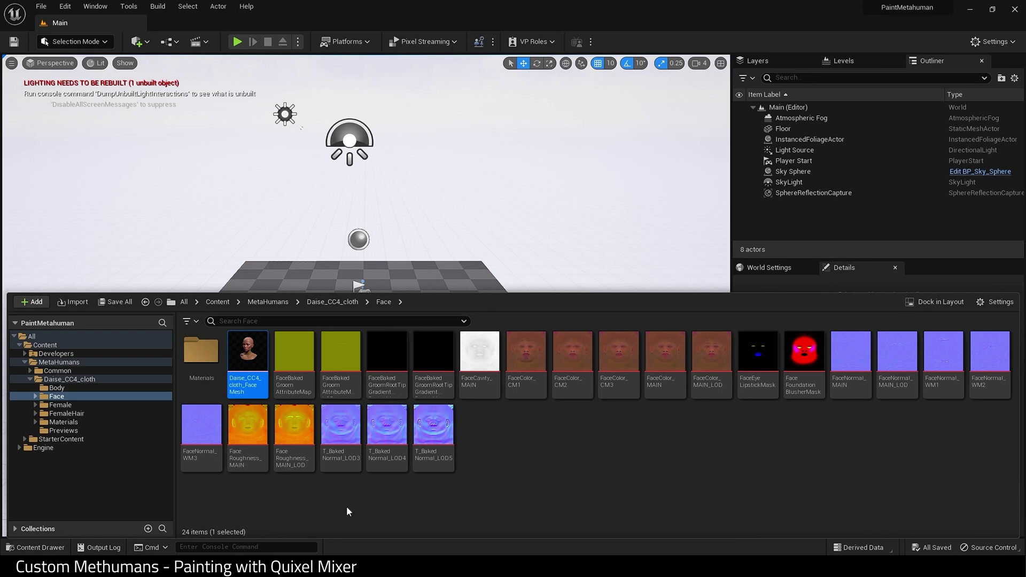
{"action": "double_click", "coordinate": [252, 361]}
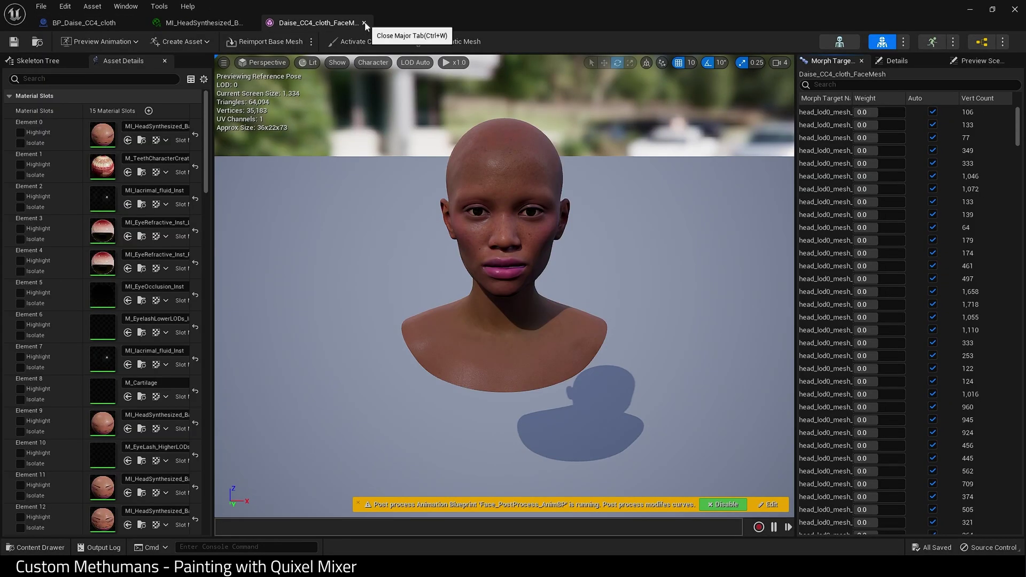
{"action": "left_click", "coordinate": [35, 547]}
{"action": "right_click", "coordinate": [247, 315]}
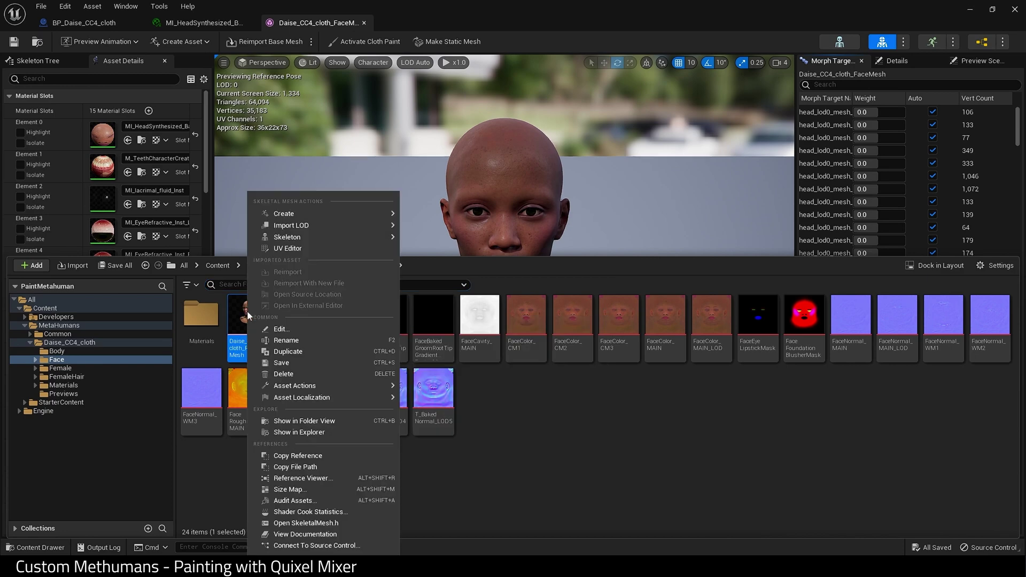
{"action": "mouse_move", "coordinate": [320, 385]}
{"action": "left_click", "coordinate": [431, 435]}
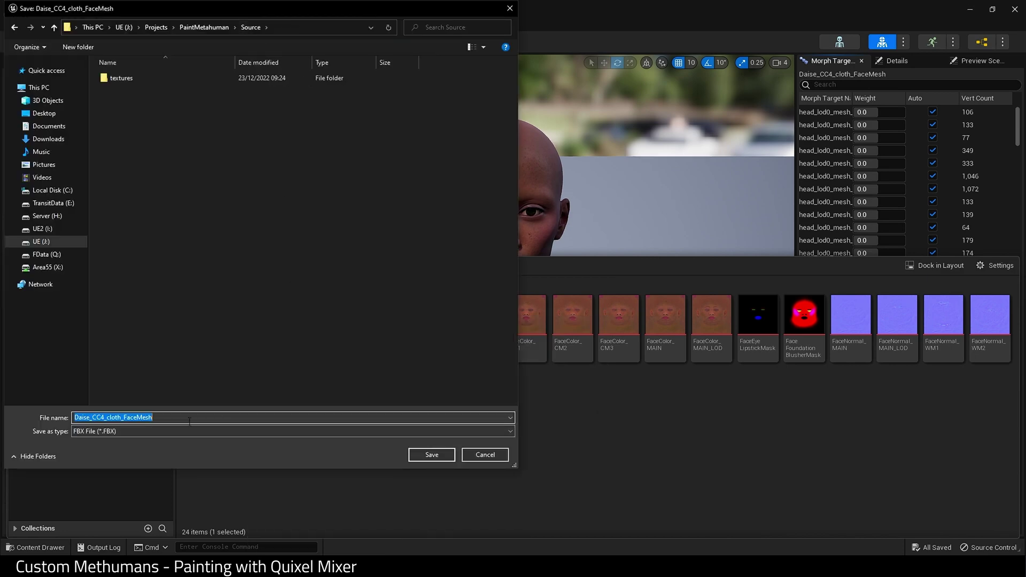
{"action": "left_click", "coordinate": [431, 455]}
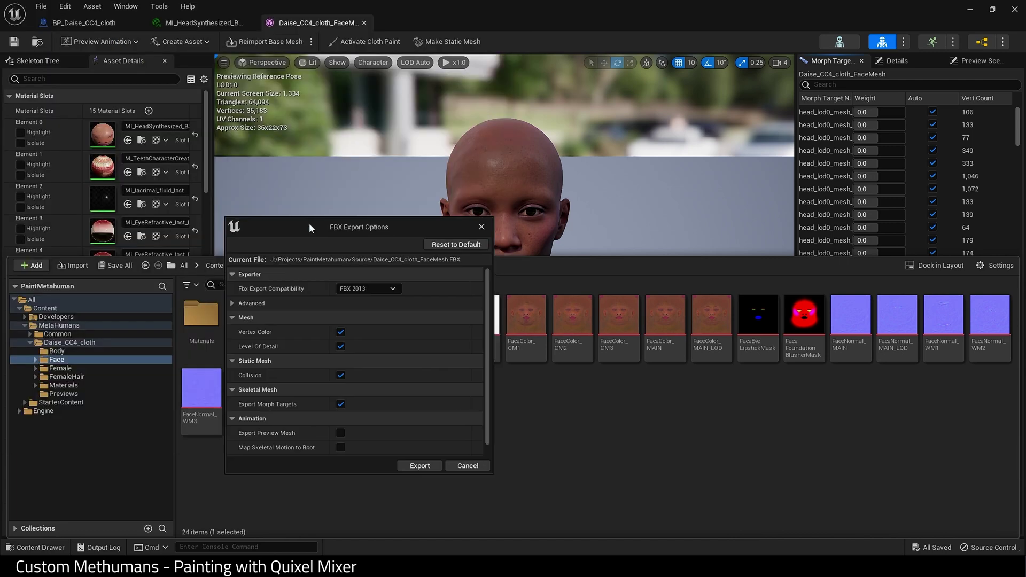
Disable Level Of Detail in the FBX export options and export the face mesh
{"action": "left_click_drag", "start_coordinate": [309, 223], "coordinate": [408, 176]}
{"action": "left_click", "coordinate": [439, 299]}
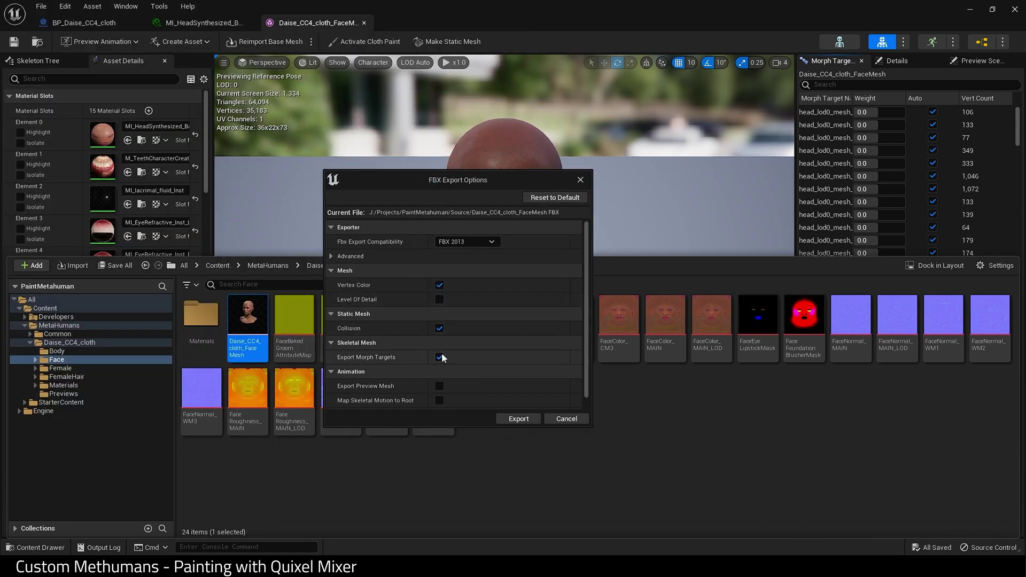
{"action": "left_click", "coordinate": [520, 420]}
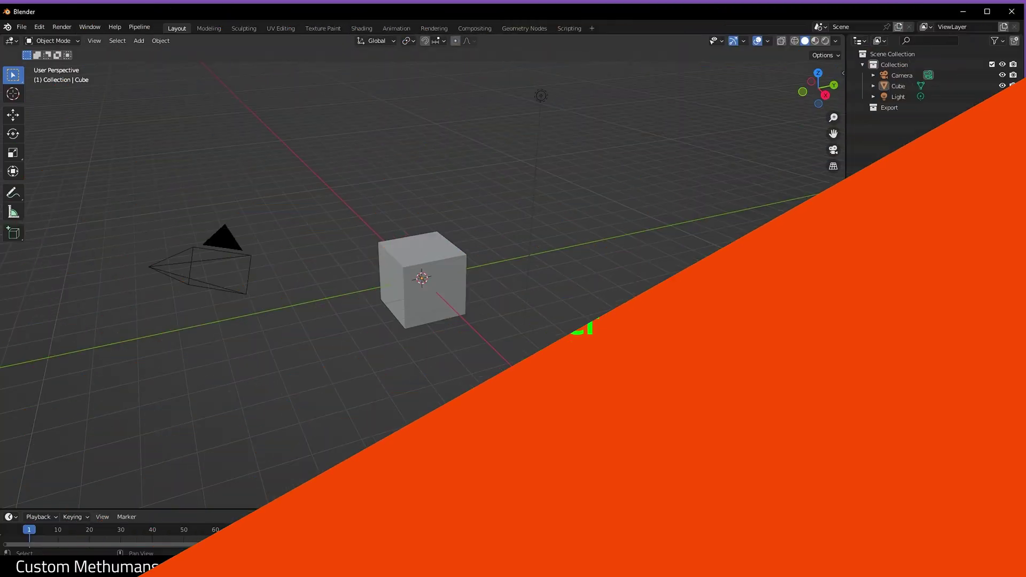
Switch to Blender and delete all the default scene objects
{"action": "left_click", "coordinate": [567, 267]}
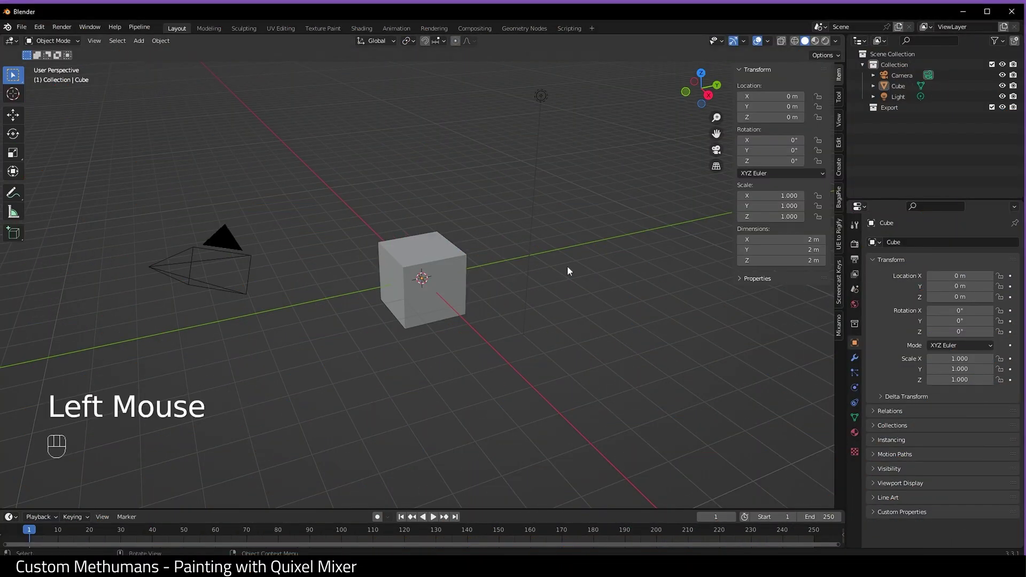
{"action": "key", "text": "a"}
{"action": "key", "text": "x"}
{"action": "left_click", "coordinate": [567, 267]}
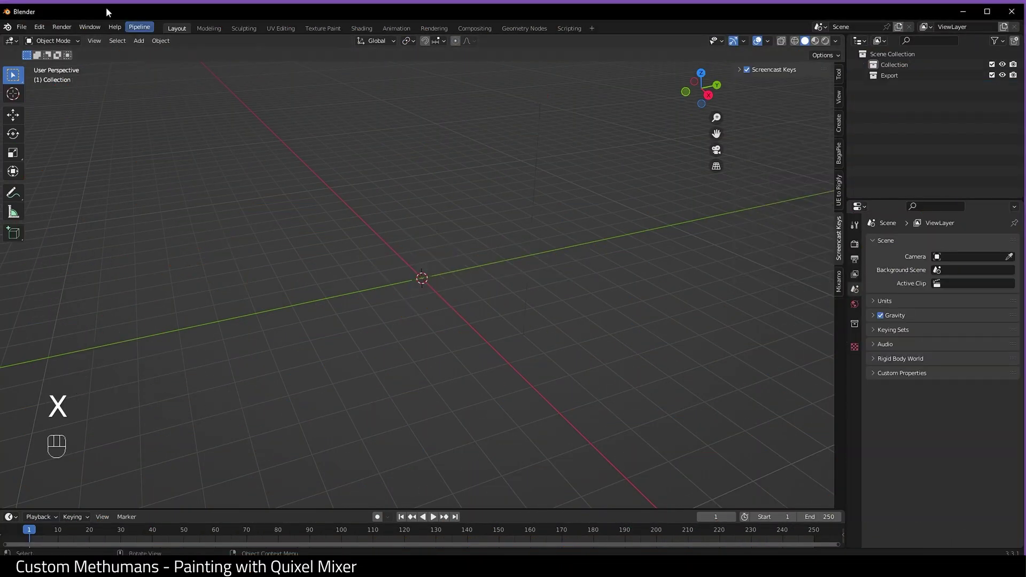
Import Daise_CC4_cloth_FaceMesh.FBX from the PaintMetahuman Source folder with Animation disabled
{"action": "left_click", "coordinate": [21, 27]}
{"action": "mouse_move", "coordinate": [59, 171]}
{"action": "left_click", "coordinate": [158, 278]}
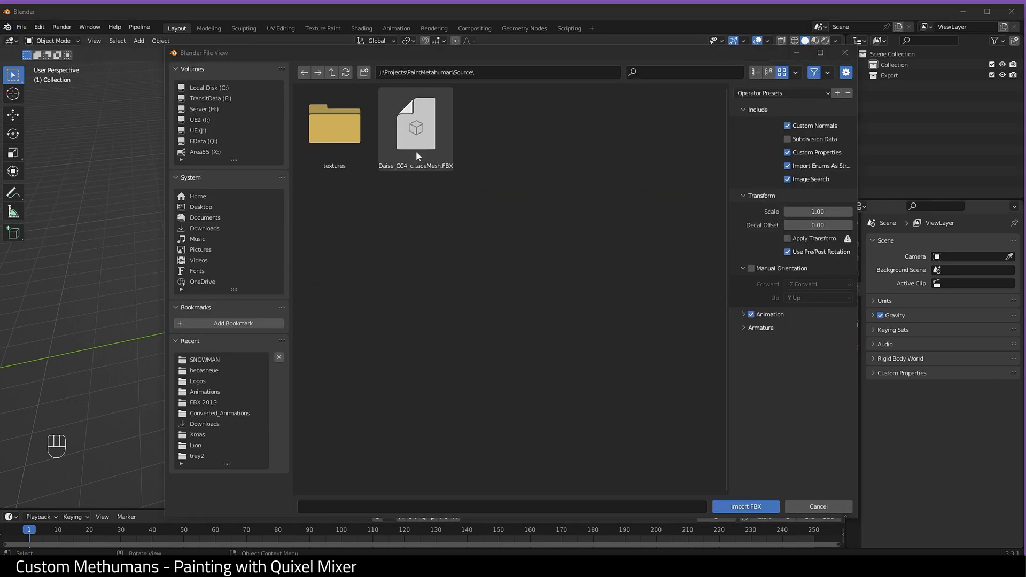
{"action": "left_click", "coordinate": [415, 150]}
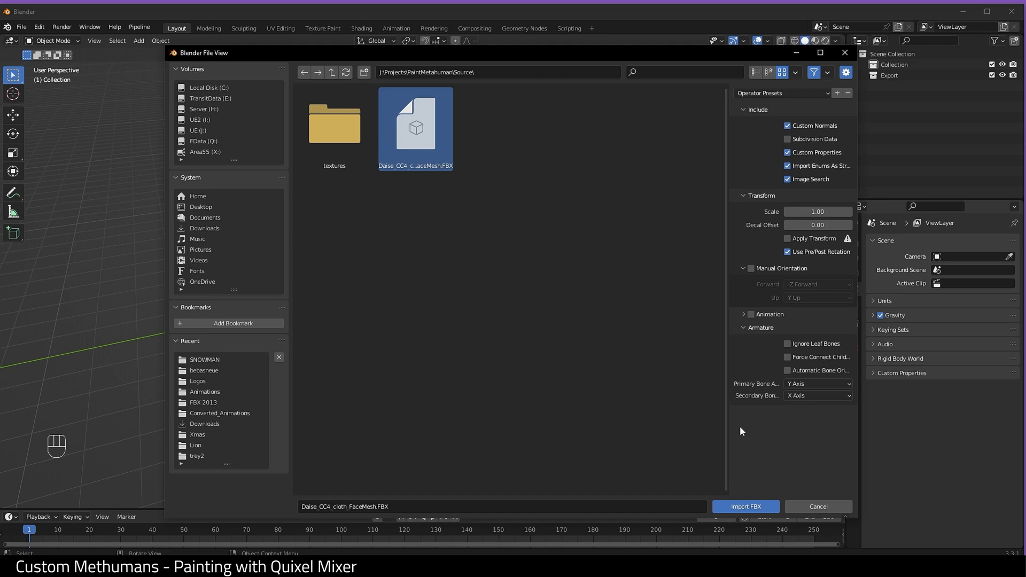
{"action": "left_click", "coordinate": [745, 507]}
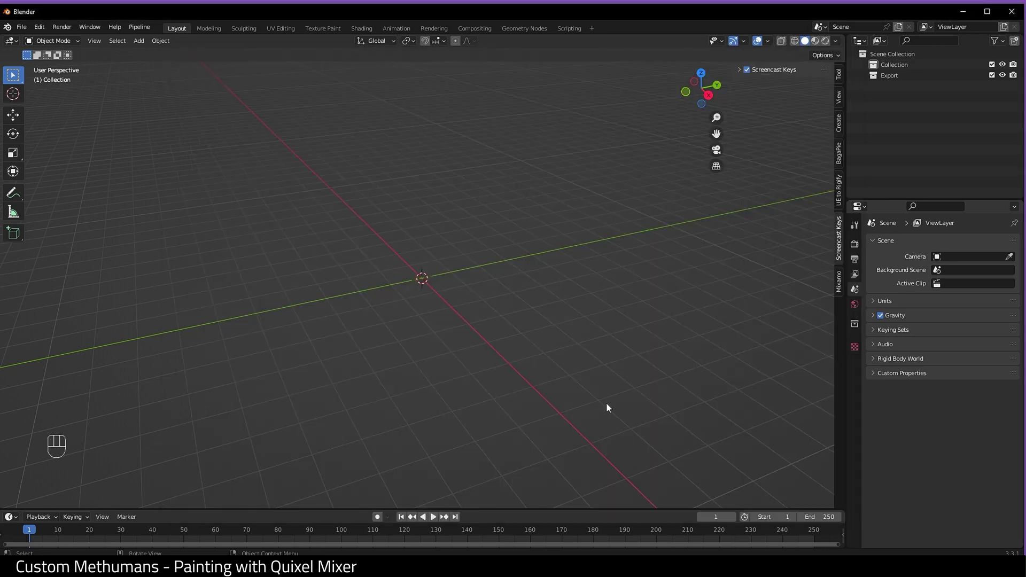
Switch to the front view and clear the root armature's parent while keeping its transformation
{"action": "left_click", "coordinate": [689, 90]}
{"action": "scroll", "coordinate": [682, 120], "scroll_direction": "up", "scroll_amount": 1}
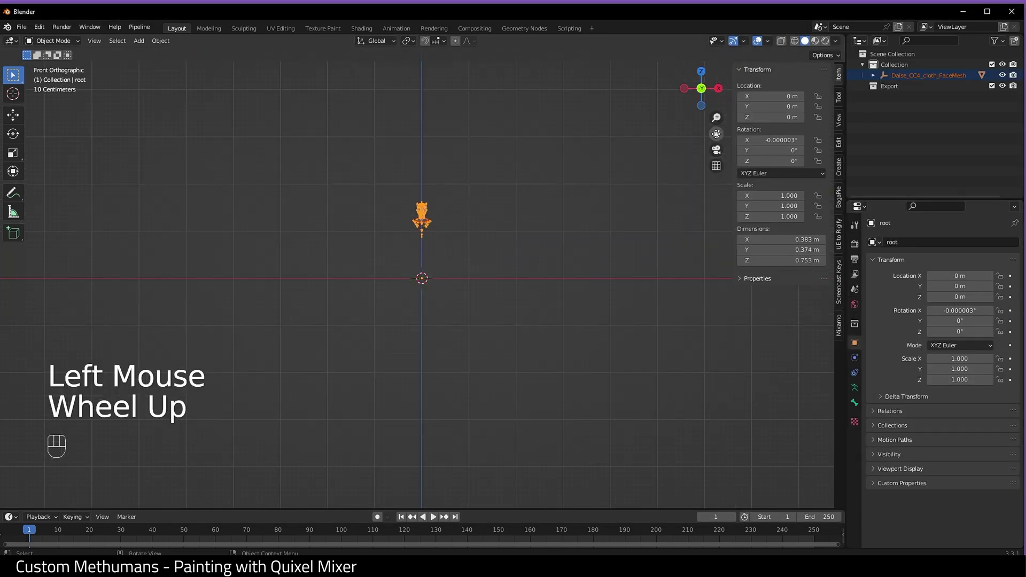
{"action": "scroll", "coordinate": [695, 134], "scroll_direction": "up", "scroll_amount": 3}
{"action": "left_click", "coordinate": [873, 76]}
{"action": "left_click", "coordinate": [907, 86]}
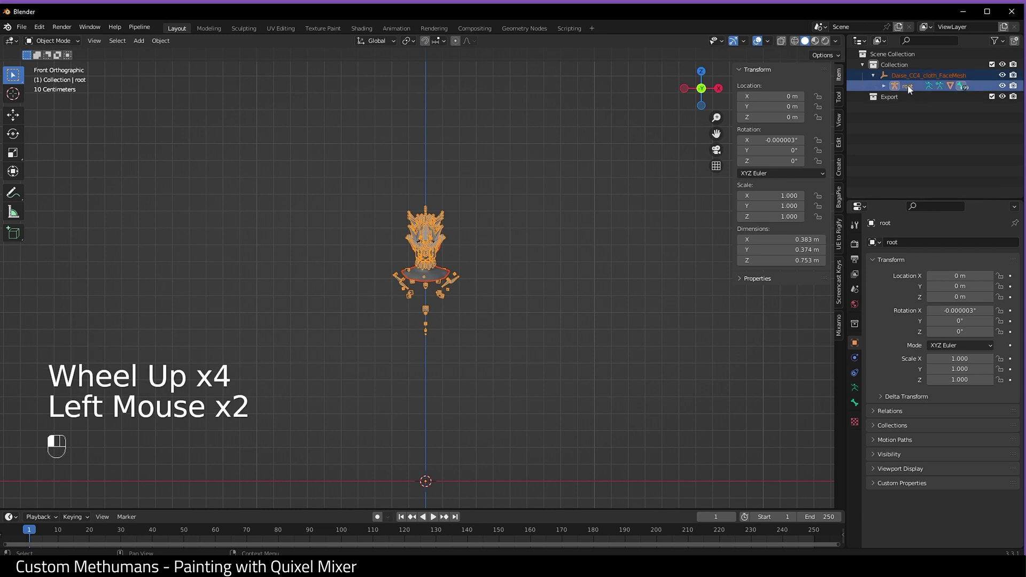
{"action": "key", "text": "alt+p"}
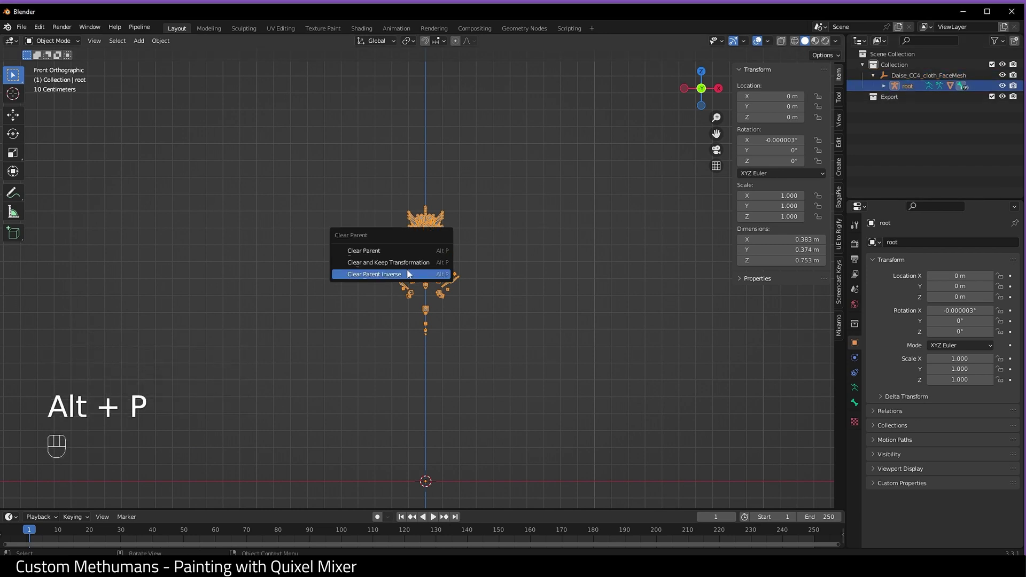
{"action": "left_click", "coordinate": [402, 261]}
Unparent the face mesh from the root armature with Clear and Keep Transformation
{"action": "left_click", "coordinate": [873, 86]}
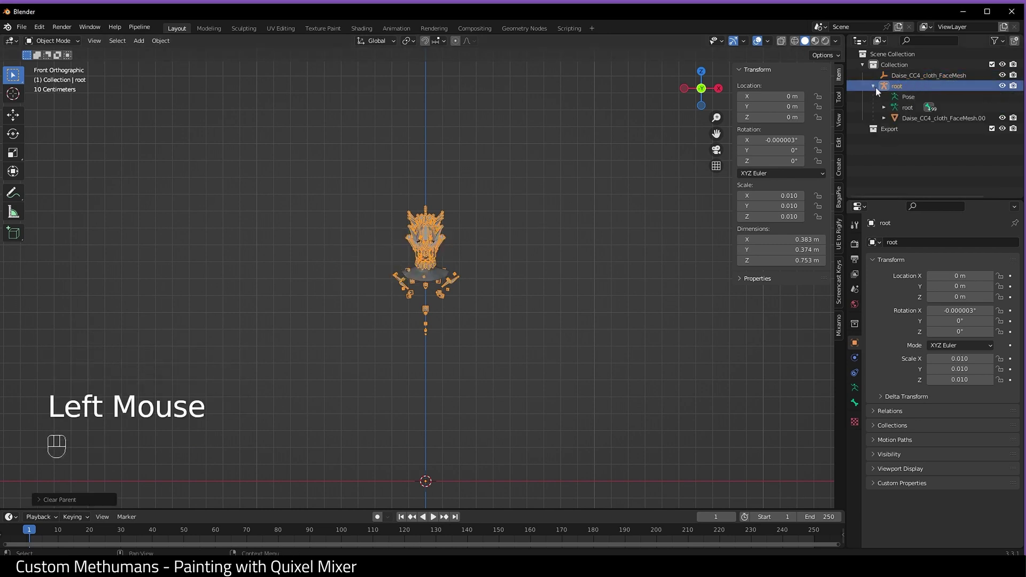
{"action": "left_click", "coordinate": [905, 118]}
{"action": "key", "text": "alt+p"}
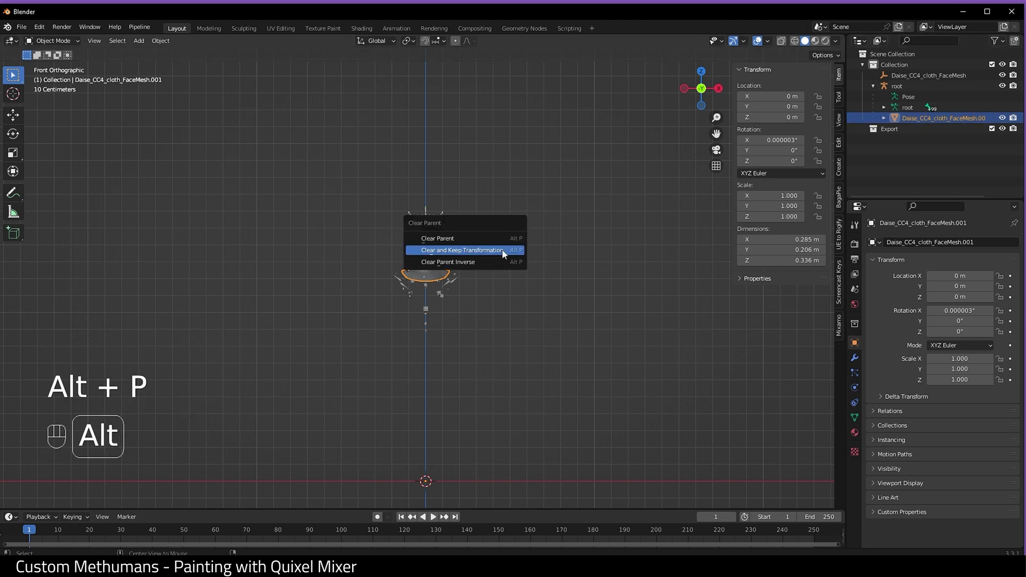
{"action": "left_click", "coordinate": [504, 252]}
Delete the root armature and the Daise_CC4_cloth_FaceMesh empty, keeping only the face mesh
{"action": "left_click", "coordinate": [876, 95]}
{"action": "left_click", "coordinate": [909, 101]}
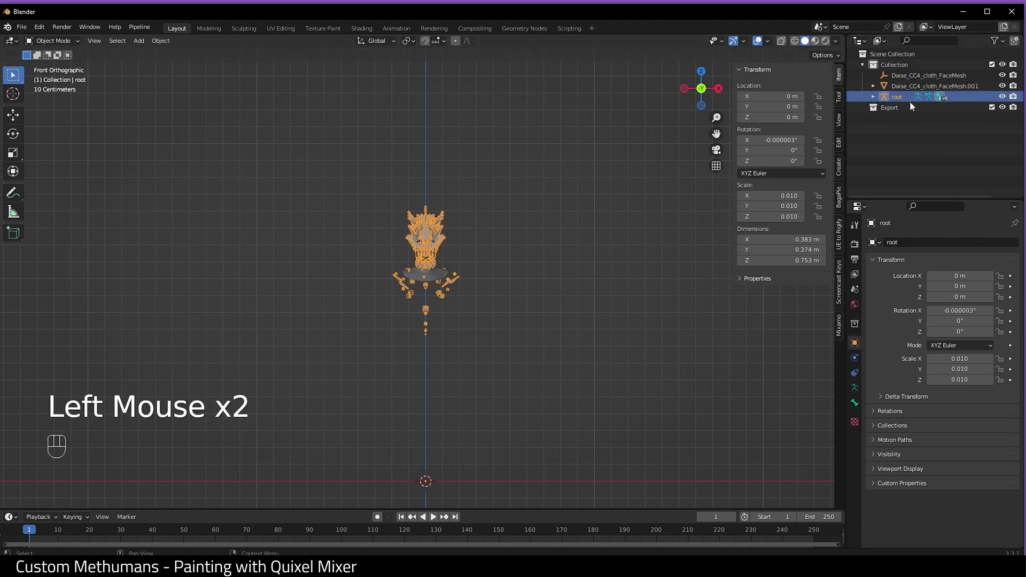
{"action": "key", "text": "Delete"}
{"action": "left_click", "coordinate": [941, 79]}
{"action": "key", "text": "Delete"}
{"action": "scroll", "coordinate": [549, 239], "scroll_direction": "up", "scroll_amount": 2}
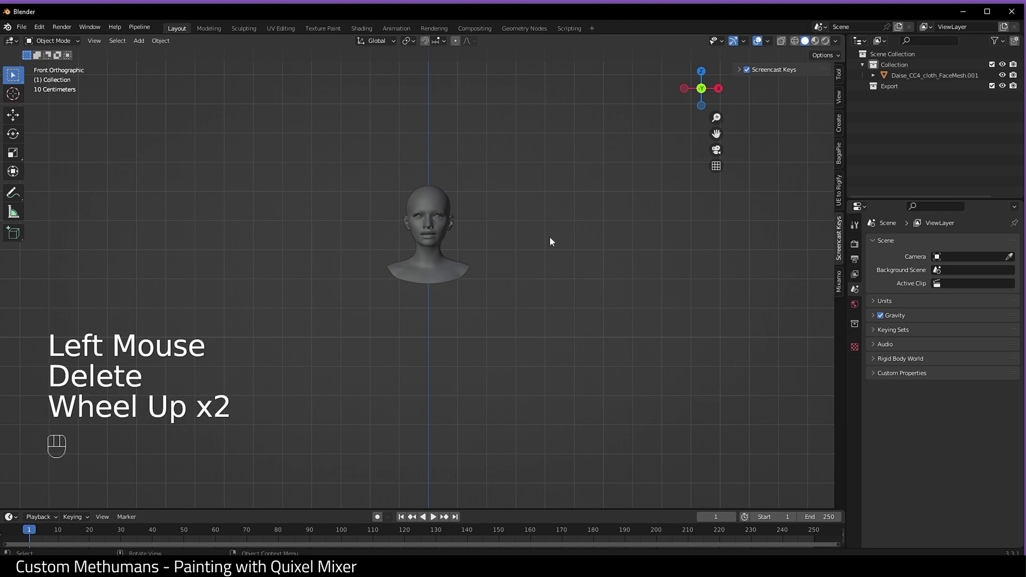
{"action": "scroll", "coordinate": [552, 242], "scroll_direction": "down", "scroll_amount": 3}
{"action": "scroll", "coordinate": [552, 241], "scroll_direction": "up", "scroll_amount": 1}
Set the face mesh's origin to the 3D cursor, and move its geometry to that origin
{"action": "left_click", "coordinate": [424, 227]}
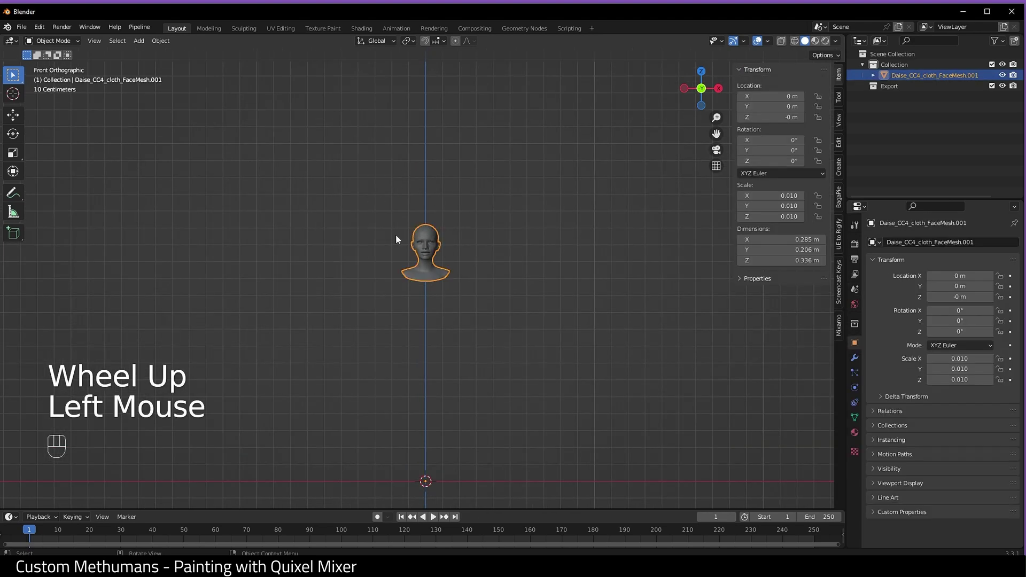
{"action": "left_click", "coordinate": [160, 40]}
{"action": "mouse_move", "coordinate": [224, 63]}
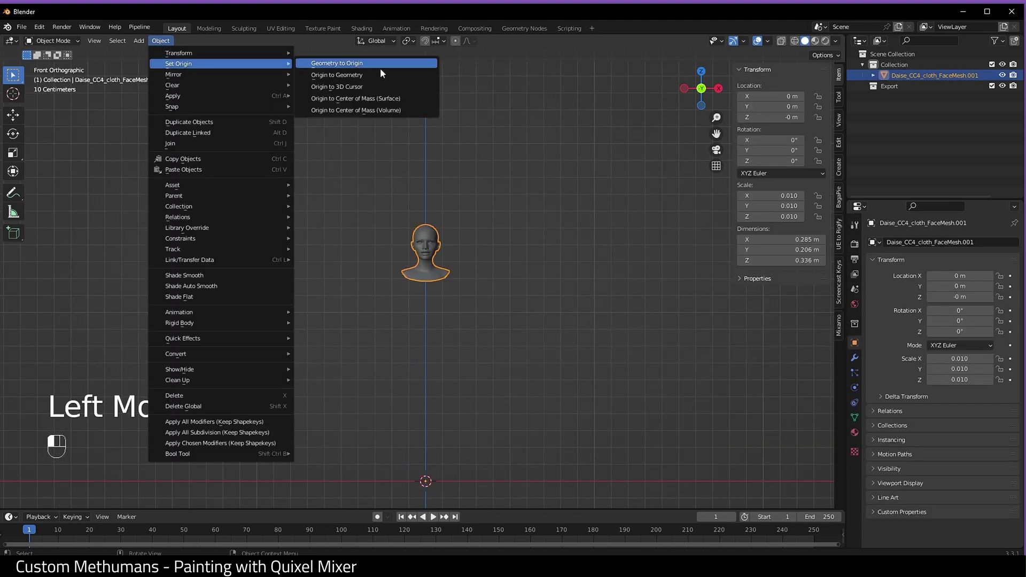
{"action": "left_click", "coordinate": [351, 86]}
{"action": "left_click", "coordinate": [160, 41]}
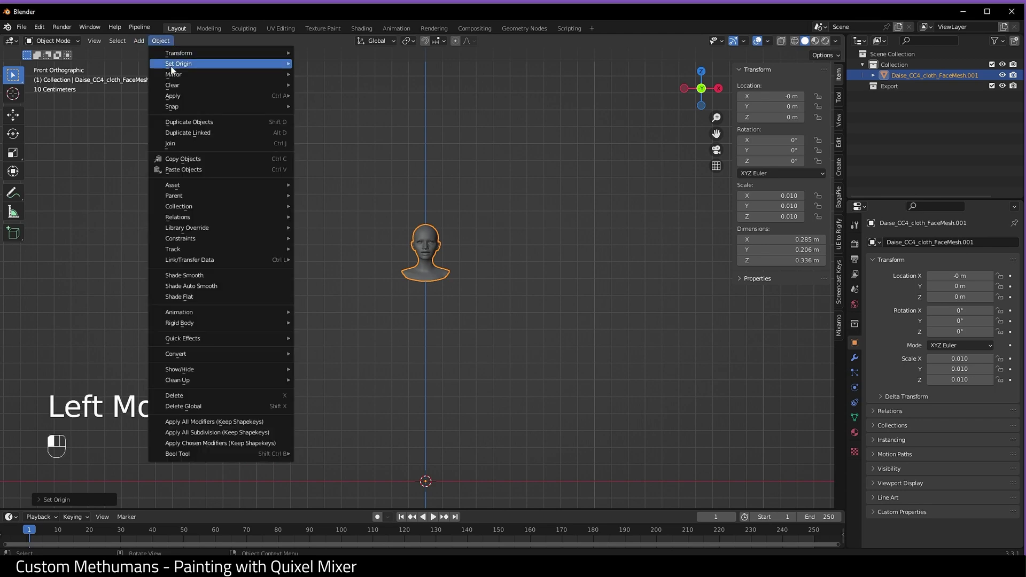
{"action": "left_click", "coordinate": [160, 40]}
{"action": "left_click", "coordinate": [160, 41]}
{"action": "mouse_move", "coordinate": [225, 64]}
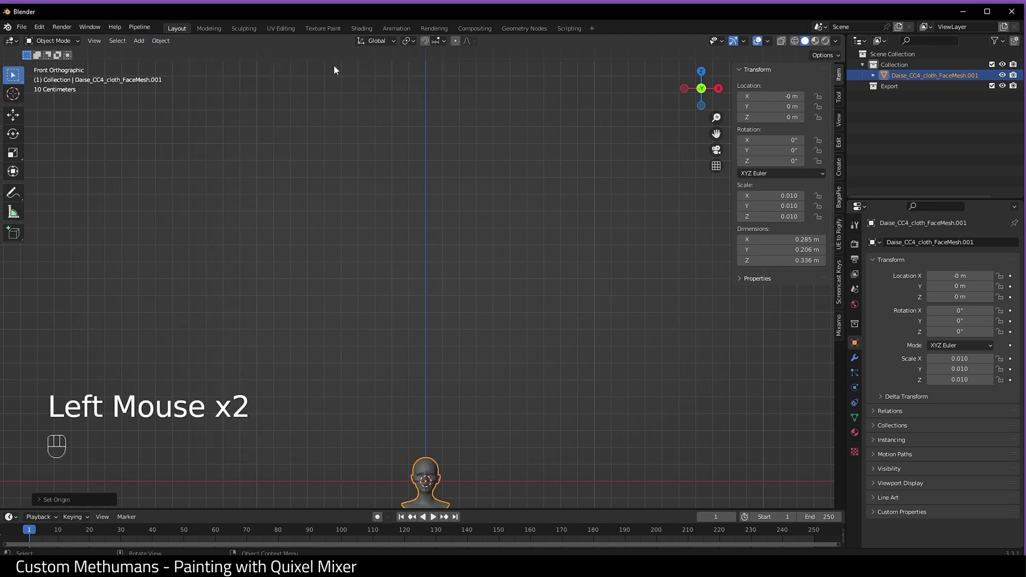
{"action": "left_click_drag", "start_coordinate": [719, 131], "coordinate": [668, 229]}
{"action": "scroll", "coordinate": [670, 238], "scroll_direction": "up", "scroll_amount": 4}
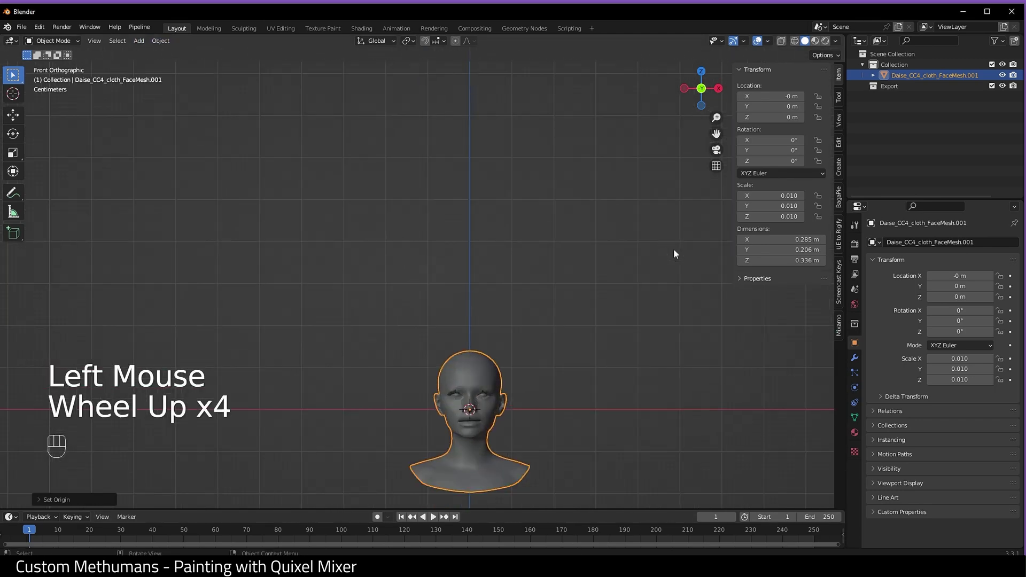
In Edit Mode, select the face mesh's linked head skin geometry and hide it
{"action": "left_click", "coordinate": [478, 367]}
{"action": "key", "text": "Tab"}
{"action": "left_click", "coordinate": [537, 361]}
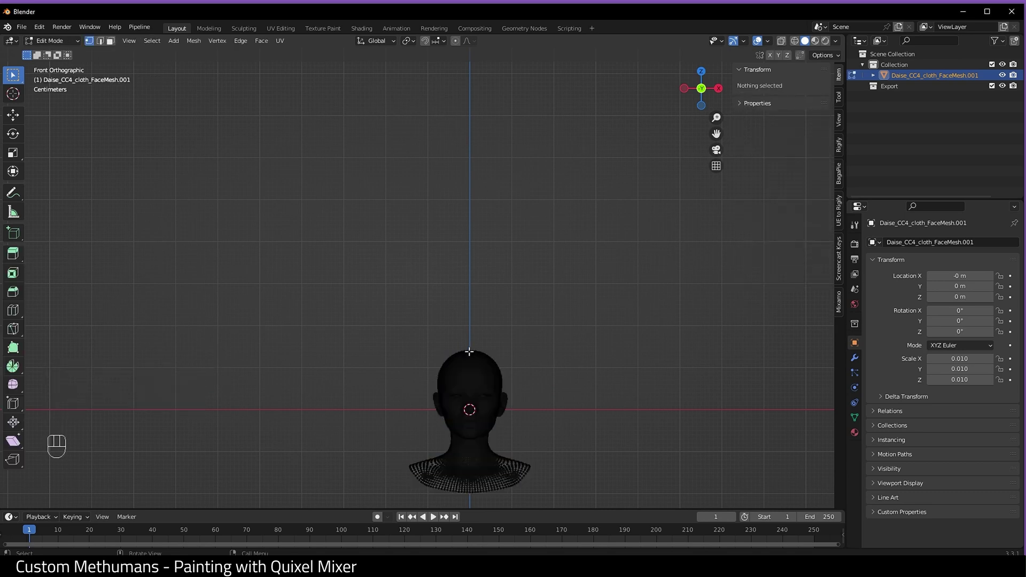
{"action": "key", "text": "l"}
{"action": "key", "text": "h"}
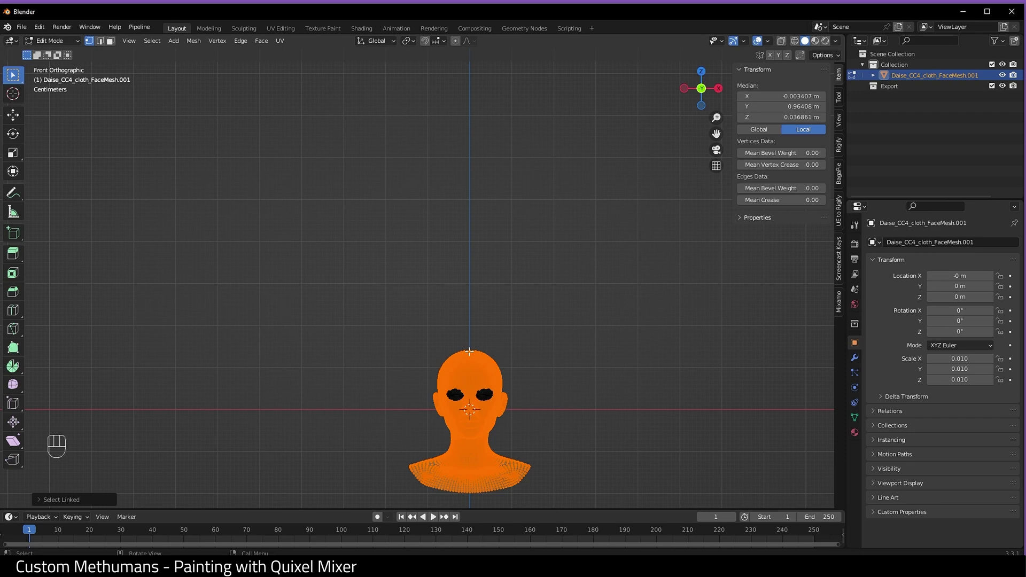
Delete all the remaining eye and mouth geometry and reveal the hidden head skin
{"action": "key", "text": "a"}
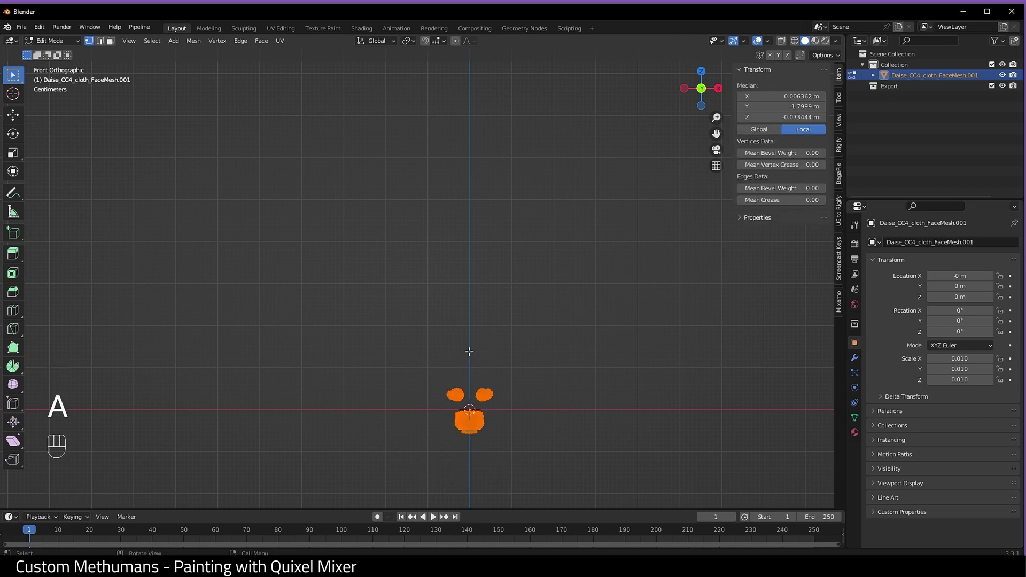
{"action": "key", "text": "x"}
{"action": "left_click", "coordinate": [470, 354]}
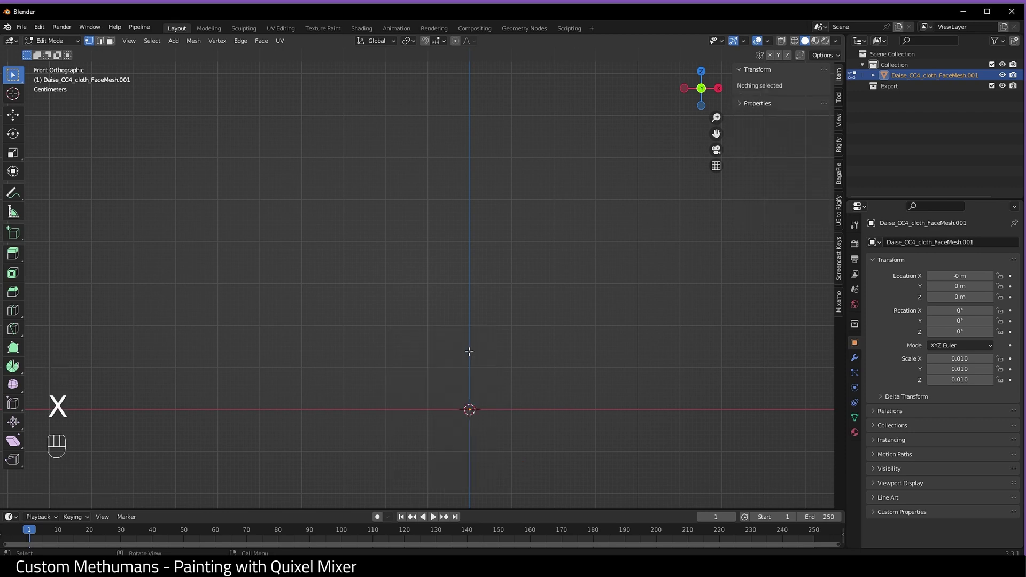
{"action": "key", "text": "alt+h"}
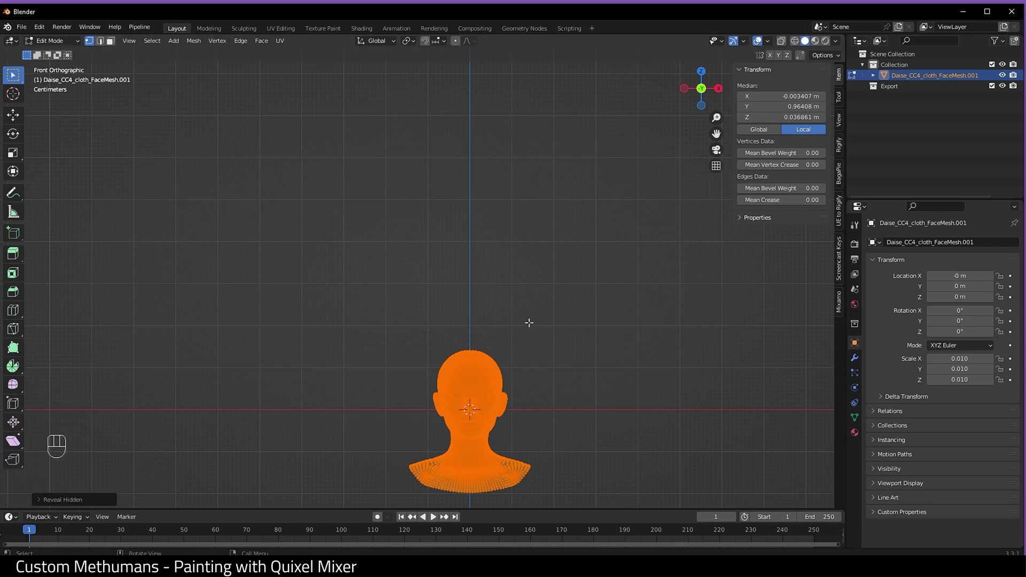
Return the head mesh to Object Mode and open a legacy Wavefront OBJ export in the Source folder
{"action": "key", "text": "Tab"}
{"action": "left_click_drag", "start_coordinate": [701, 89], "coordinate": [684, 121]}
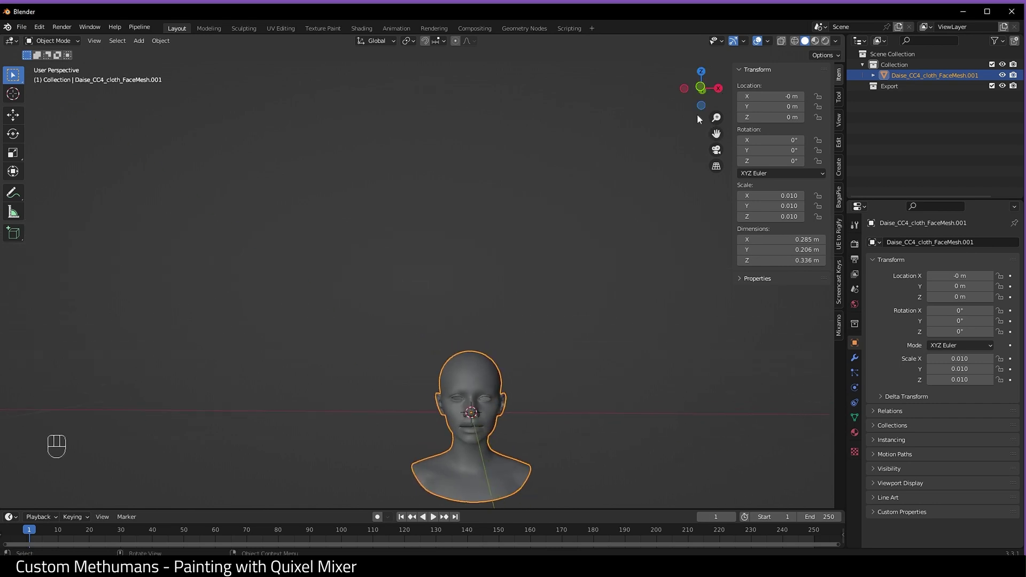
{"action": "scroll", "coordinate": [604, 224], "scroll_direction": "down", "scroll_amount": 2}
{"action": "left_click", "coordinate": [604, 225]}
{"action": "left_click", "coordinate": [456, 363]}
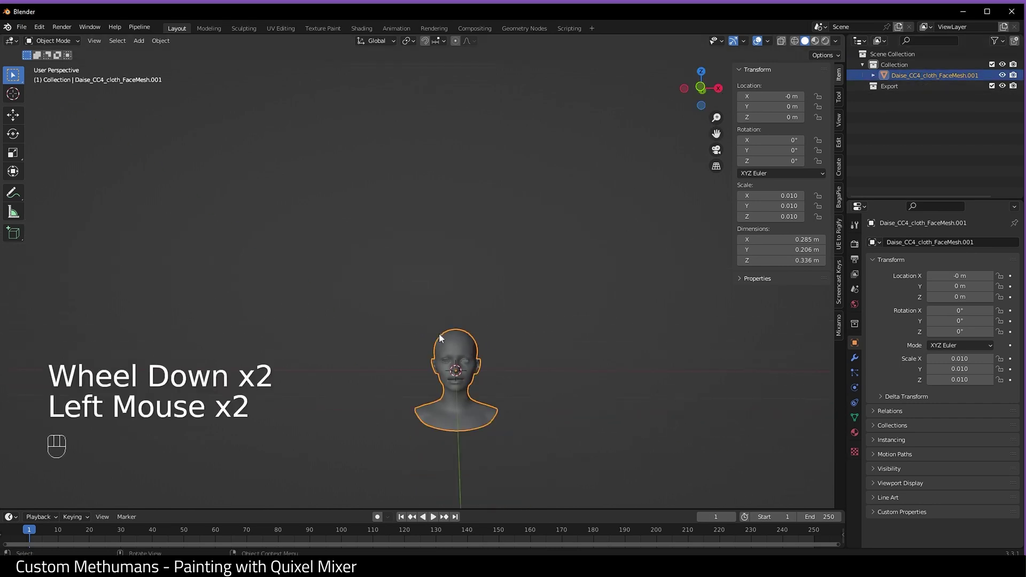
{"action": "left_click", "coordinate": [21, 27]}
{"action": "mouse_move", "coordinate": [53, 185]}
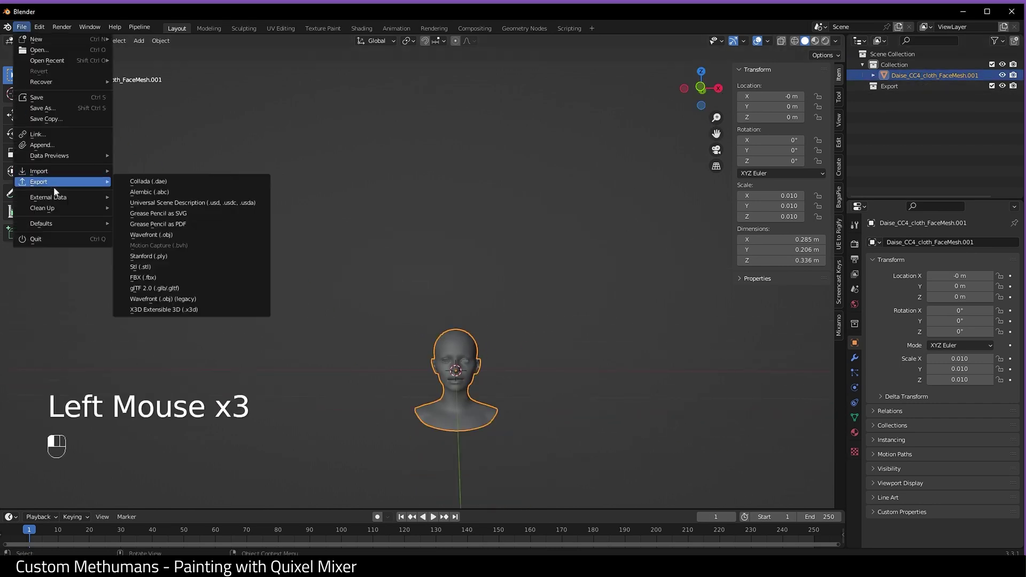
{"action": "left_click", "coordinate": [171, 301]}
{"action": "left_click", "coordinate": [199, 360]}
Export the head as HeadForPainting.obj with the scale set to 10
{"action": "left_click", "coordinate": [378, 506]}
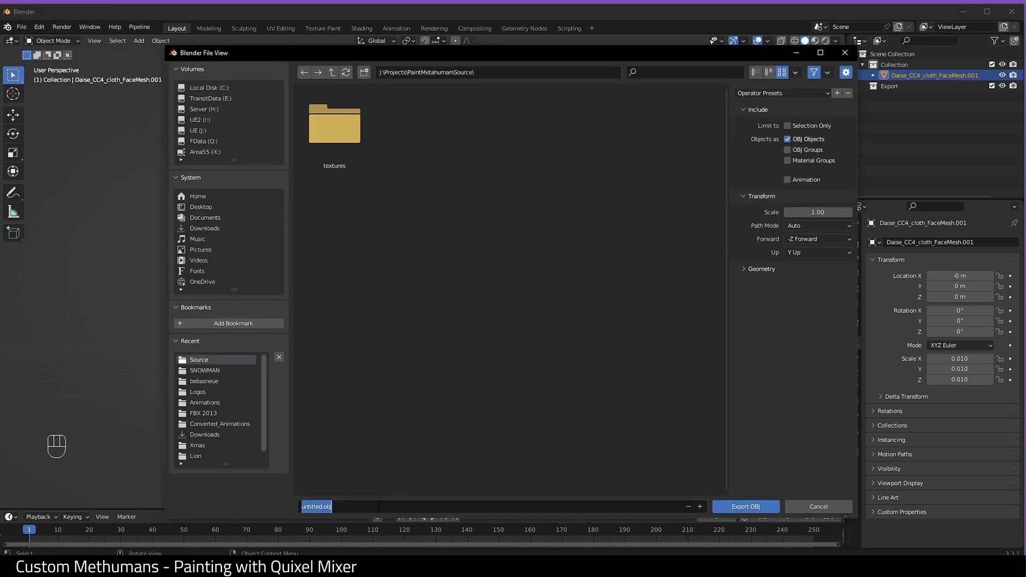
{"action": "key", "text": "BackSpace"}
{"action": "type", "text": "HeadForPainting"}
{"action": "left_click", "coordinate": [815, 212]}
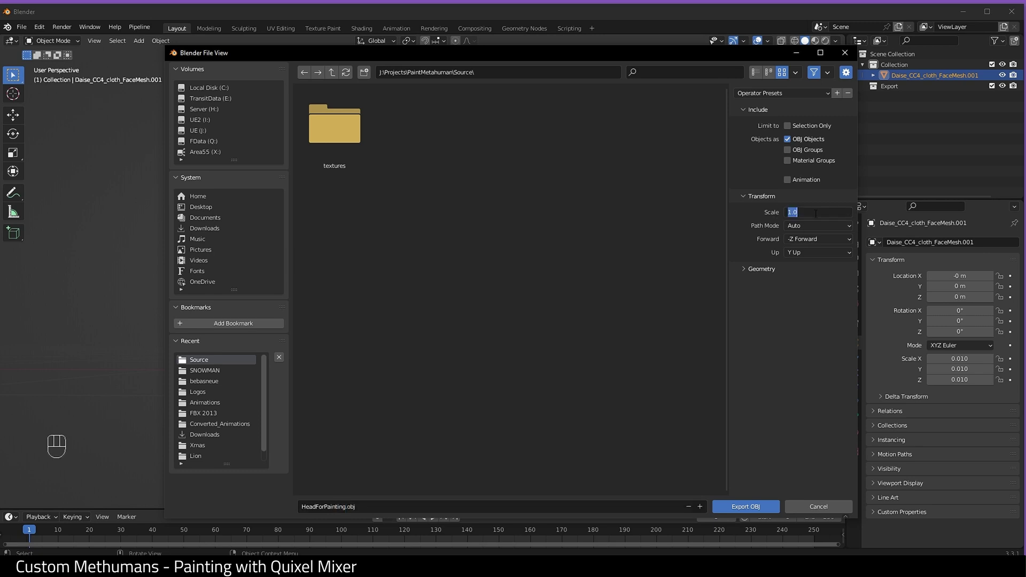
{"action": "type", "text": "10"}
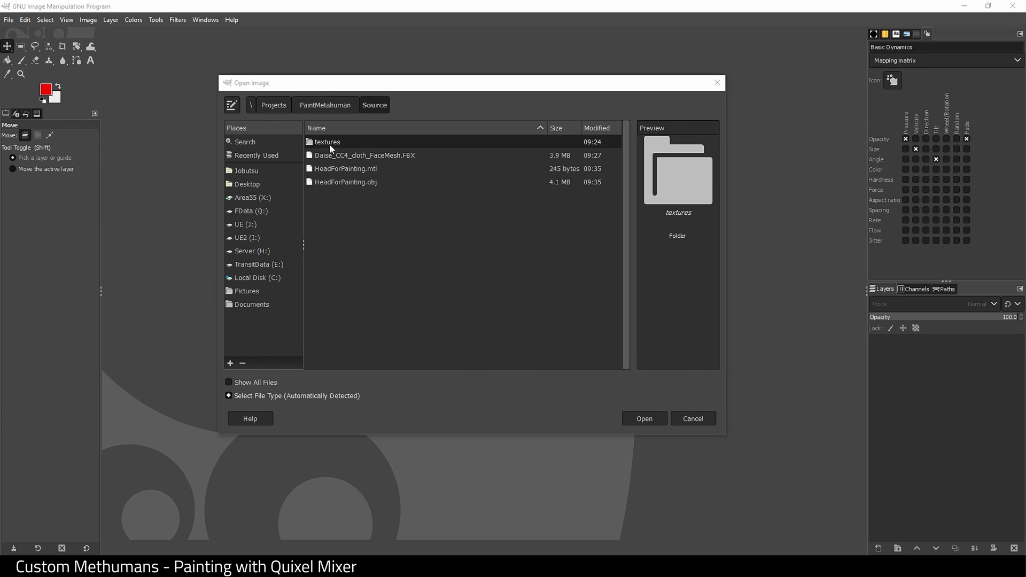
In GIMP, open FaceRoughness_MAIN.TGA from the Source folder's textures subfolder
{"action": "double_click", "coordinate": [337, 144]}
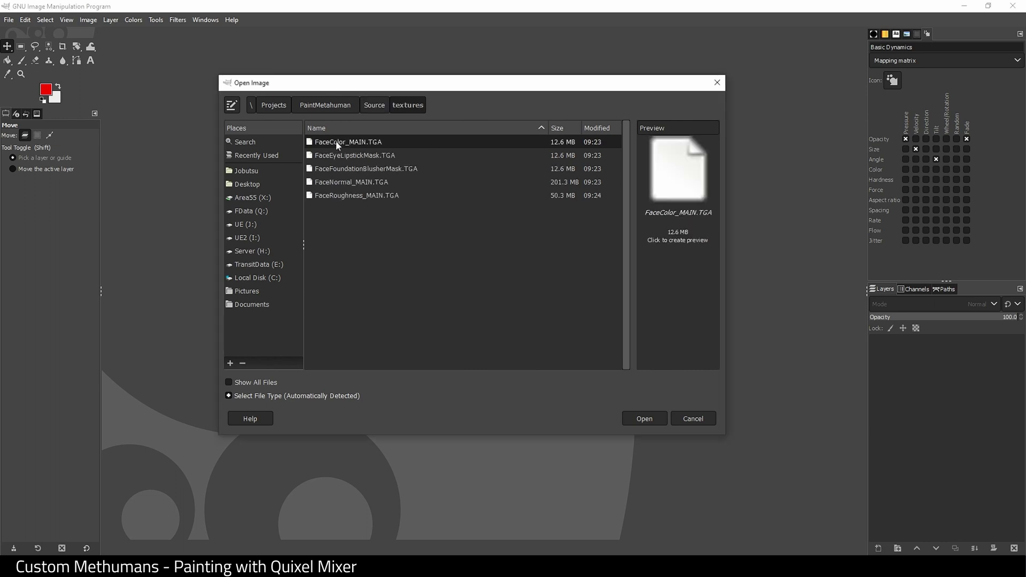
{"action": "left_click", "coordinate": [345, 196]}
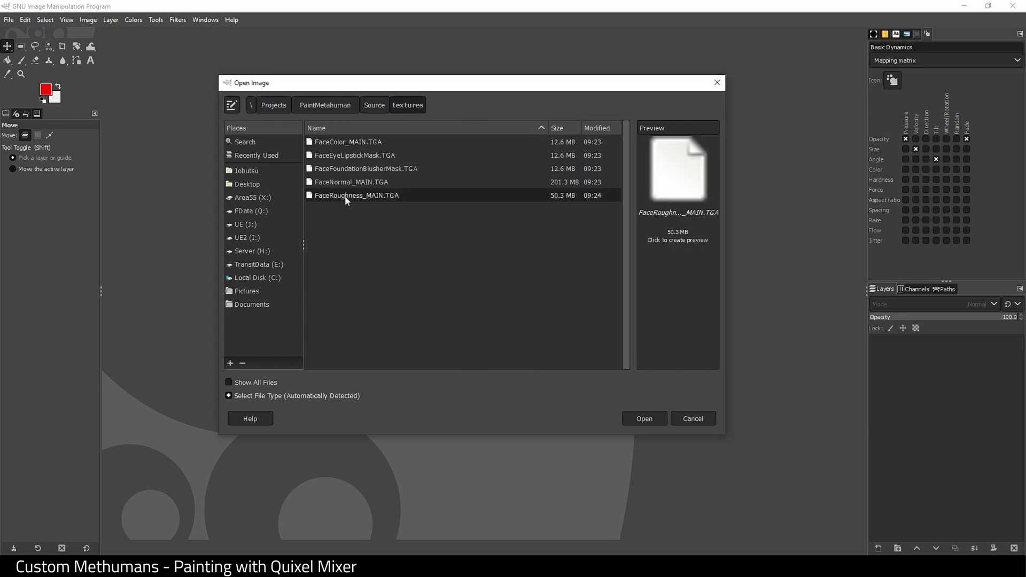
{"action": "left_click", "coordinate": [658, 419]}
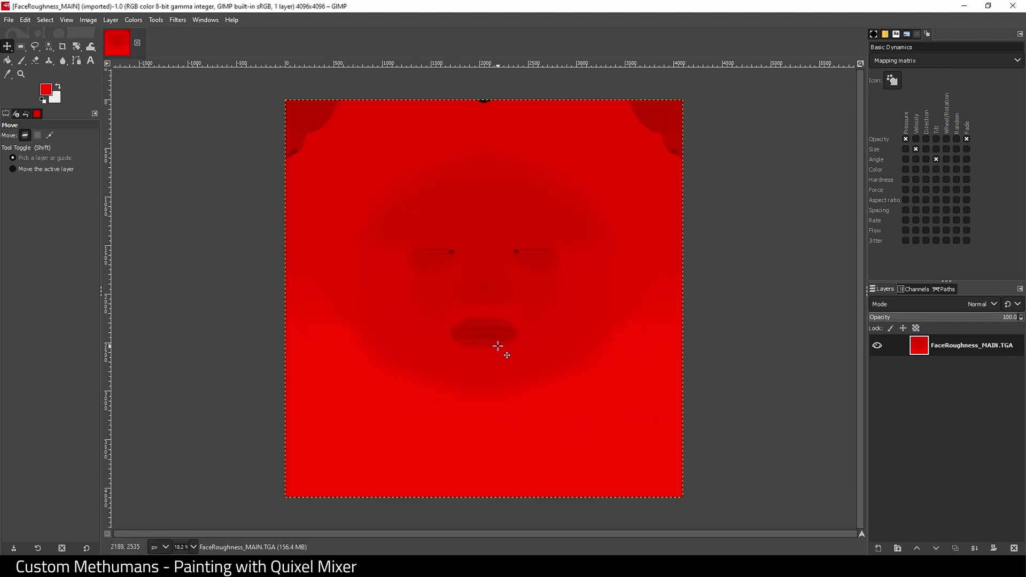
Decompose the roughness texture into separate layers using the RGB color model
{"action": "left_click", "coordinate": [132, 19]}
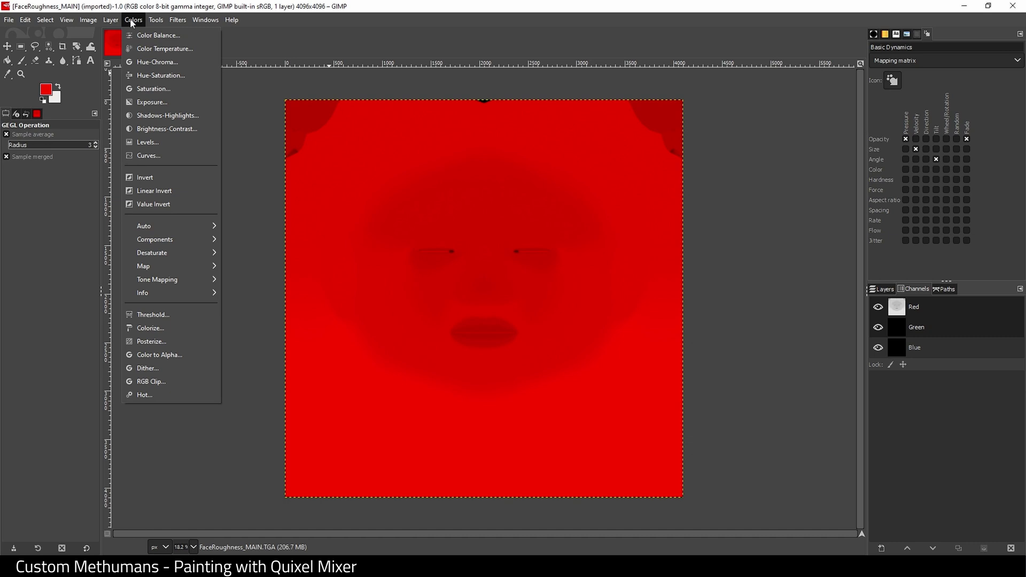
{"action": "mouse_move", "coordinate": [180, 244]}
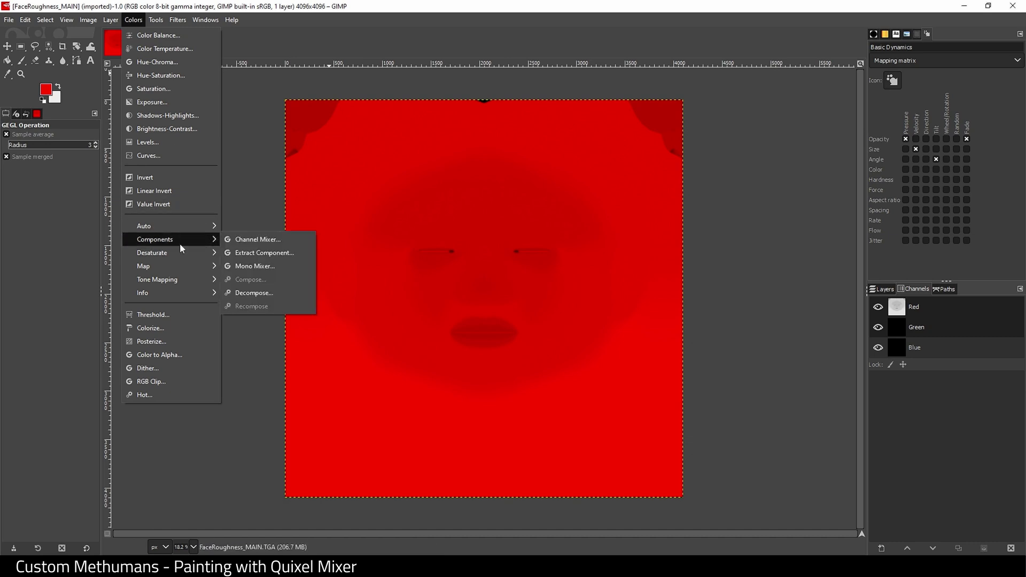
{"action": "left_click", "coordinate": [256, 293]}
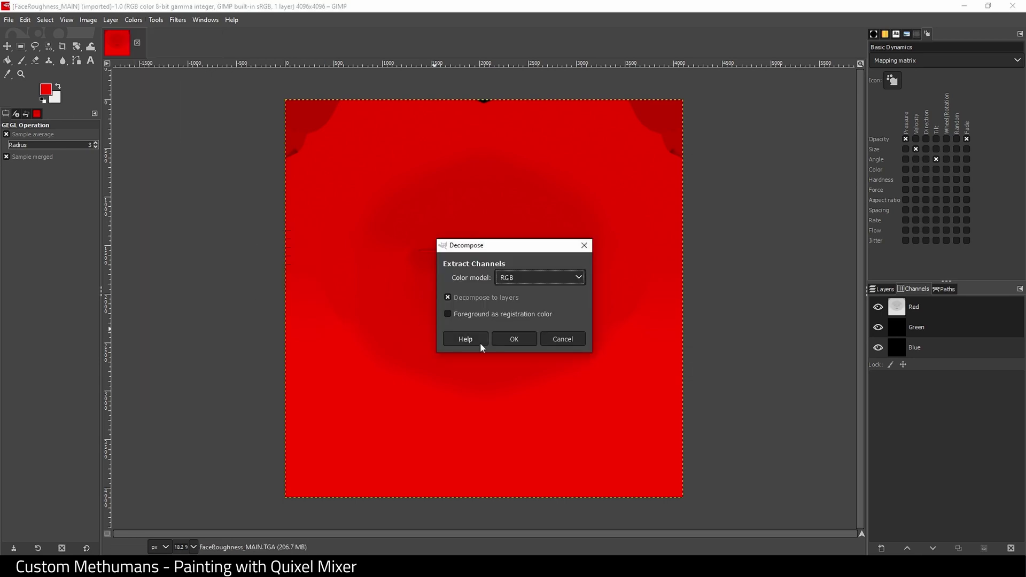
{"action": "left_click", "coordinate": [509, 345]}
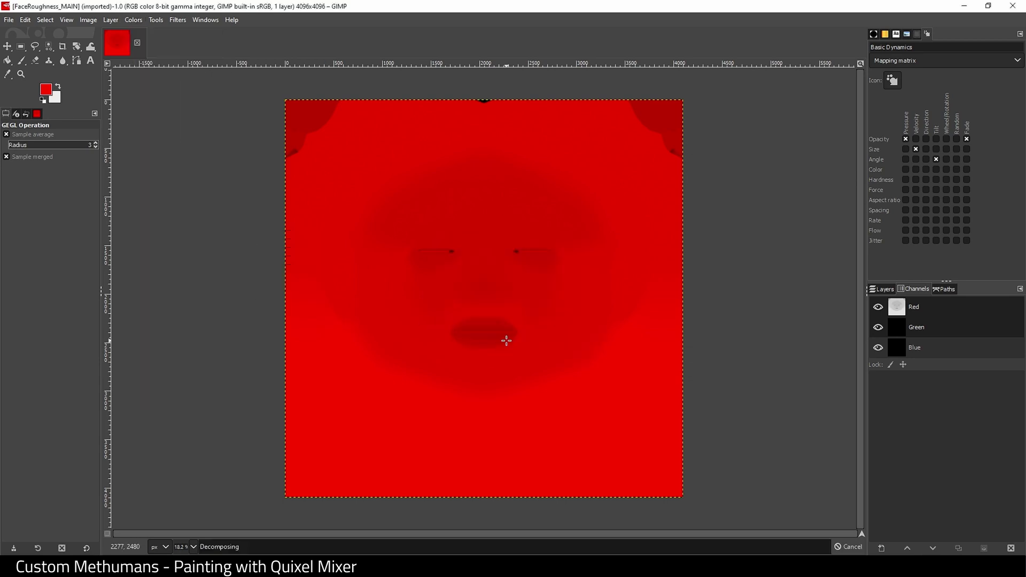
Delete the green and blue layers from the decomposed image, keeping only the red layer
{"action": "left_click", "coordinate": [955, 367]}
{"action": "key", "text": "ctrl+."}
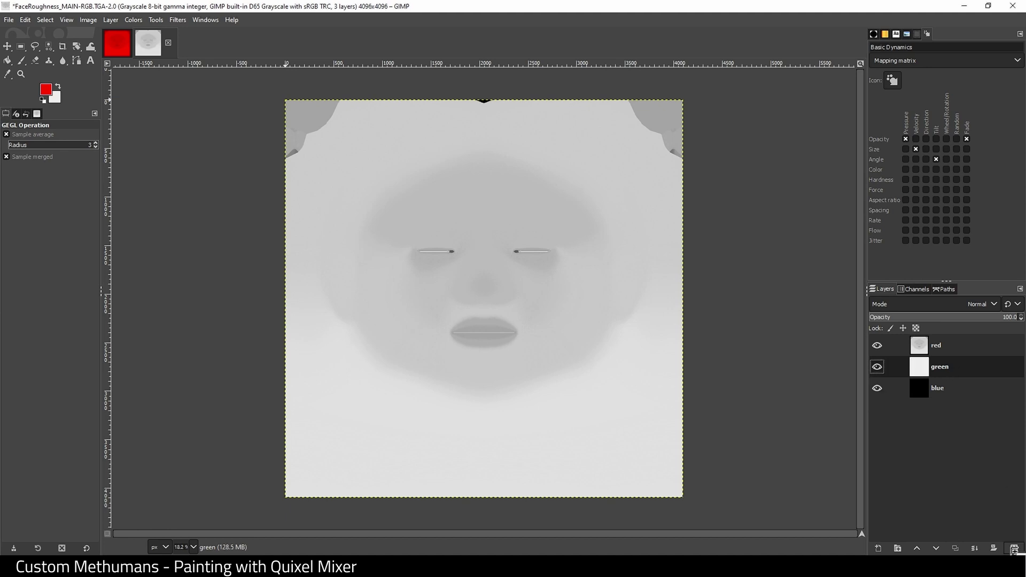
{"action": "left_click", "coordinate": [1014, 548]}
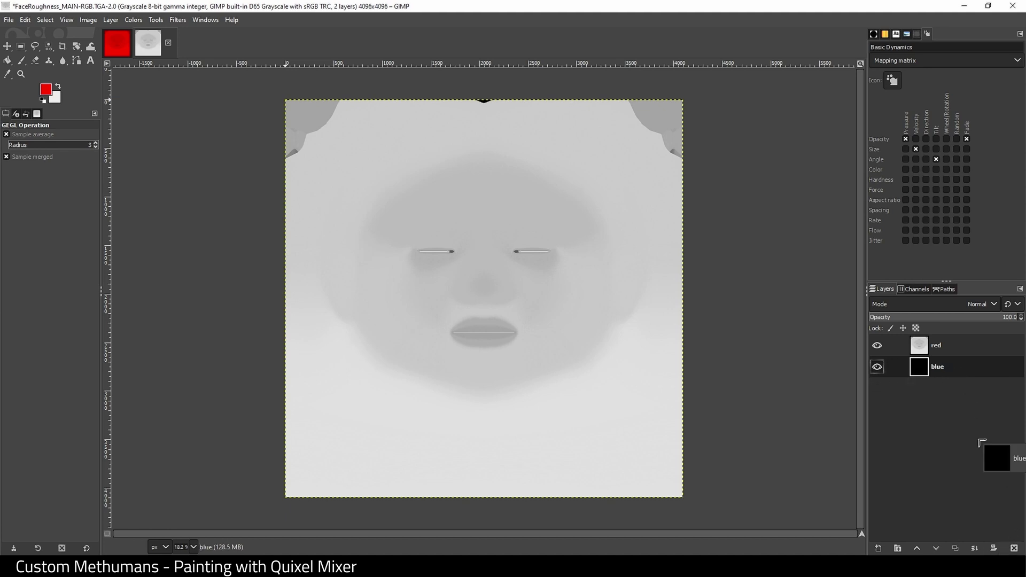
{"action": "left_click", "coordinate": [1014, 548]}
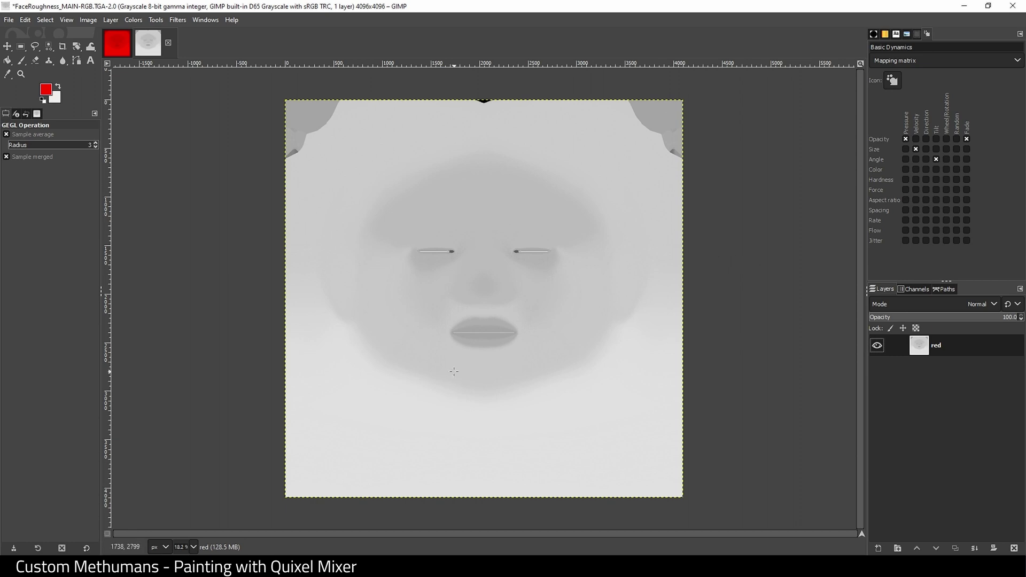
Export the remaining red layer as a TGA in the textures folder, adding v2 to the name FaceRoughness_MAIN, with RLE compression
{"action": "left_click", "coordinate": [8, 20]}
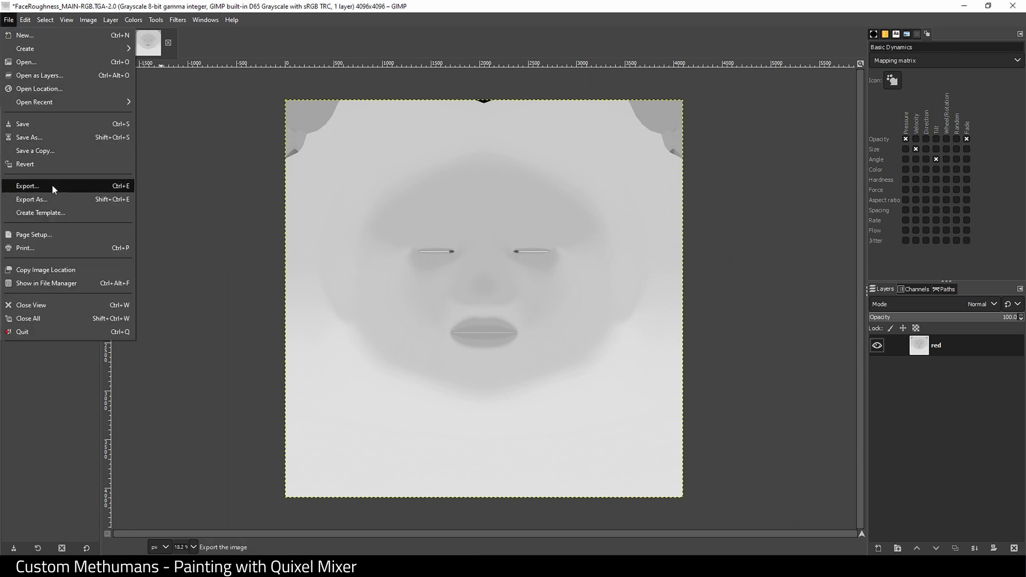
{"action": "left_click", "coordinate": [54, 199]}
{"action": "left_click", "coordinate": [415, 219]}
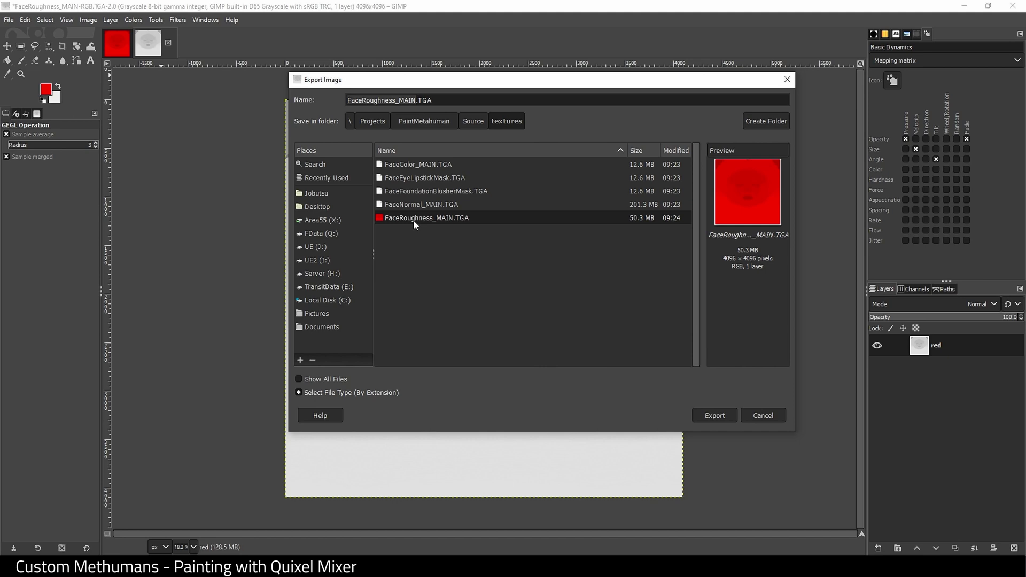
{"action": "left_click", "coordinate": [416, 100]}
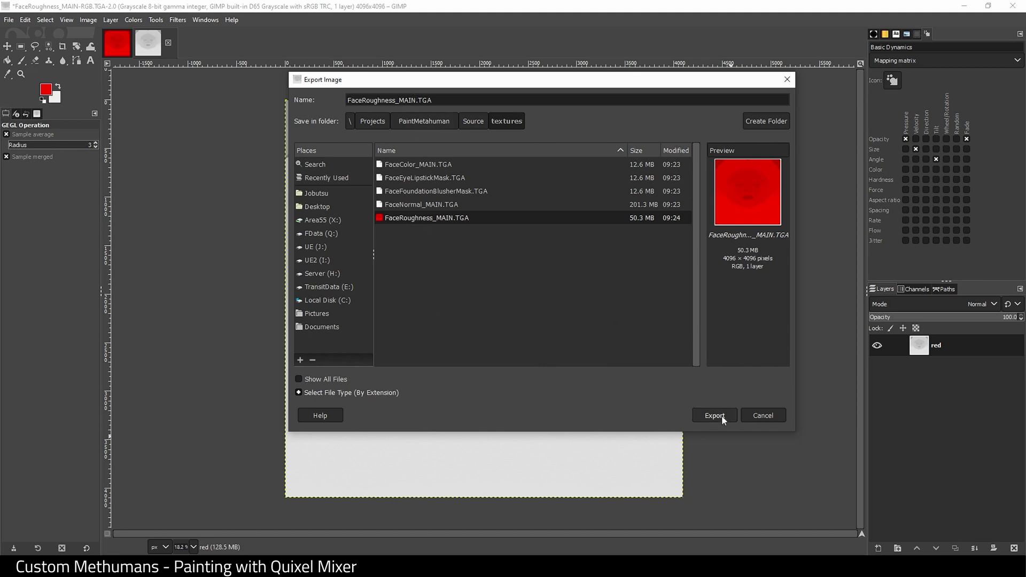
{"action": "type", "text": "v2"}
{"action": "left_click", "coordinate": [715, 416]}
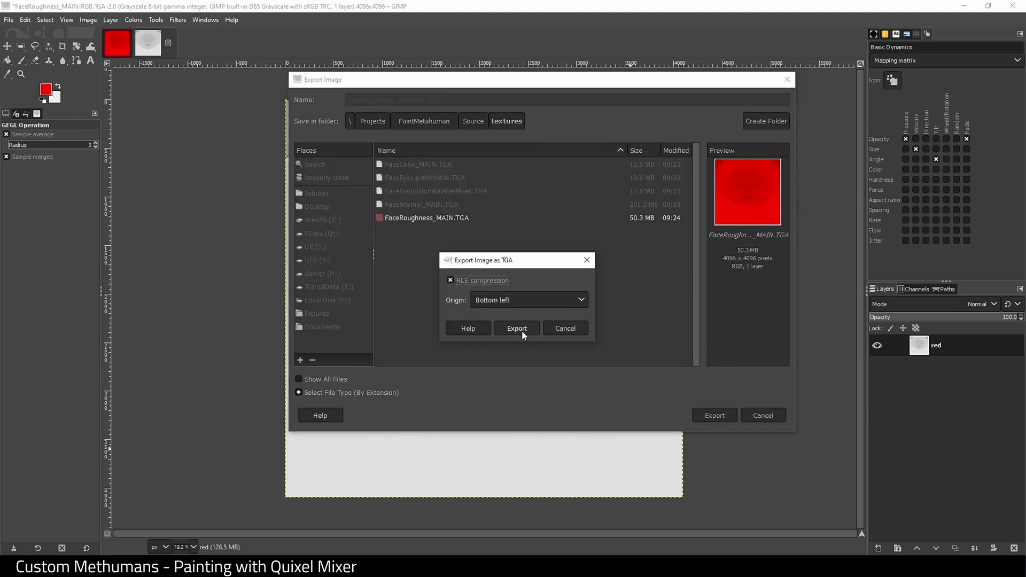
{"action": "left_click", "coordinate": [515, 329]}
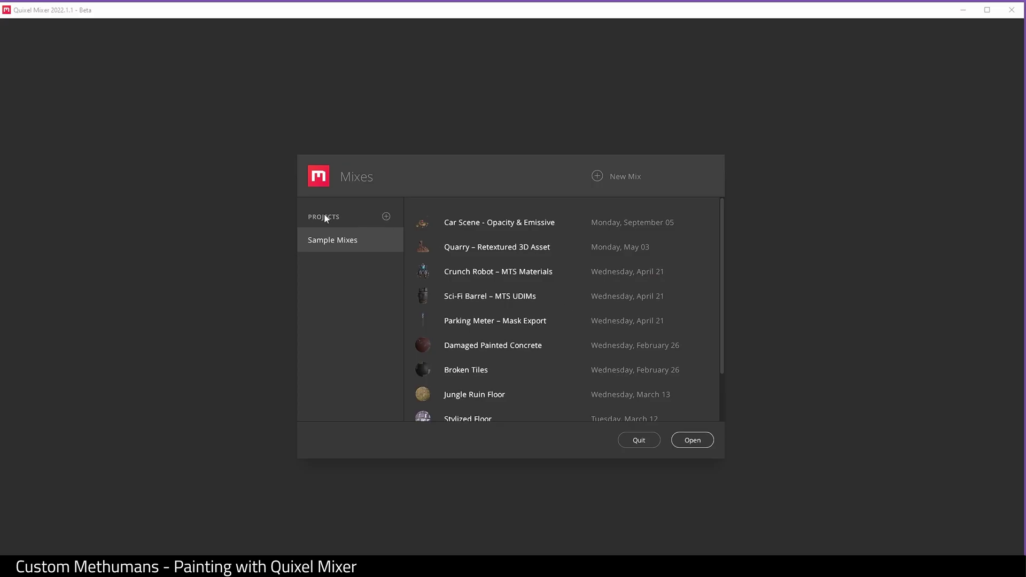
In Quixel Mixer, add a new project named Metahuman
{"action": "left_click", "coordinate": [385, 216]}
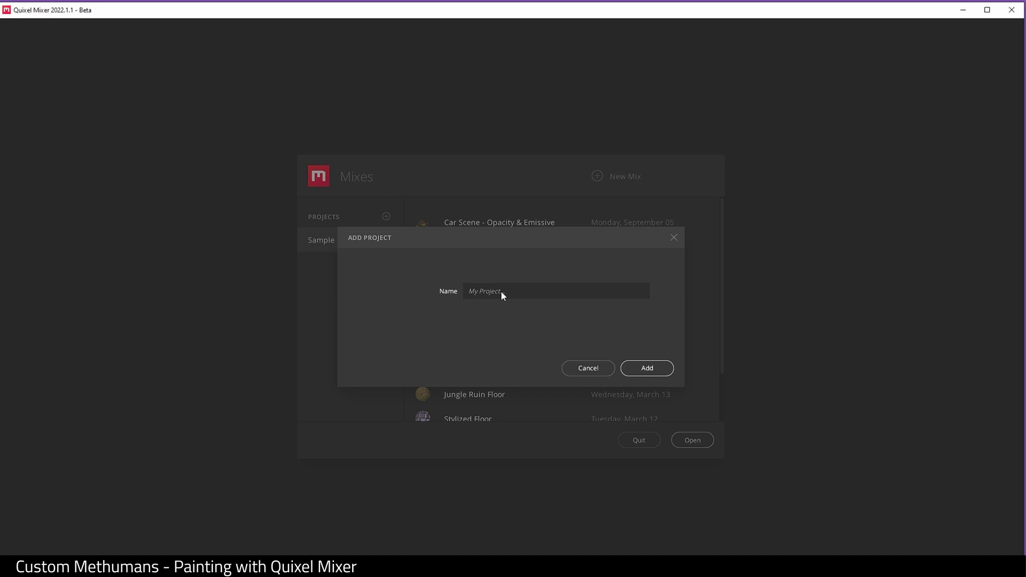
{"action": "type", "text": "Metahuman"}
{"action": "left_click", "coordinate": [662, 372]}
Create a new mix named head in the Metahuman project with a working resolution of 4096 px
{"action": "left_click", "coordinate": [616, 175]}
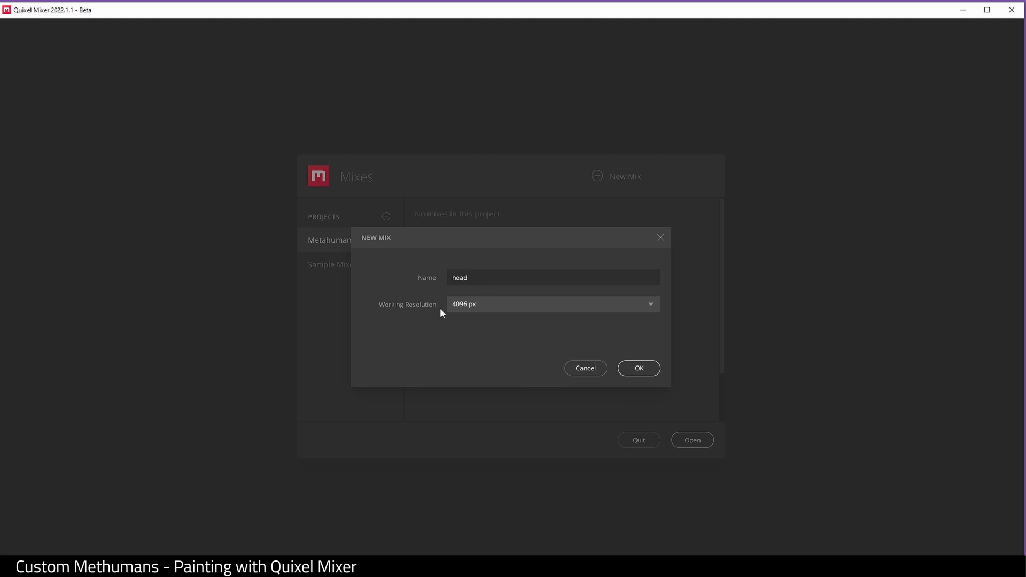
{"action": "left_click", "coordinate": [479, 305]}
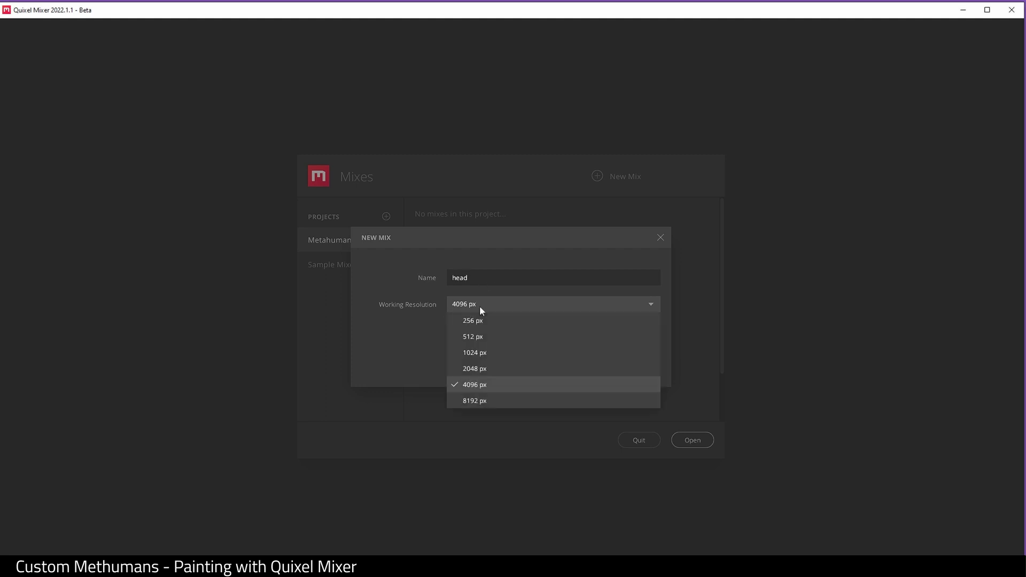
{"action": "left_click", "coordinate": [486, 387]}
{"action": "left_click", "coordinate": [652, 369]}
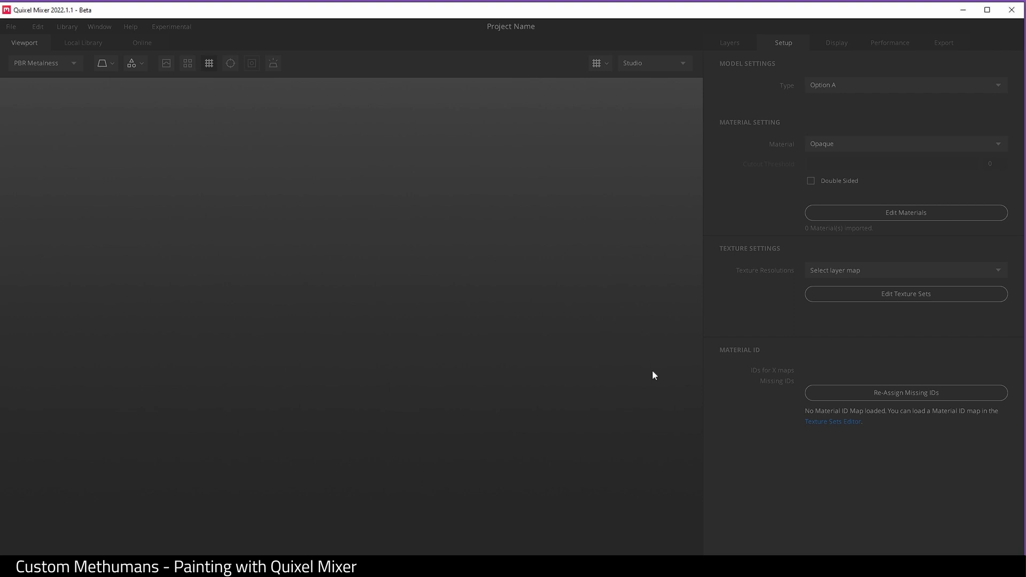
Examine the default plane in the 3D viewport from different distances and angles
{"action": "scroll", "coordinate": [536, 282], "scroll_direction": "down", "scroll_amount": 2}
{"action": "scroll", "coordinate": [537, 283], "scroll_direction": "up", "scroll_amount": 4}
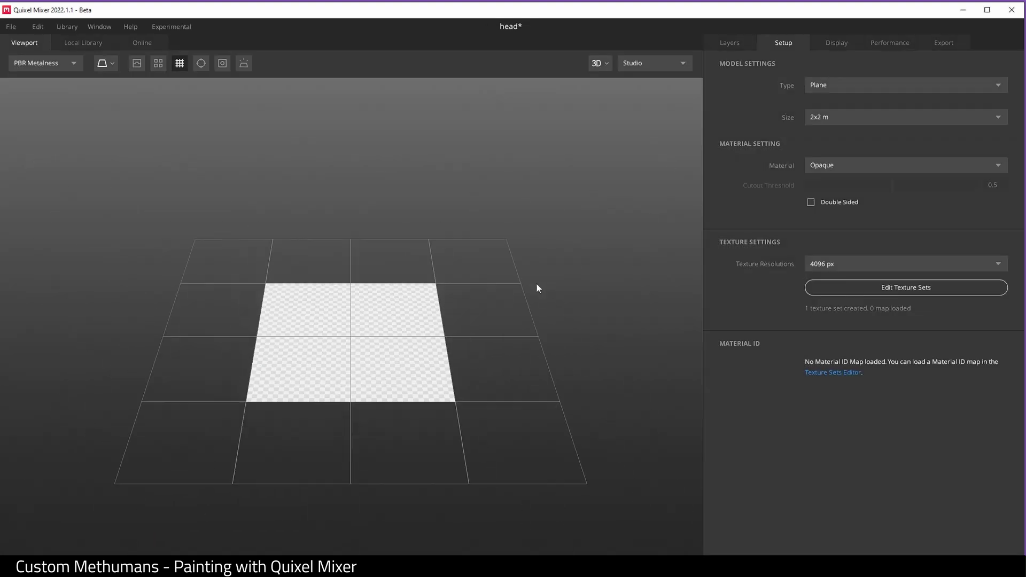
{"action": "scroll", "coordinate": [536, 287], "scroll_direction": "down", "scroll_amount": 3}
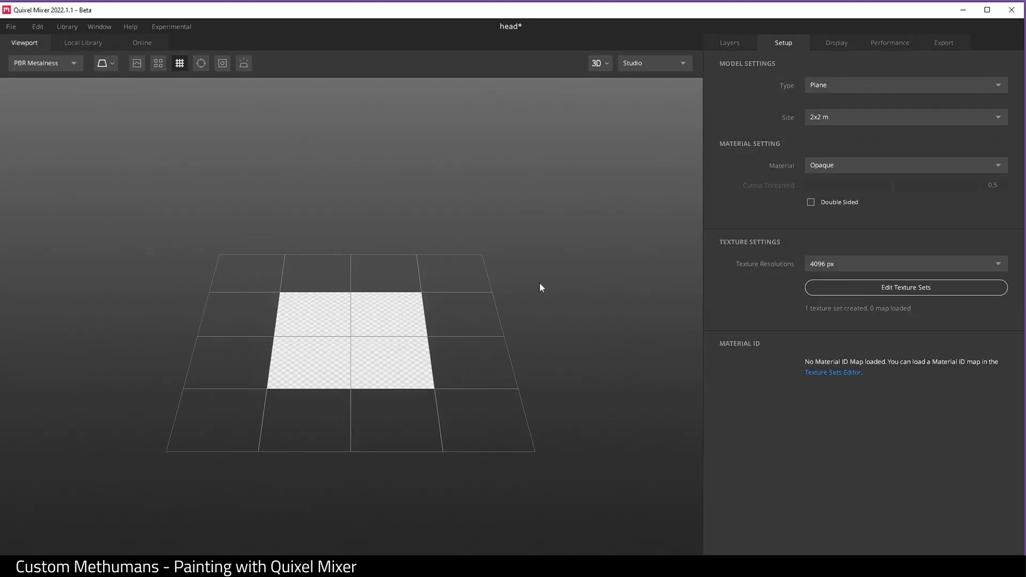
{"action": "scroll", "coordinate": [541, 291], "scroll_direction": "up", "scroll_amount": 1}
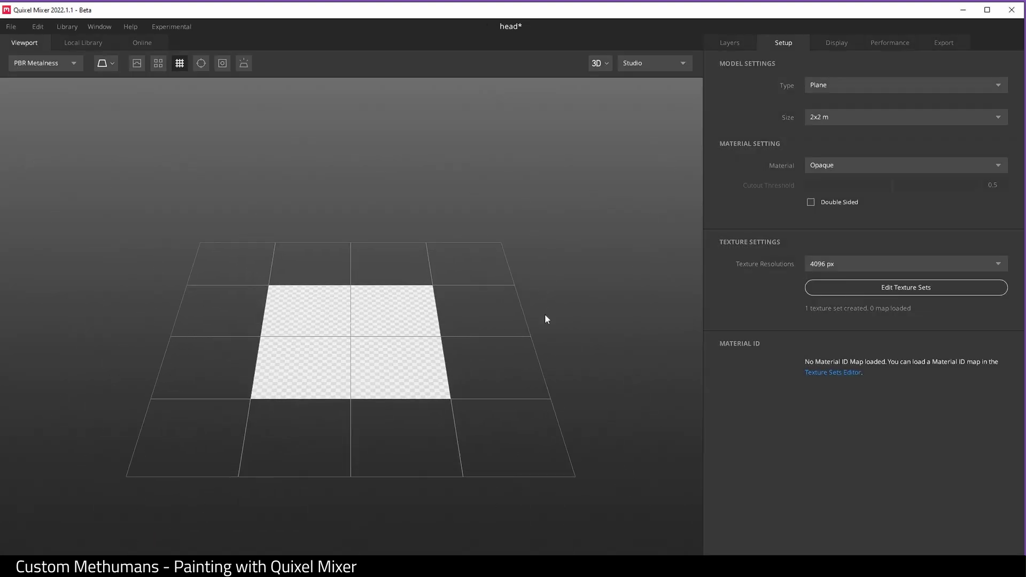
{"action": "scroll", "coordinate": [540, 283], "scroll_direction": "down", "scroll_amount": 2}
{"action": "scroll", "coordinate": [550, 299], "scroll_direction": "up", "scroll_amount": 3}
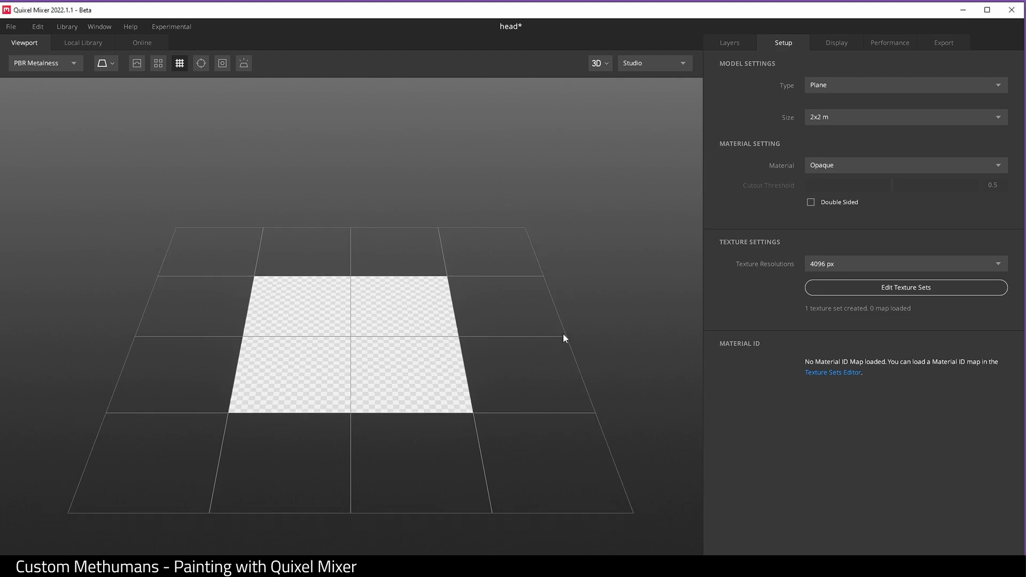
{"action": "scroll", "coordinate": [538, 262], "scroll_direction": "down", "scroll_amount": 2}
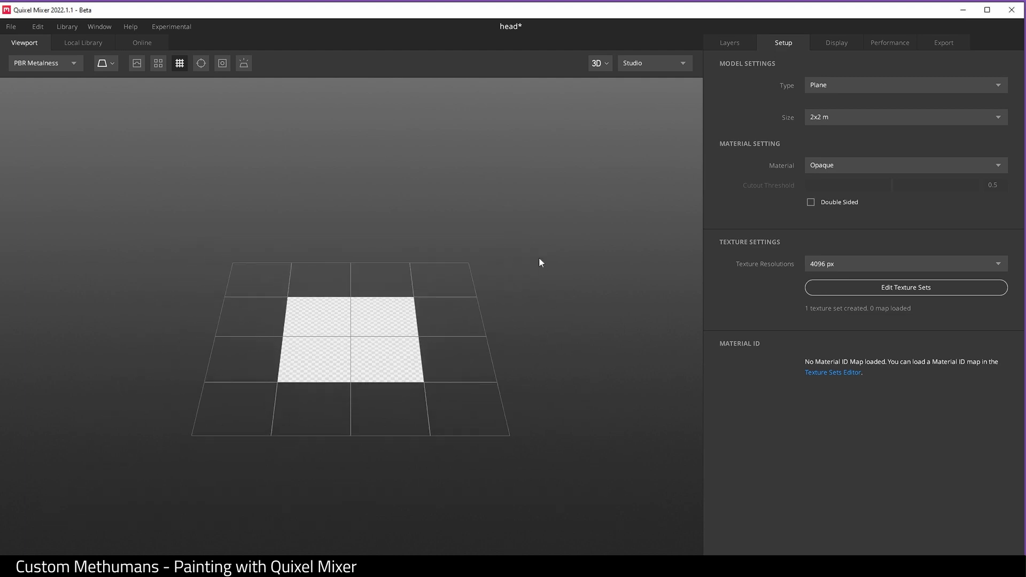
{"action": "scroll", "coordinate": [556, 318], "scroll_direction": "up", "scroll_amount": 3}
{"action": "scroll", "coordinate": [554, 294], "scroll_direction": "down", "scroll_amount": 1}
{"action": "left_click_drag", "start_coordinate": [554, 293], "coordinate": [552, 269], "text": "alt"}
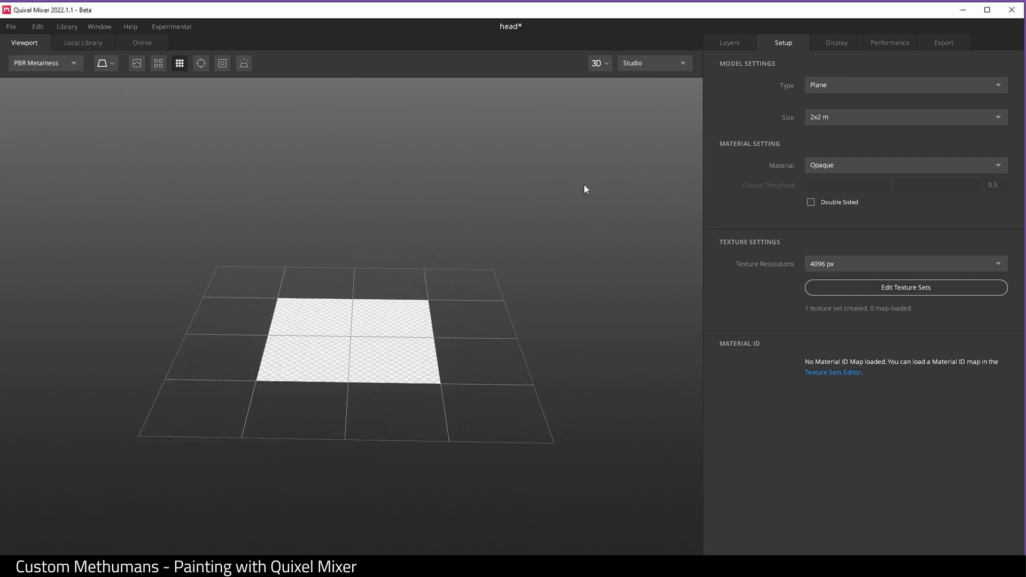
Look through the mix's layers, performance and export settings, ending at the model setup
{"action": "left_click", "coordinate": [737, 43]}
{"action": "left_click", "coordinate": [780, 40]}
{"action": "left_click", "coordinate": [876, 43]}
{"action": "left_click", "coordinate": [952, 44]}
{"action": "left_click", "coordinate": [785, 43]}
Try the 3D Asset model type, switch the type to Shader Ball, and show the shader ball in the viewport
{"action": "left_click", "coordinate": [825, 87]}
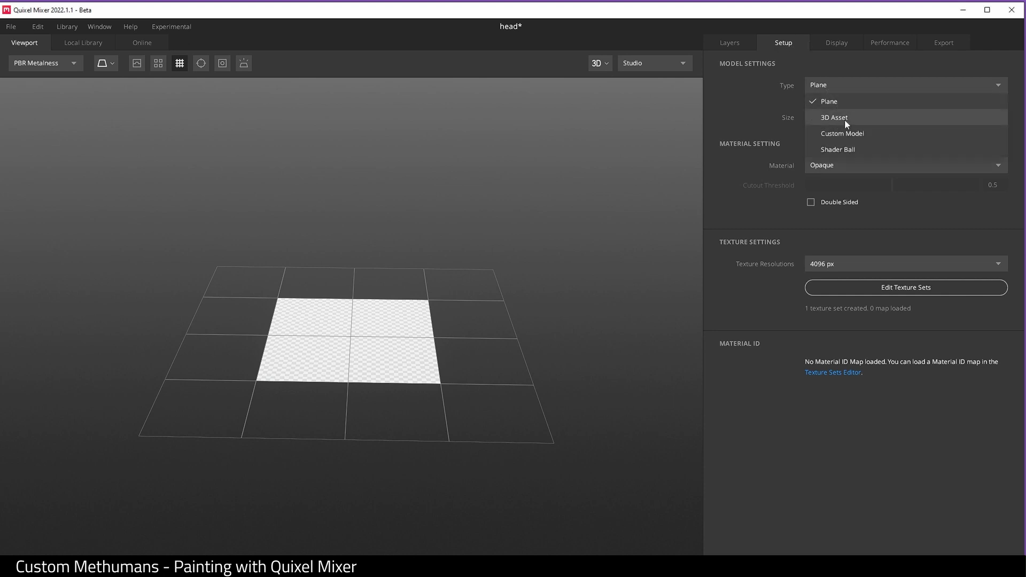
{"action": "left_click", "coordinate": [845, 120]}
{"action": "left_click", "coordinate": [843, 86]}
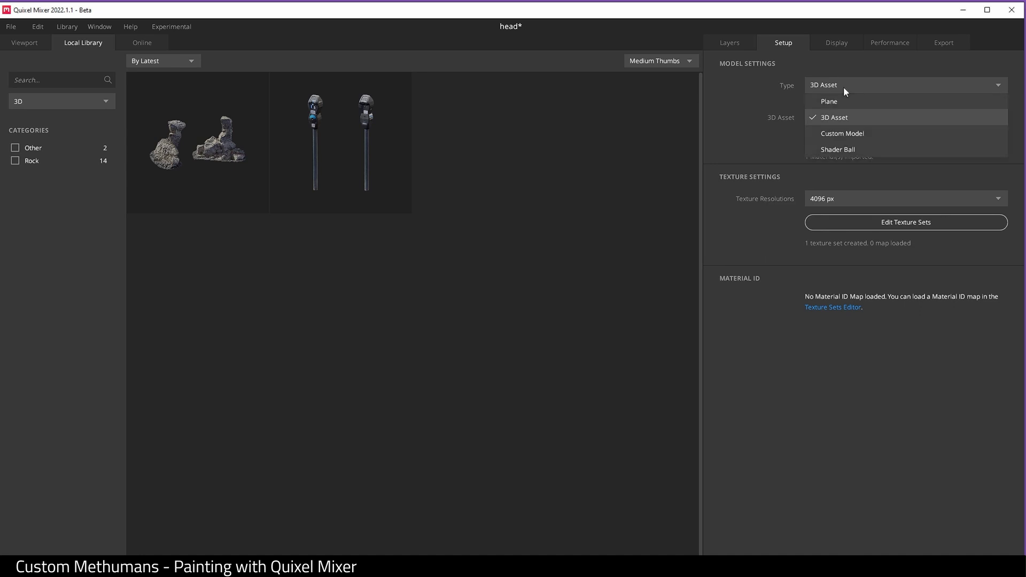
{"action": "left_click", "coordinate": [839, 149]}
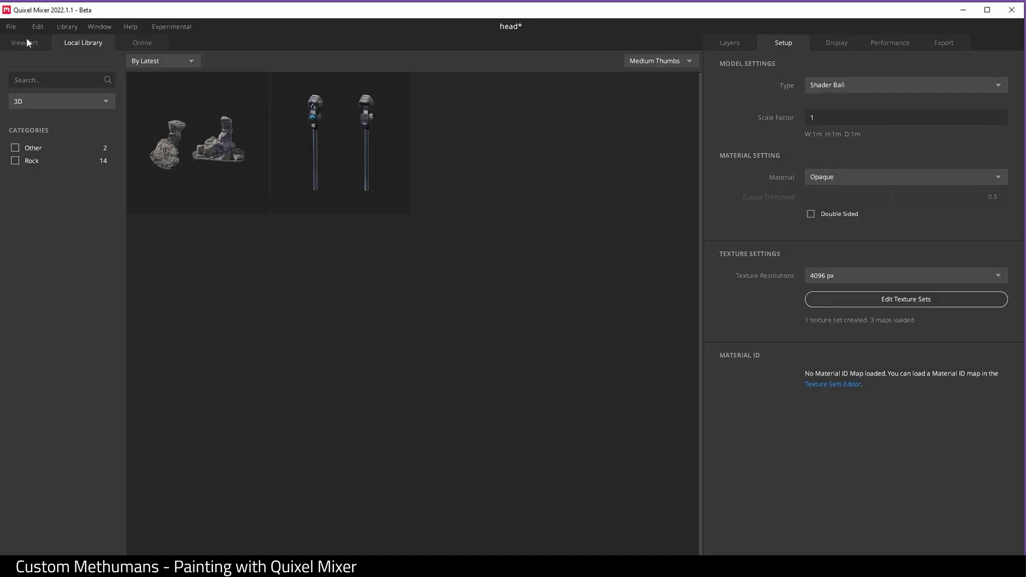
{"action": "left_click", "coordinate": [27, 42]}
Switch the model type to Custom Model, load HeadForPainting.obj from the Source folder, and view the head from the front
{"action": "left_click", "coordinate": [833, 87]}
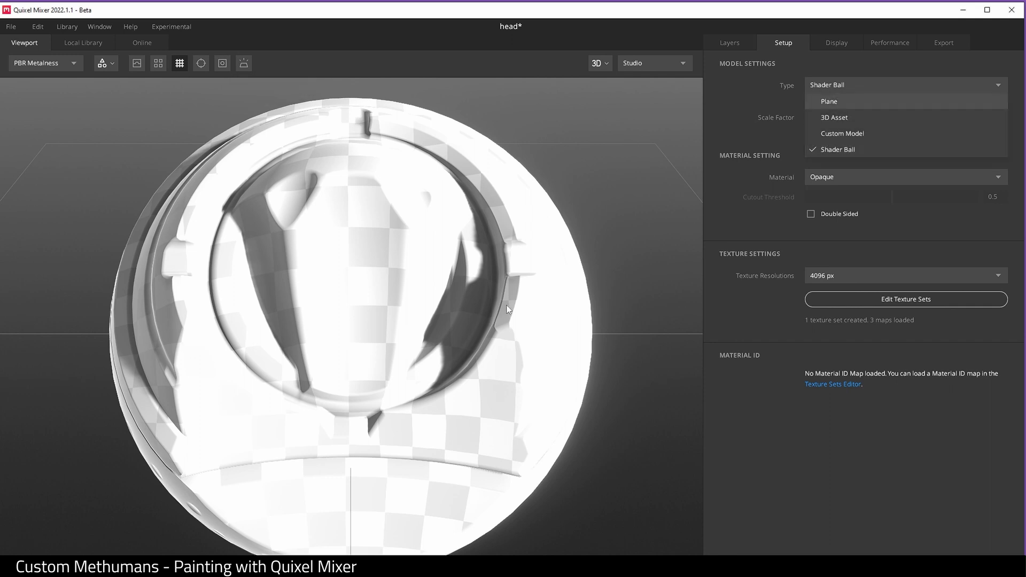
{"action": "left_click", "coordinate": [844, 135]}
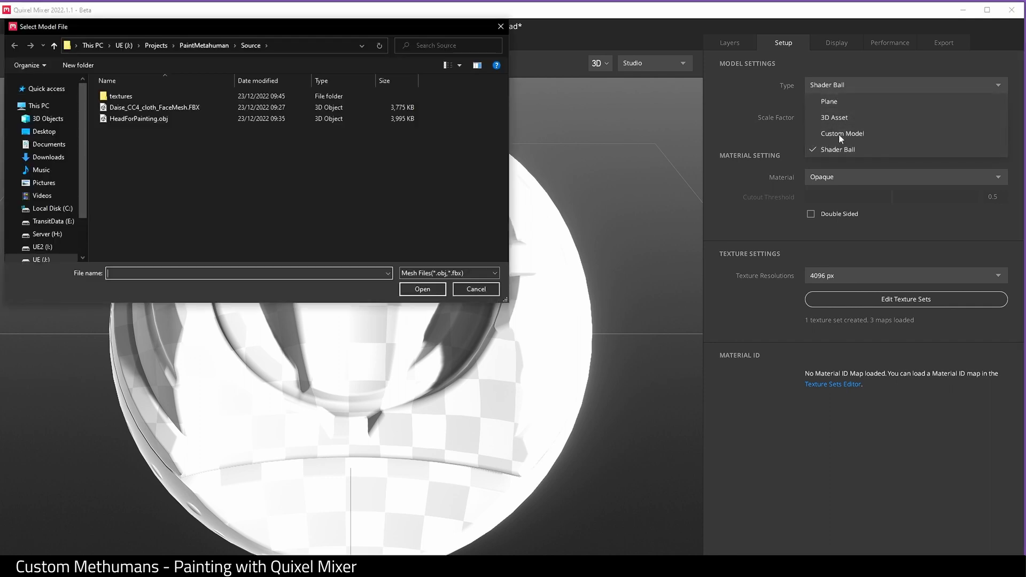
{"action": "left_click", "coordinate": [167, 120]}
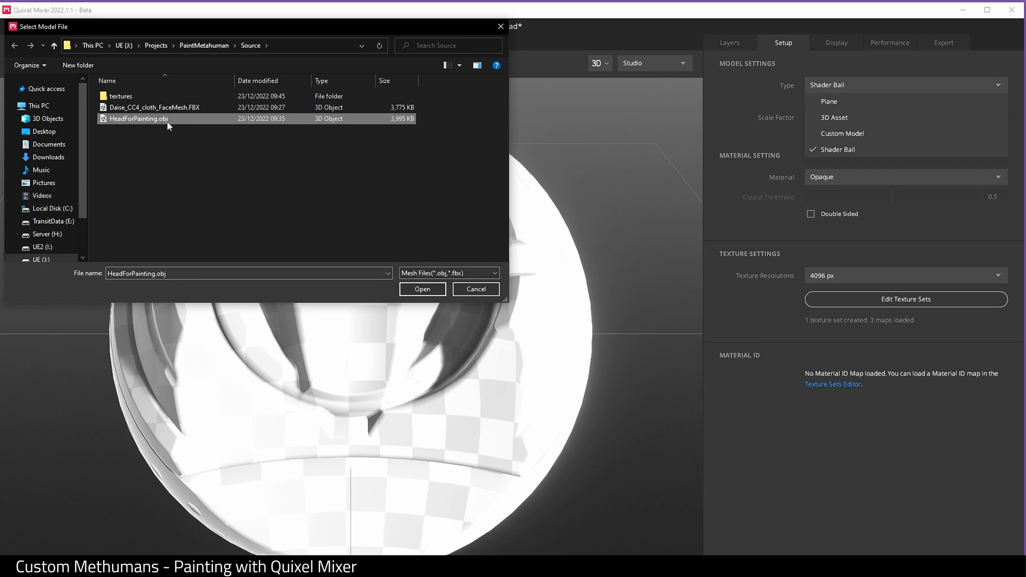
{"action": "left_click", "coordinate": [424, 289]}
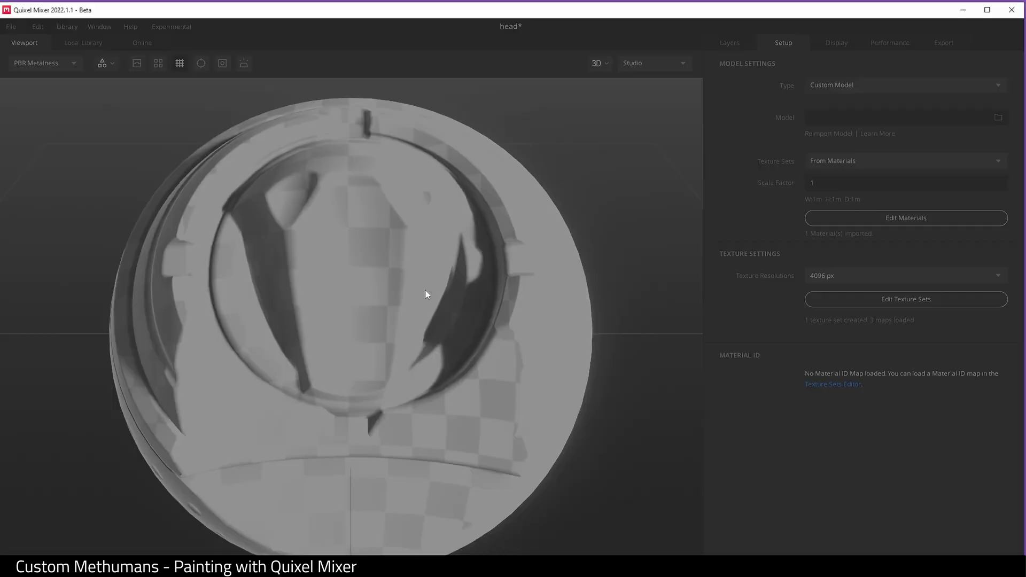
{"action": "scroll", "coordinate": [486, 308], "scroll_direction": "up", "scroll_amount": 3}
{"action": "scroll", "coordinate": [487, 311], "scroll_direction": "down", "scroll_amount": 3}
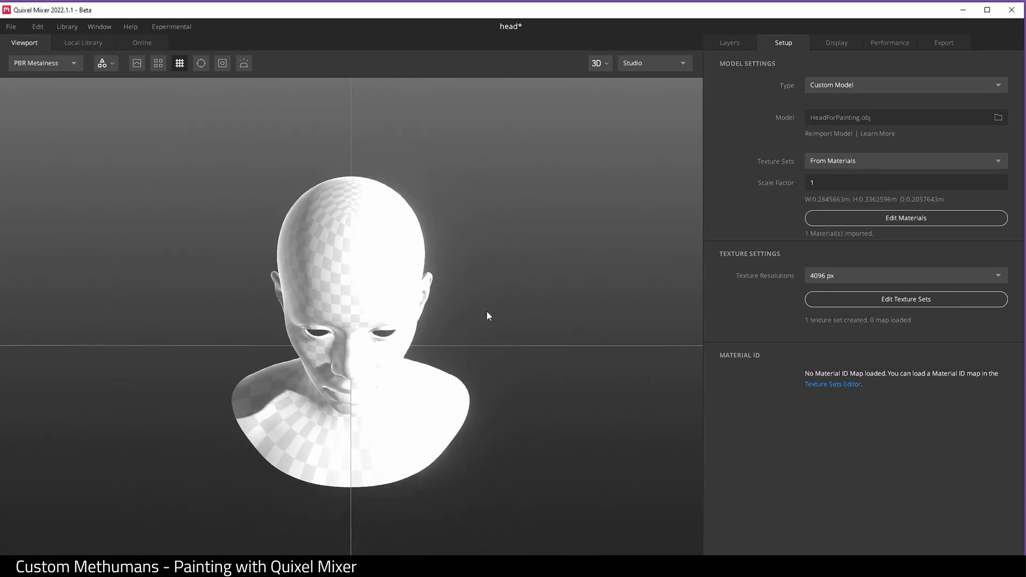
{"action": "scroll", "coordinate": [490, 319], "scroll_direction": "up", "scroll_amount": 1}
{"action": "left_click_drag", "start_coordinate": [490, 321], "coordinate": [488, 227]}
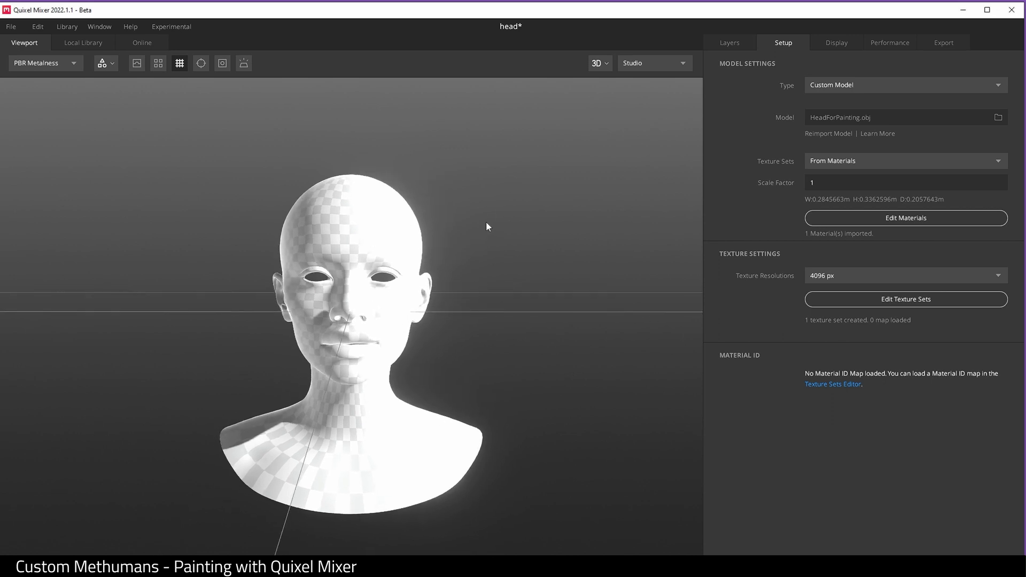
Look at the head's texture area in the 2D view and return to the 3D view
{"action": "left_click", "coordinate": [601, 63]}
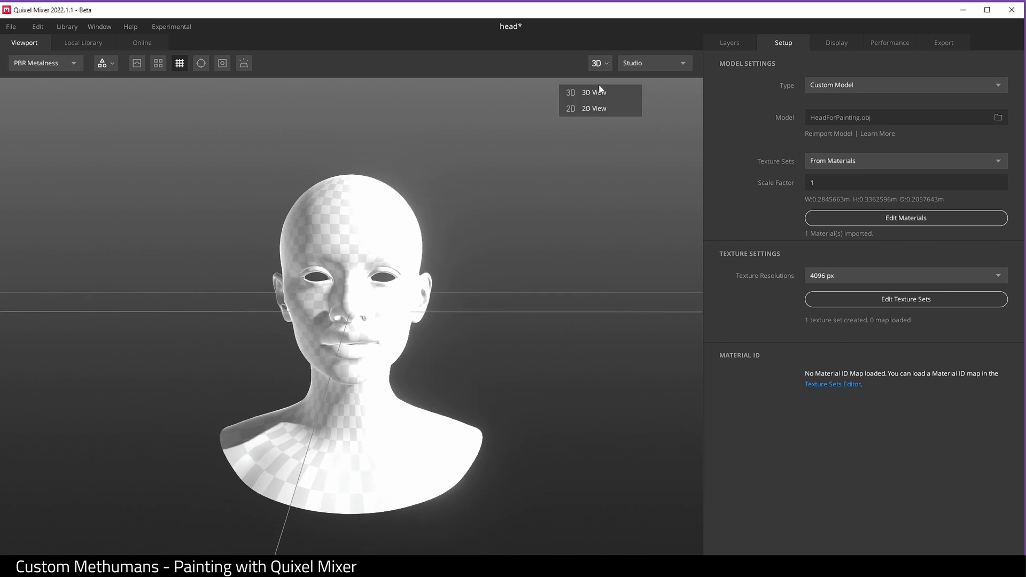
{"action": "left_click", "coordinate": [591, 105]}
{"action": "left_click", "coordinate": [598, 66]}
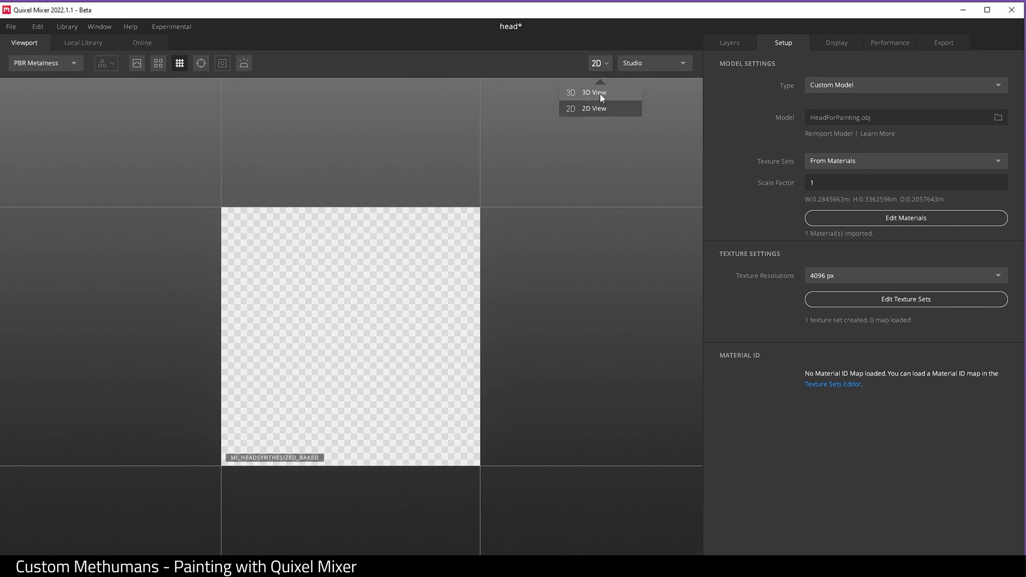
{"action": "left_click", "coordinate": [599, 94]}
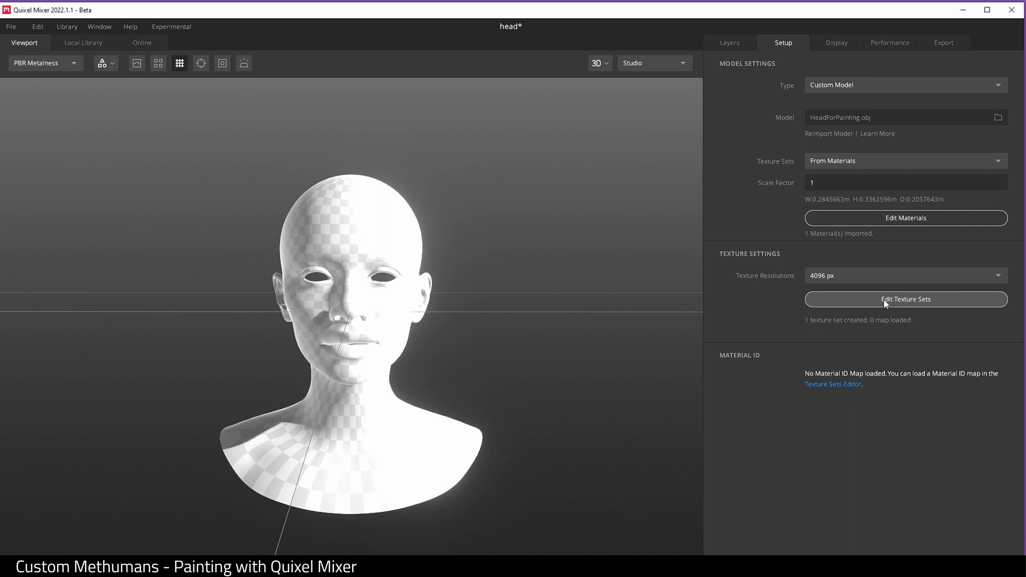
Import FaceColor_MAIN.TGA as the albedo map of the MI_HeadSynthesized_Baked texture set and uncover the head in the viewport
{"action": "left_click", "coordinate": [911, 302]}
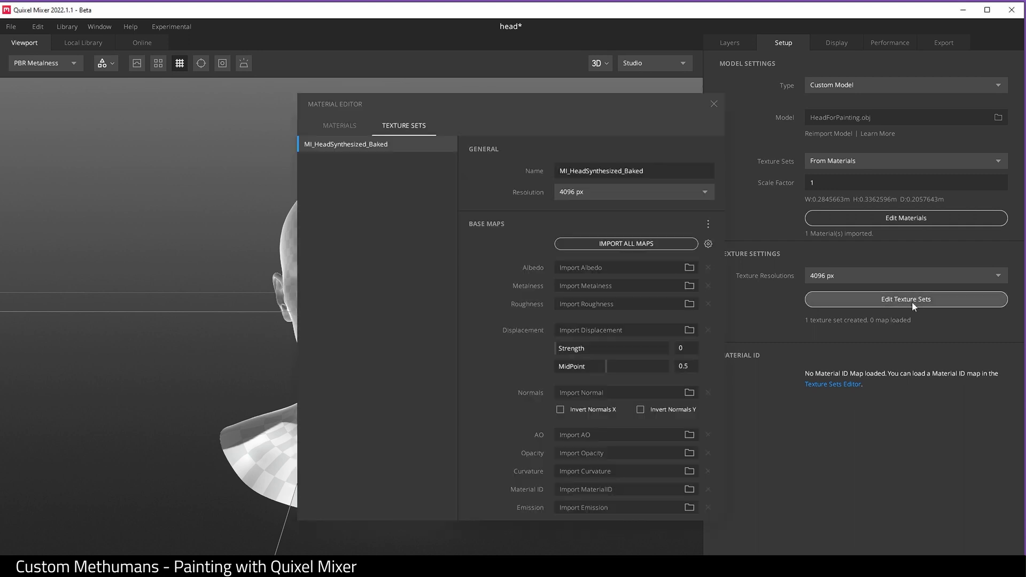
{"action": "left_click", "coordinate": [689, 267]}
{"action": "left_click", "coordinate": [136, 96]}
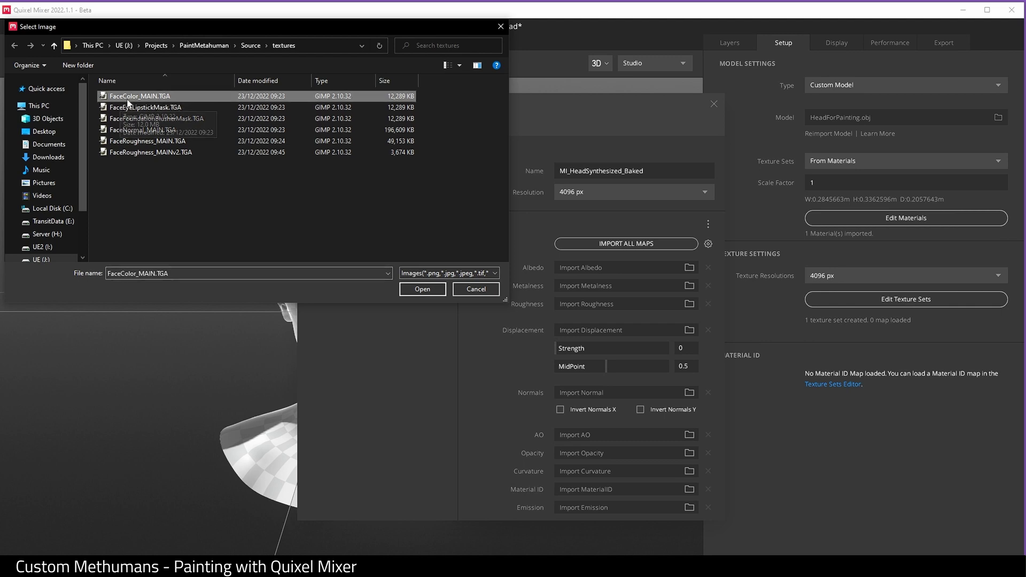
{"action": "left_click", "coordinate": [423, 290]}
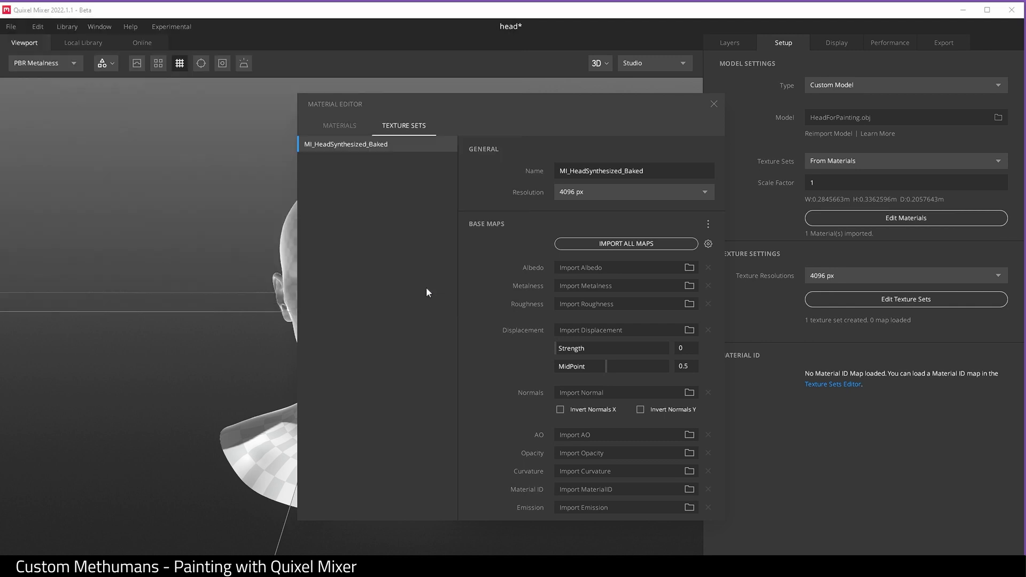
{"action": "left_click_drag", "start_coordinate": [514, 104], "coordinate": [697, 101]}
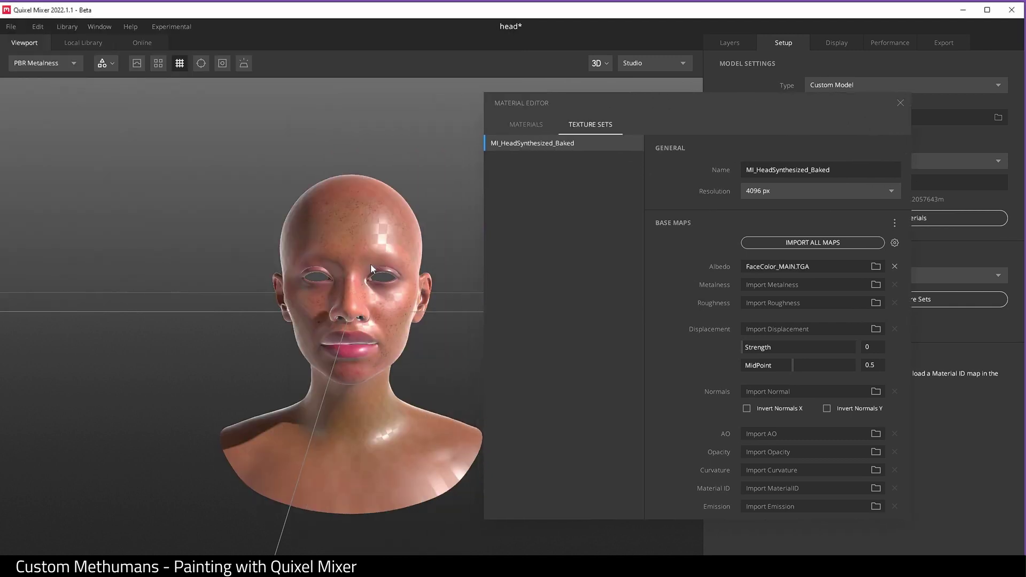
Import FaceRoughness_MAINv2.TGA as the roughness map and FaceNormal_MAIN.TGA as the normal map, and close the material editor
{"action": "left_click", "coordinate": [875, 302]}
{"action": "left_click", "coordinate": [142, 152]}
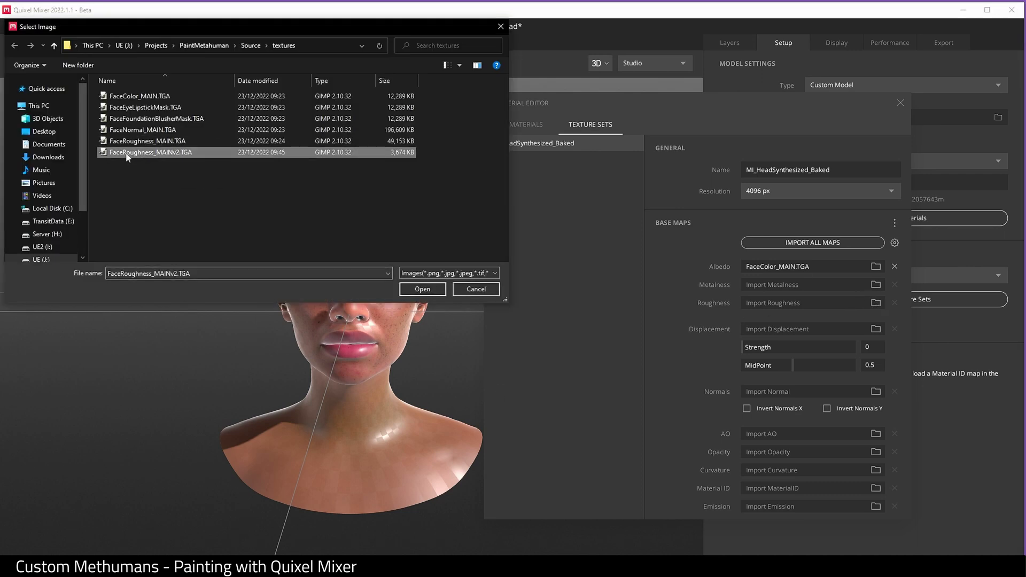
{"action": "left_click", "coordinate": [422, 289]}
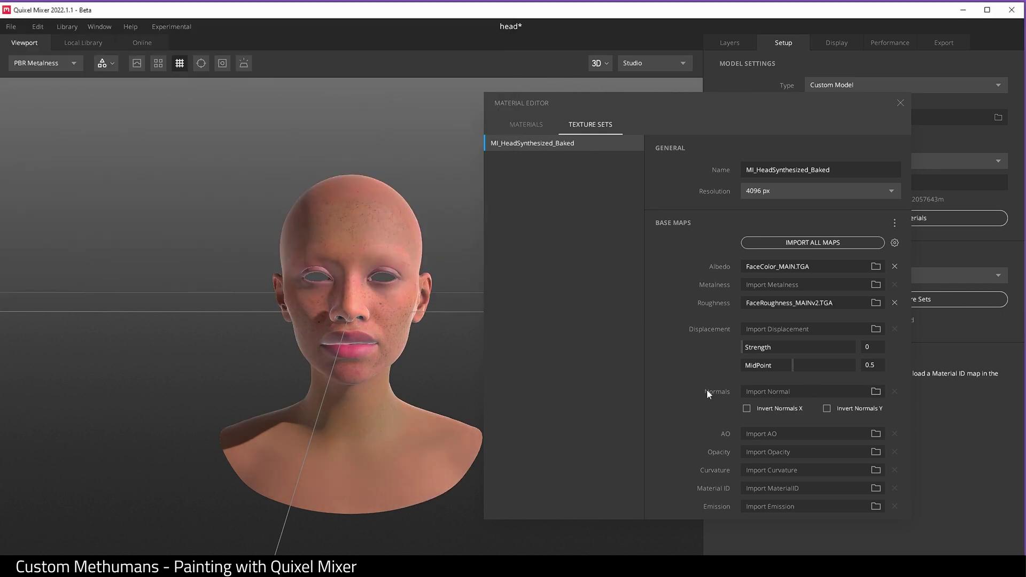
{"action": "left_click", "coordinate": [876, 392]}
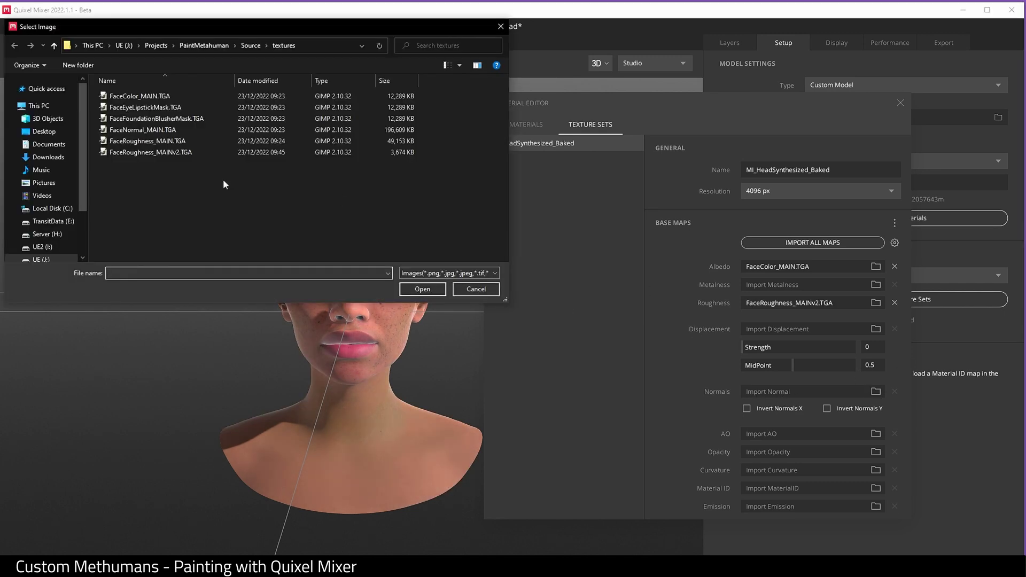
{"action": "left_click", "coordinate": [156, 130]}
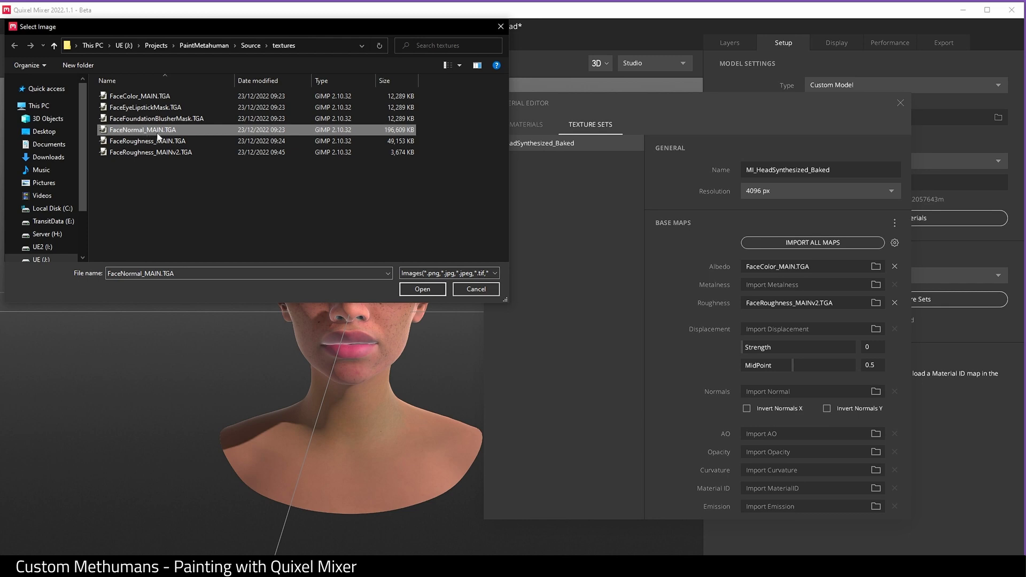
{"action": "left_click", "coordinate": [414, 289]}
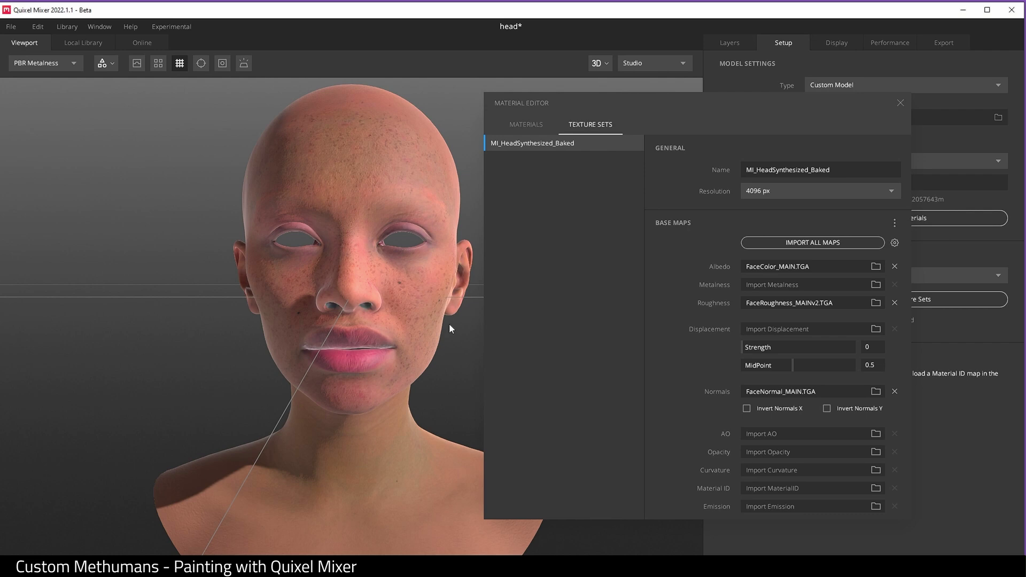
{"action": "scroll", "coordinate": [449, 325], "scroll_direction": "down", "scroll_amount": 3}
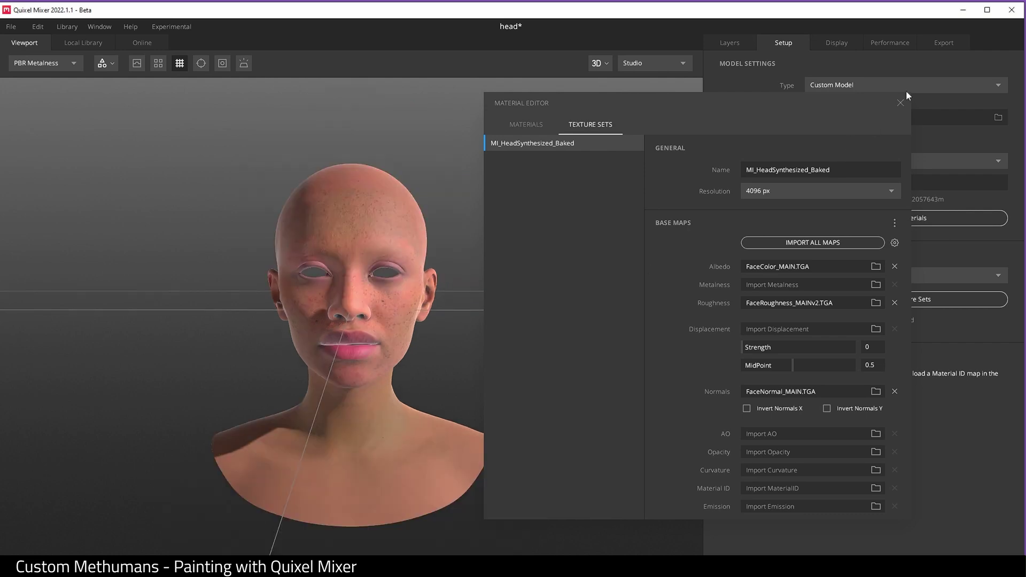
{"action": "left_click", "coordinate": [900, 103]}
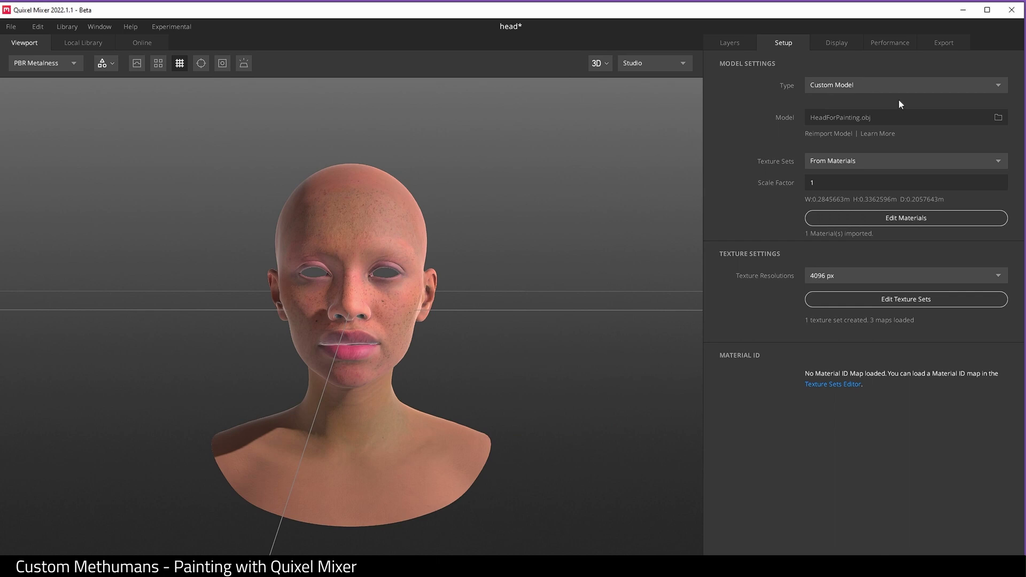
Add a paint layer, try a brush stroke across each cheek with all default channels, and undo the strokes
{"action": "left_click", "coordinate": [729, 42]}
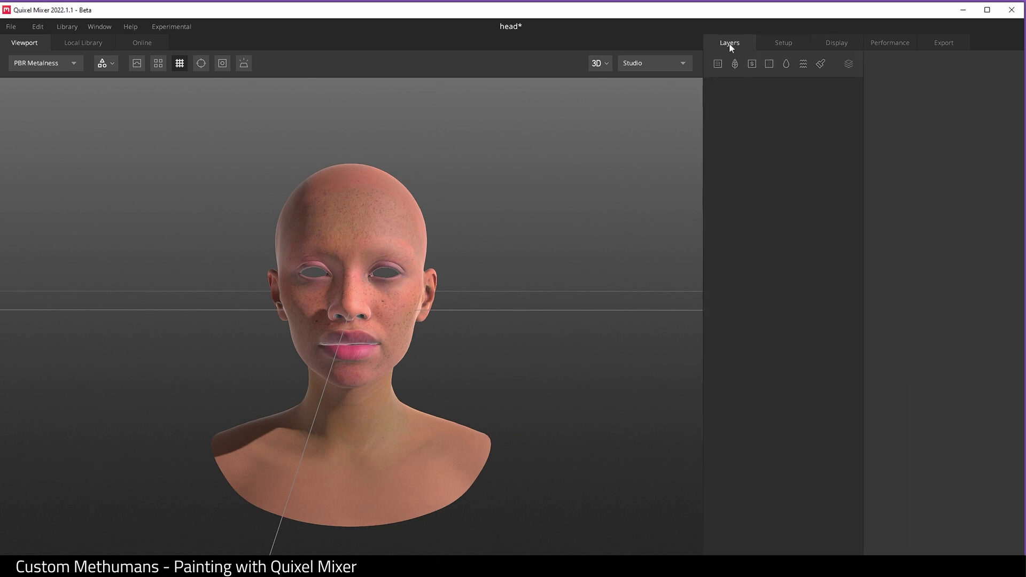
{"action": "left_click", "coordinate": [821, 64]}
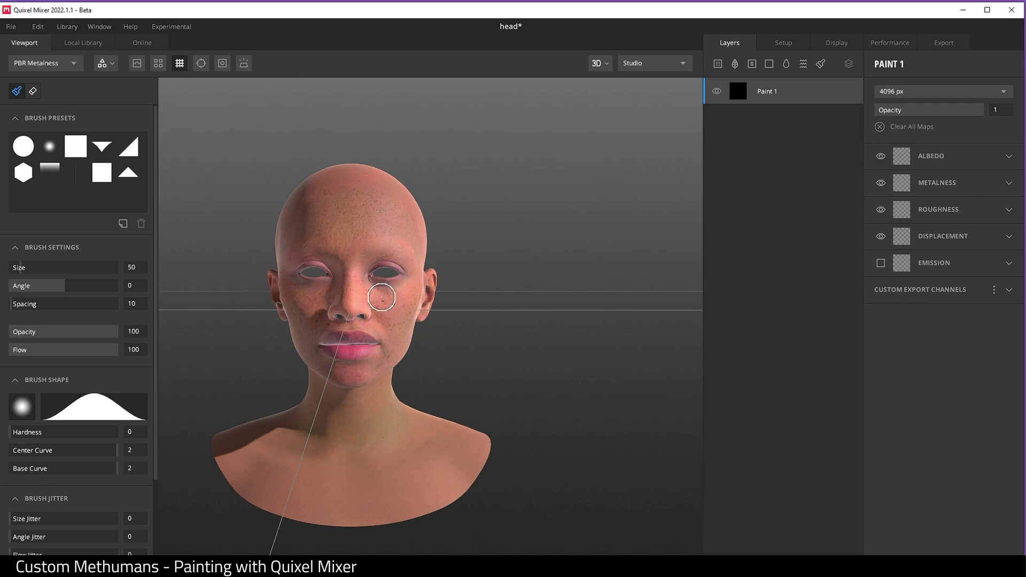
{"action": "left_click_drag", "start_coordinate": [376, 300], "coordinate": [422, 298]}
{"action": "left_click_drag", "start_coordinate": [337, 303], "coordinate": [299, 302]}
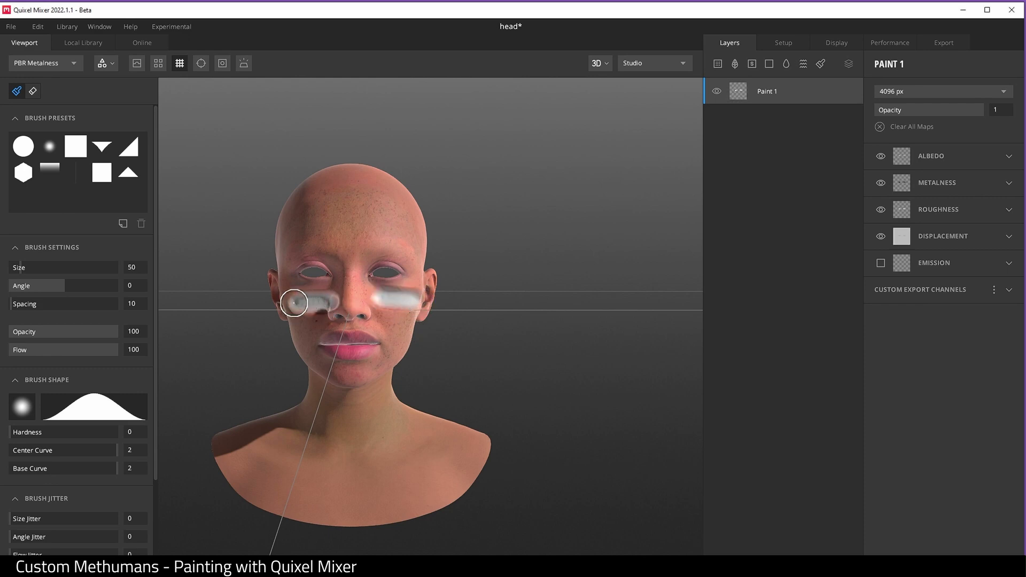
{"action": "key", "text": "ctrl+z"}
{"action": "key", "text": "ctrl+z"}
{"action": "key", "text": "ctrl+z"}
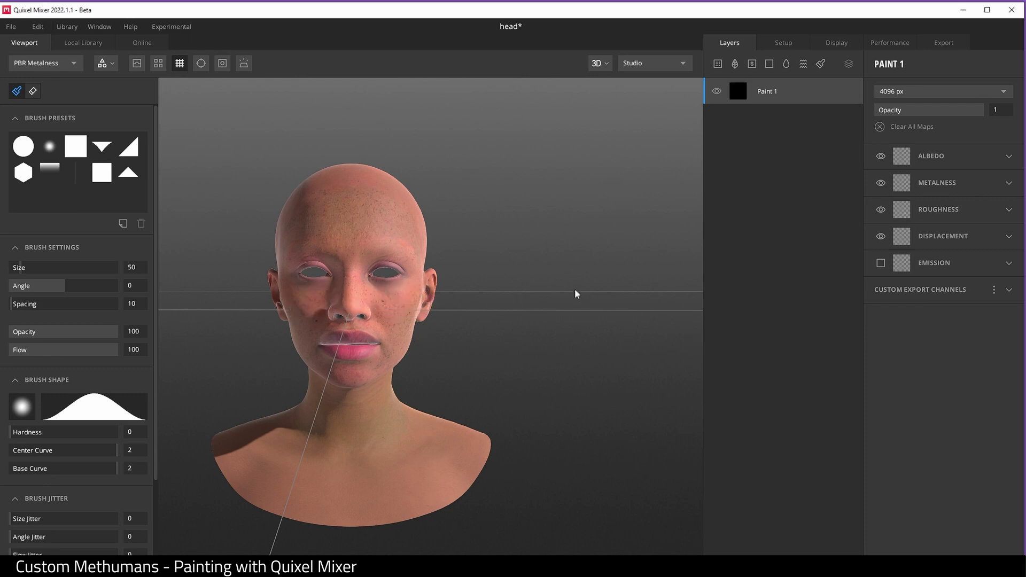
Disable the paint layer's metalness, roughness and displacement channels, and paint albedo-only test strokes on both cheeks and the forehead
{"action": "scroll", "coordinate": [106, 398], "scroll_direction": "down", "scroll_amount": 1}
{"action": "scroll", "coordinate": [107, 400], "scroll_direction": "down", "scroll_amount": 2}
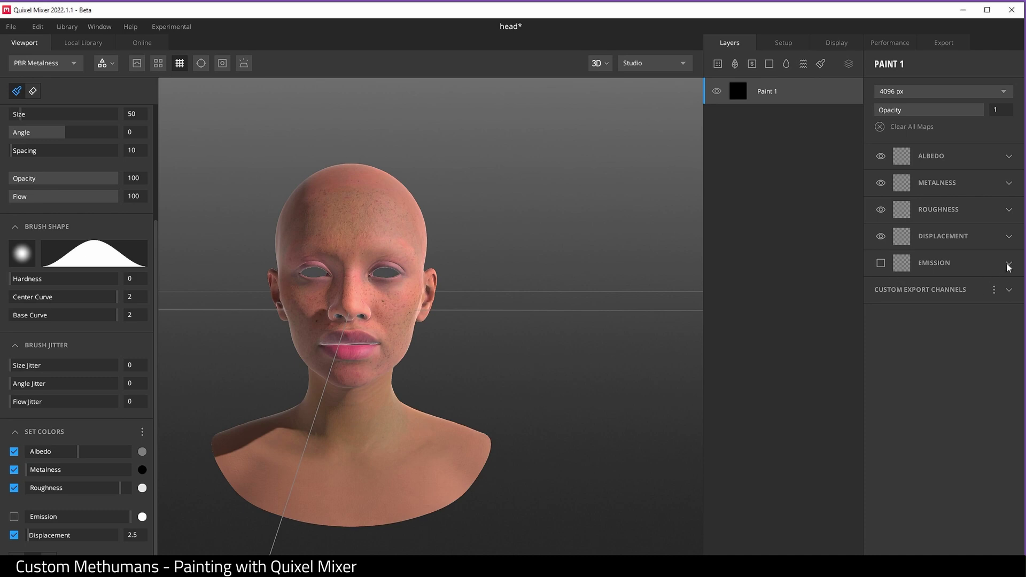
{"action": "left_click", "coordinate": [885, 213]}
{"action": "left_click", "coordinate": [881, 184]}
{"action": "left_click_drag", "start_coordinate": [381, 296], "coordinate": [406, 298]}
{"action": "left_click_drag", "start_coordinate": [316, 298], "coordinate": [293, 297]}
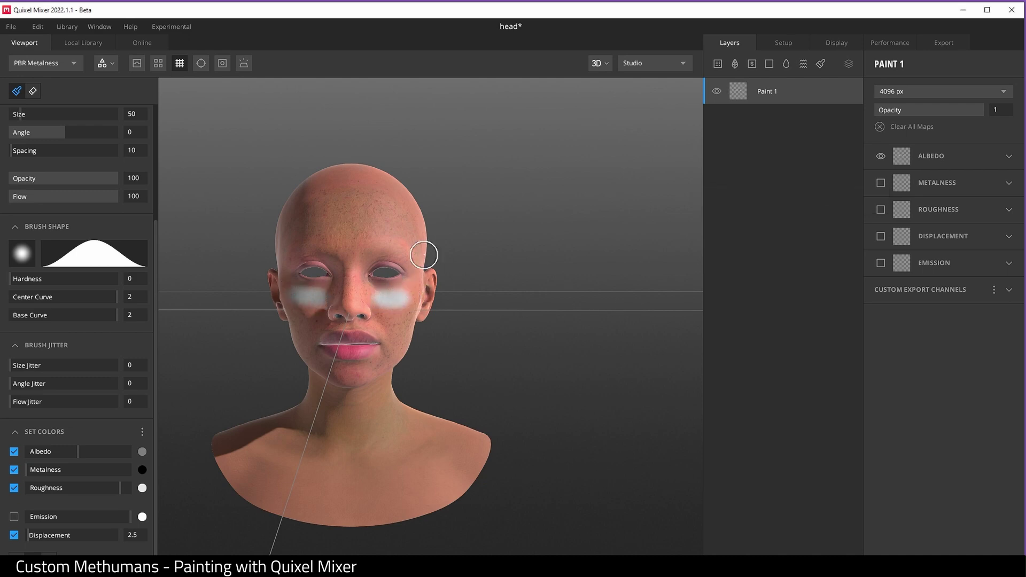
{"action": "mouse_move", "coordinate": [344, 226]}
{"action": "left_mouse_down"}
{"action": "mouse_move", "coordinate": [371, 227]}
{"action": "mouse_move", "coordinate": [352, 233]}
{"action": "mouse_move", "coordinate": [321, 217]}
{"action": "mouse_move", "coordinate": [389, 236]}
{"action": "left_mouse_up"}
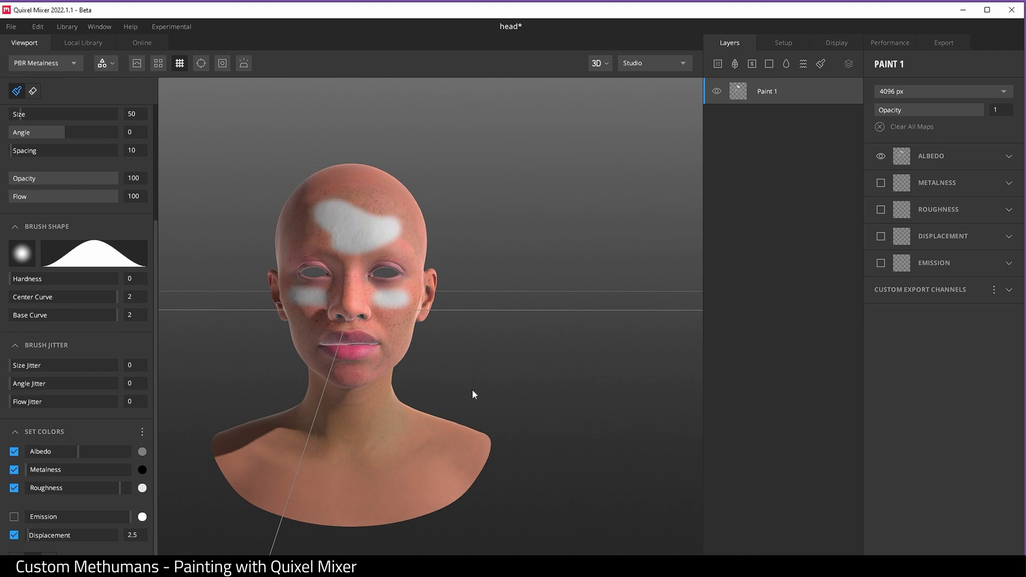
Undo the test strokes on the cheeks and forehead and delete the paint layer
{"action": "key", "text": "ctrl+z"}
{"action": "key", "text": "ctrl+z"}
{"action": "key", "text": "ctrl+z"}
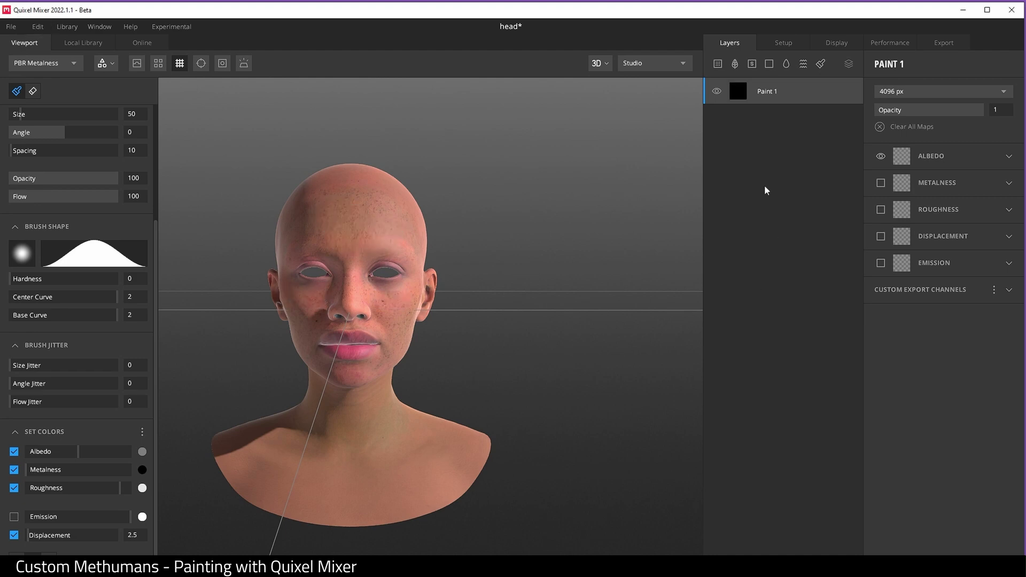
{"action": "key", "text": "Delete"}
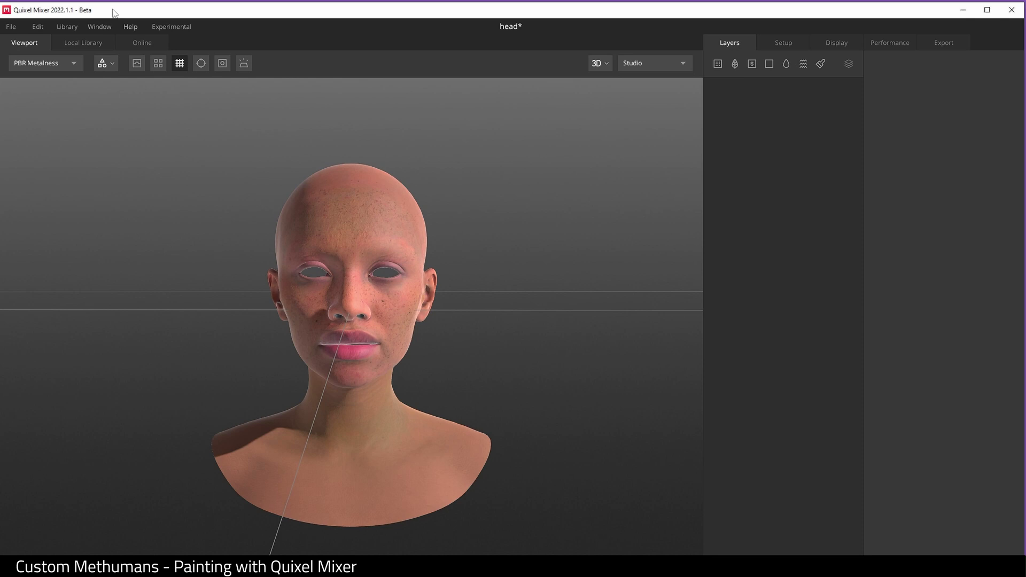
Browse the Surface materials in the local library for something to apply to the head
{"action": "left_click", "coordinate": [76, 44]}
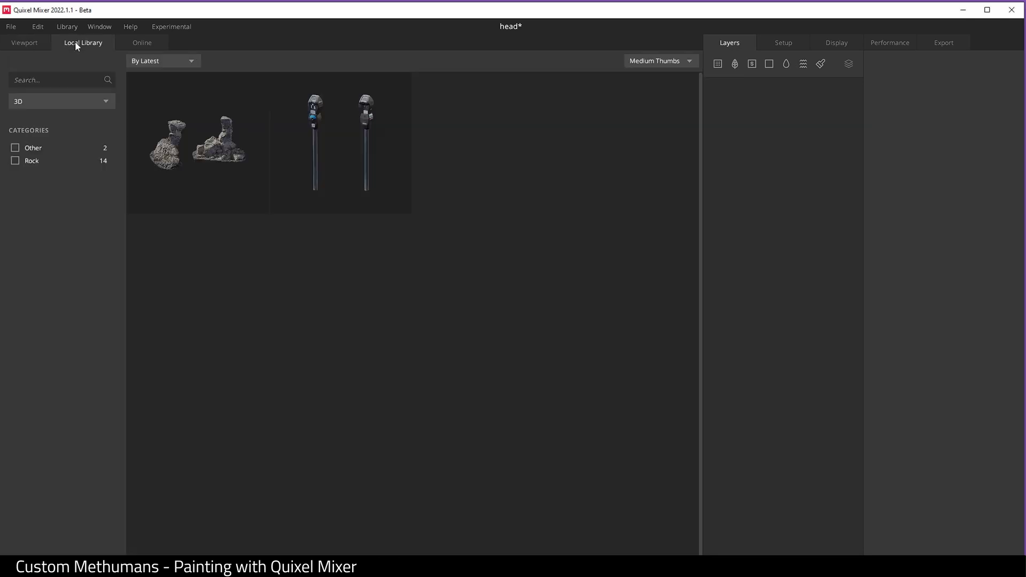
{"action": "left_click", "coordinate": [53, 99]}
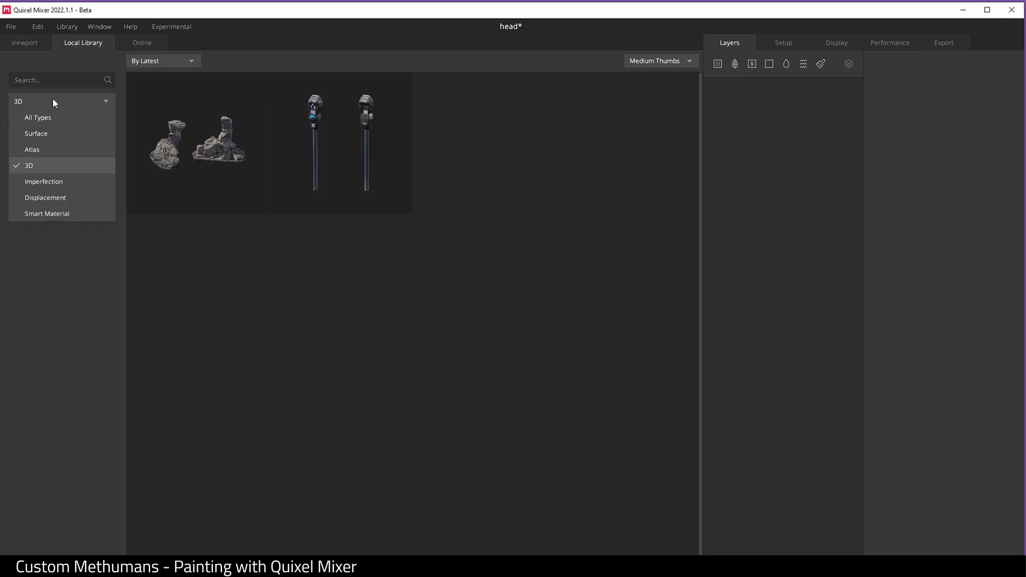
{"action": "left_click", "coordinate": [45, 138]}
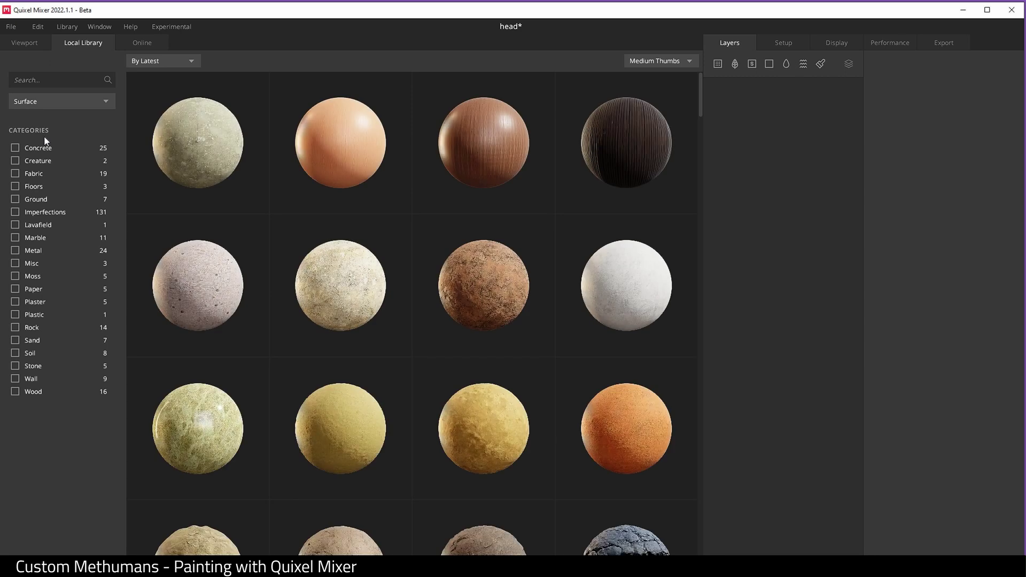
{"action": "scroll", "coordinate": [257, 279], "scroll_direction": "down", "scroll_amount": 10}
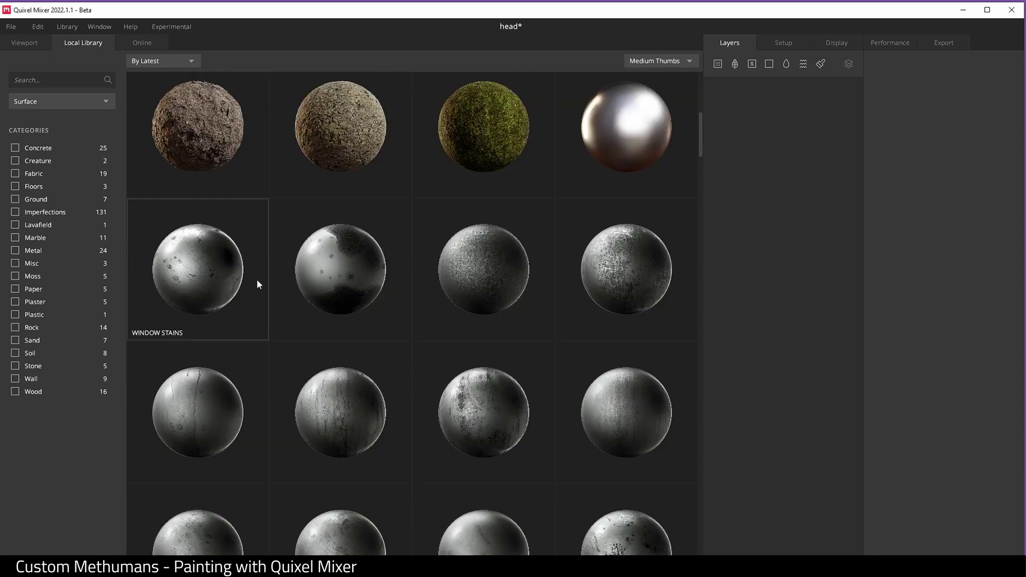
{"action": "scroll", "coordinate": [257, 282], "scroll_direction": "down", "scroll_amount": 2}
{"action": "left_click", "coordinate": [34, 101]}
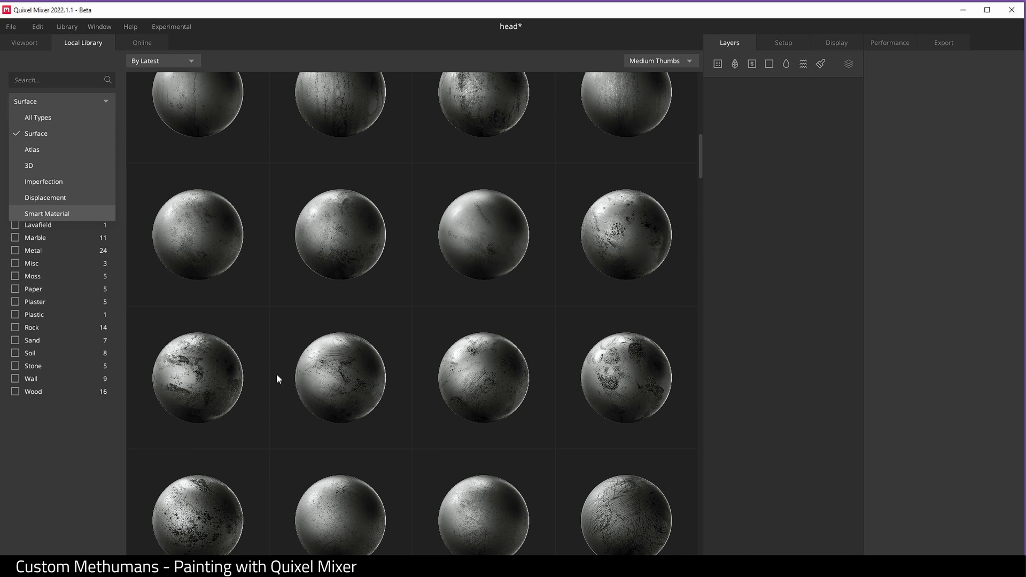
{"action": "scroll", "coordinate": [650, 316], "scroll_direction": "down", "scroll_amount": 5}
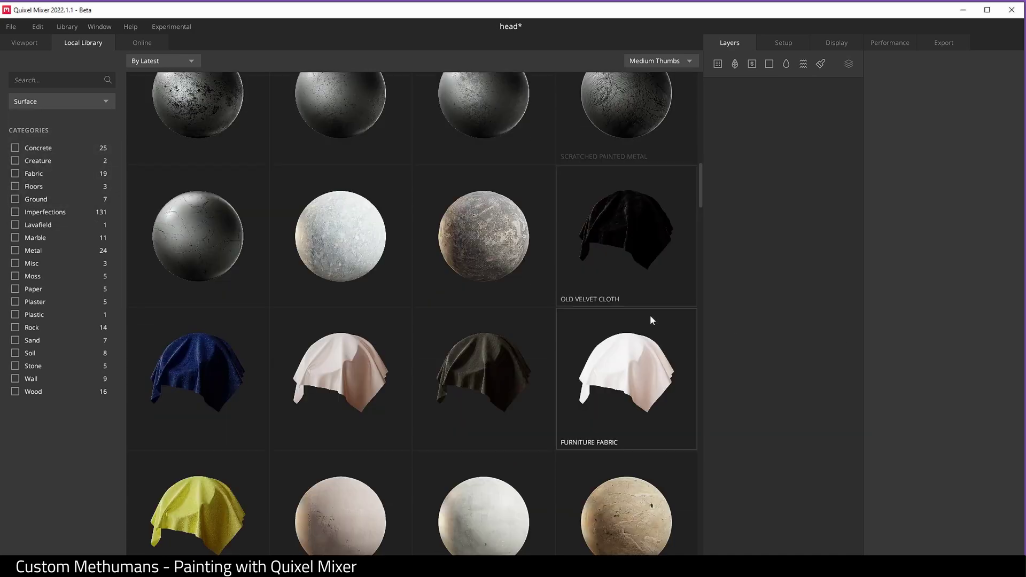
{"action": "scroll", "coordinate": [584, 321], "scroll_direction": "up", "scroll_amount": 3}
{"action": "left_click", "coordinate": [150, 61]}
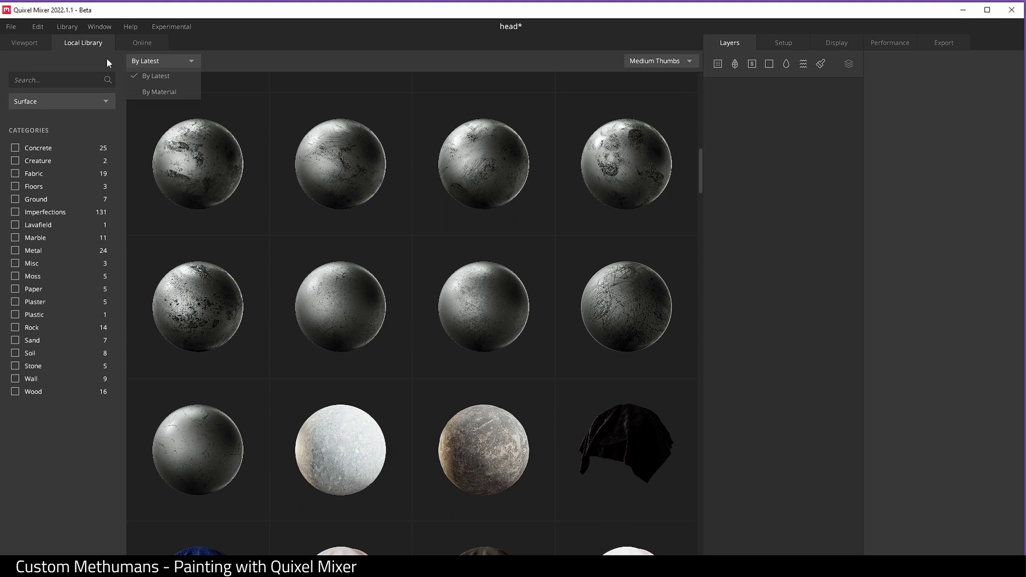
Browse the local Smart Materials, add Worn Painted Aluminium (Black) to the head, and download its missing assets
{"action": "left_click", "coordinate": [56, 98]}
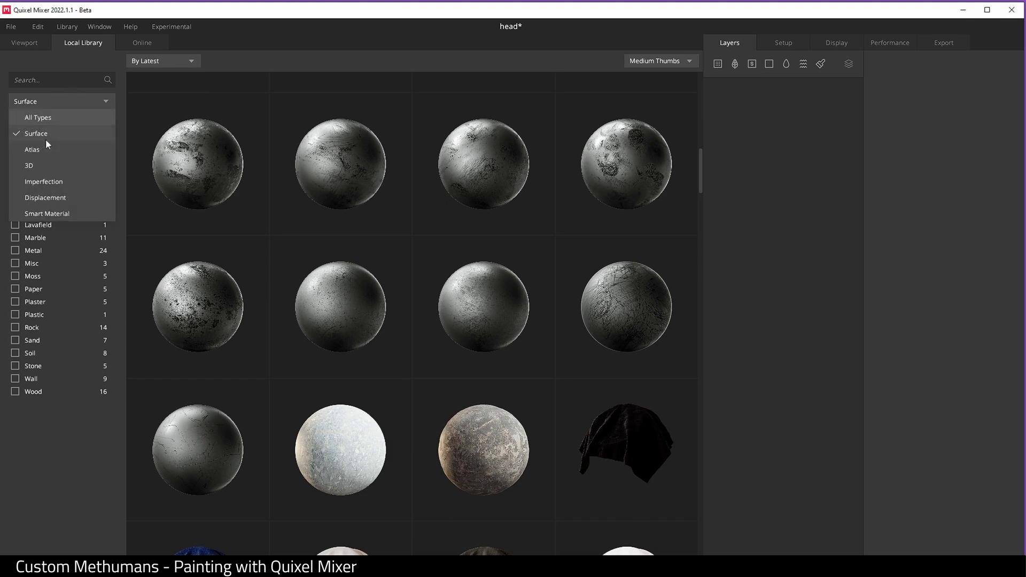
{"action": "left_click", "coordinate": [56, 214]}
{"action": "scroll", "coordinate": [425, 216], "scroll_direction": "down", "scroll_amount": 6}
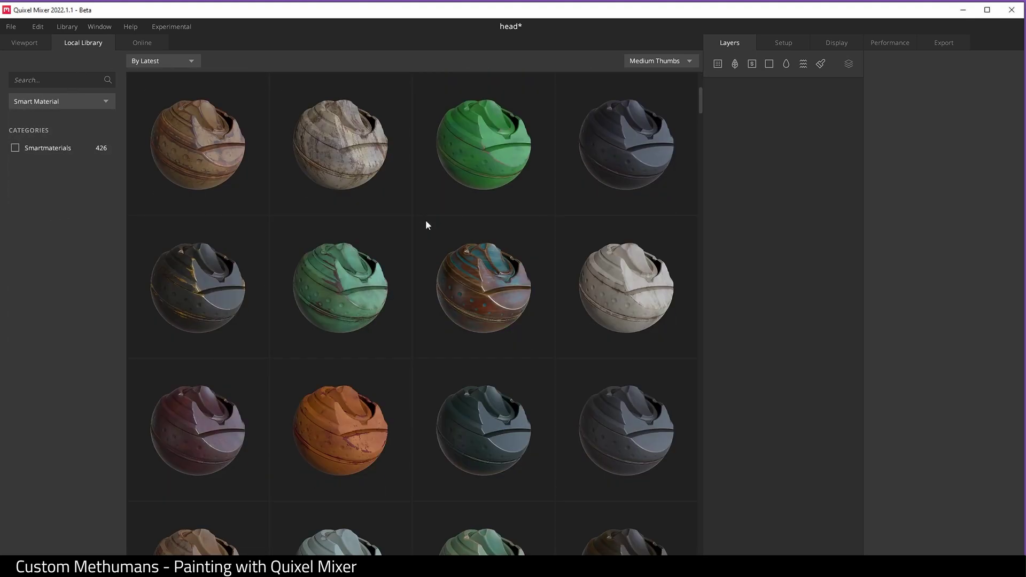
{"action": "scroll", "coordinate": [426, 220], "scroll_direction": "down", "scroll_amount": 7}
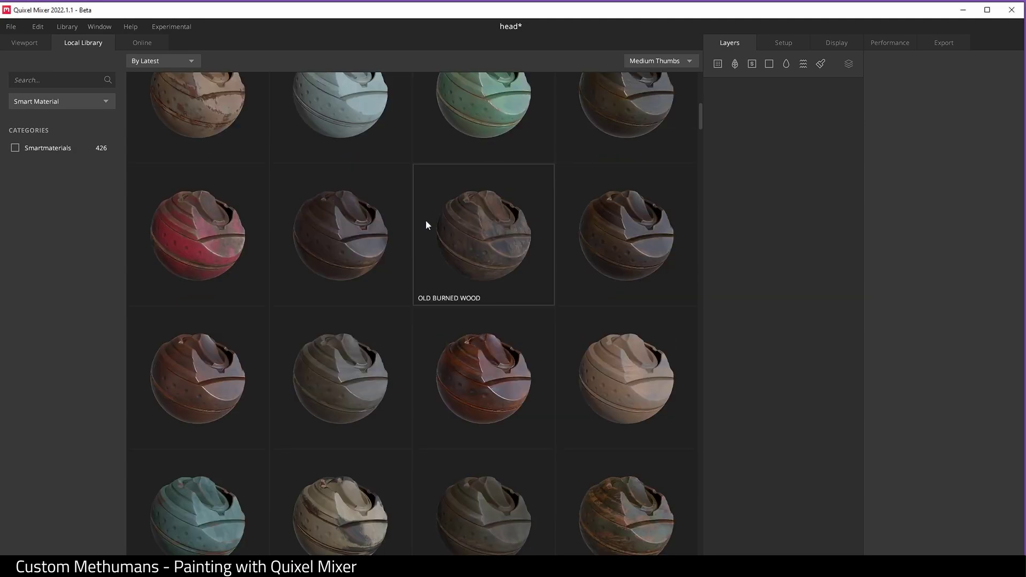
{"action": "scroll", "coordinate": [434, 239], "scroll_direction": "down", "scroll_amount": 8}
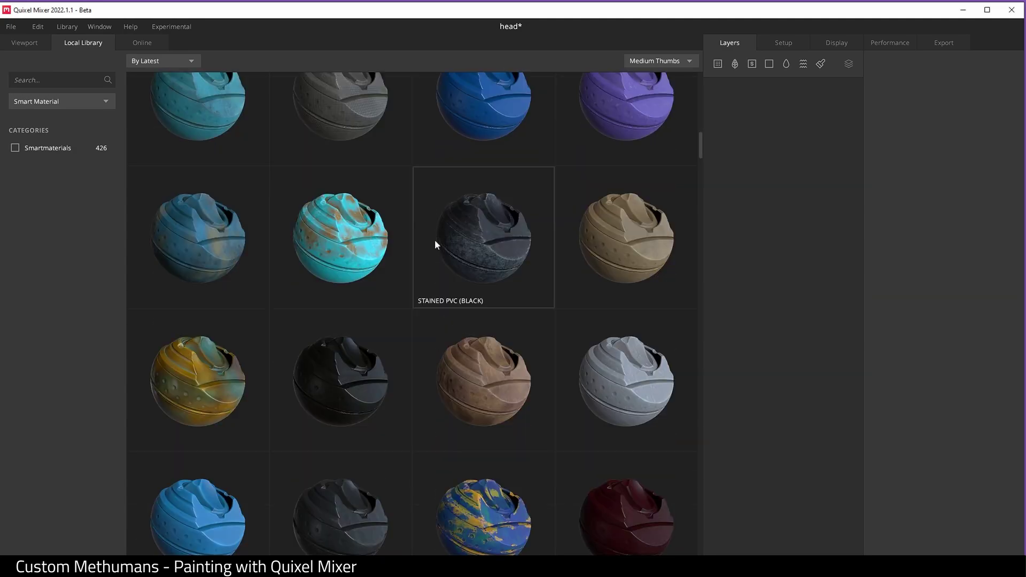
{"action": "scroll", "coordinate": [435, 240], "scroll_direction": "down", "scroll_amount": 10}
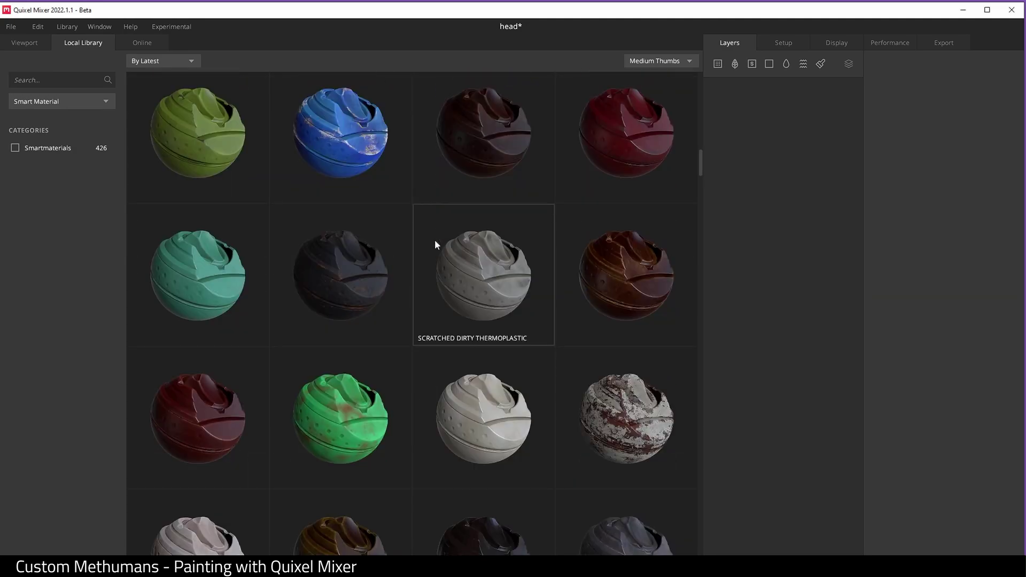
{"action": "scroll", "coordinate": [435, 240], "scroll_direction": "down", "scroll_amount": 5}
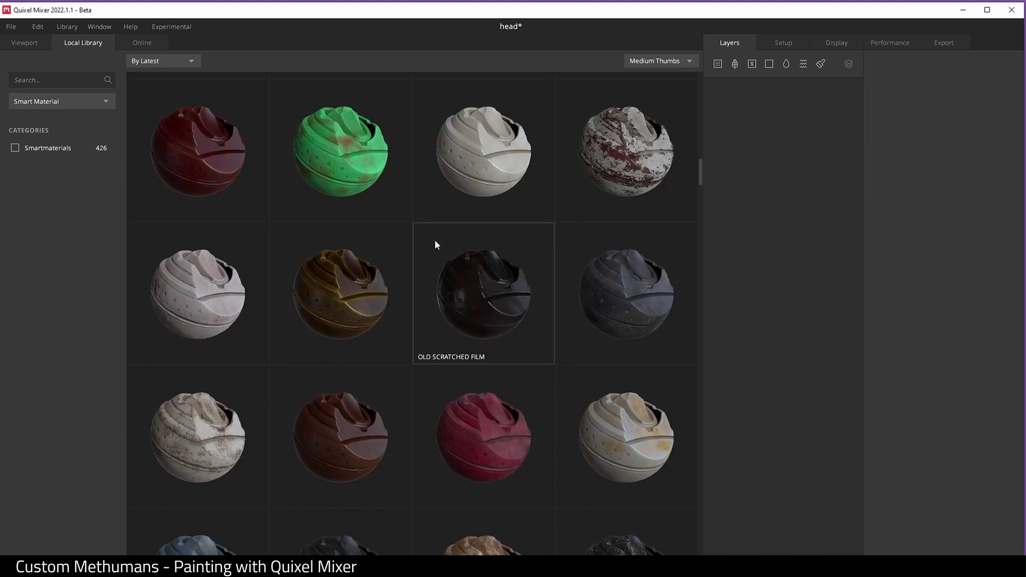
{"action": "scroll", "coordinate": [435, 240], "scroll_direction": "down", "scroll_amount": 8}
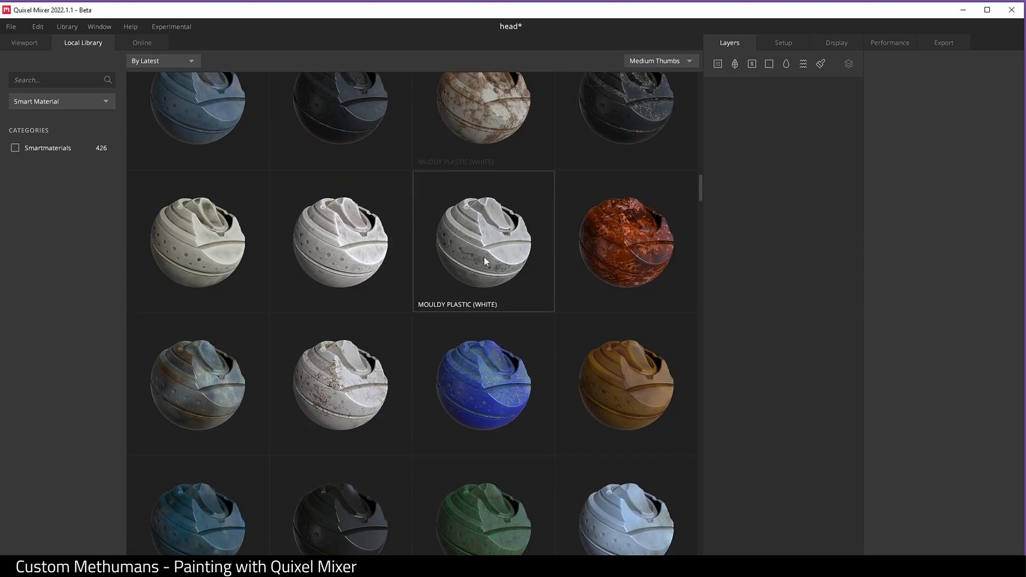
{"action": "scroll", "coordinate": [483, 257], "scroll_direction": "down", "scroll_amount": 3}
{"action": "scroll", "coordinate": [398, 203], "scroll_direction": "down", "scroll_amount": 4}
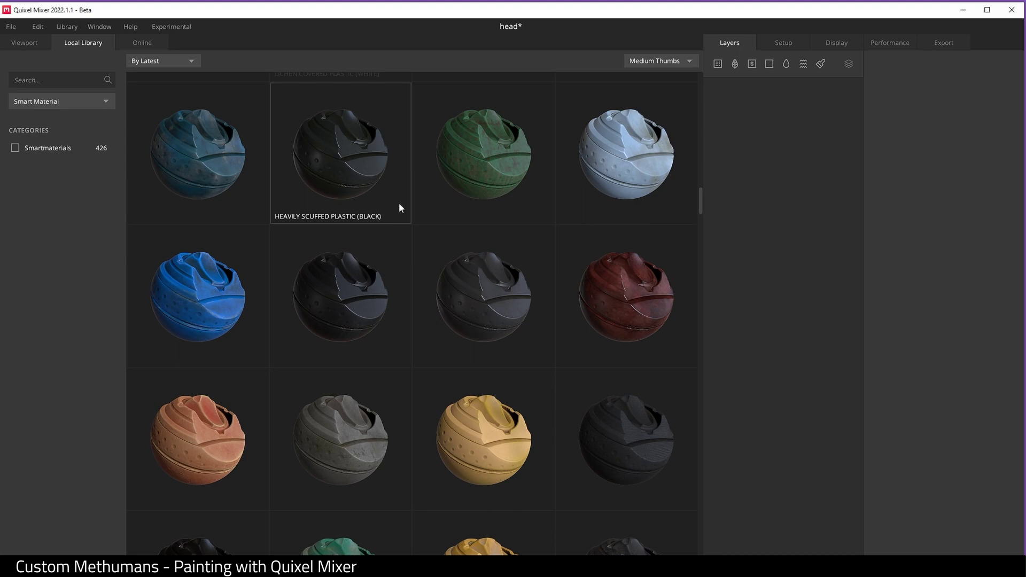
{"action": "scroll", "coordinate": [398, 203], "scroll_direction": "down", "scroll_amount": 14}
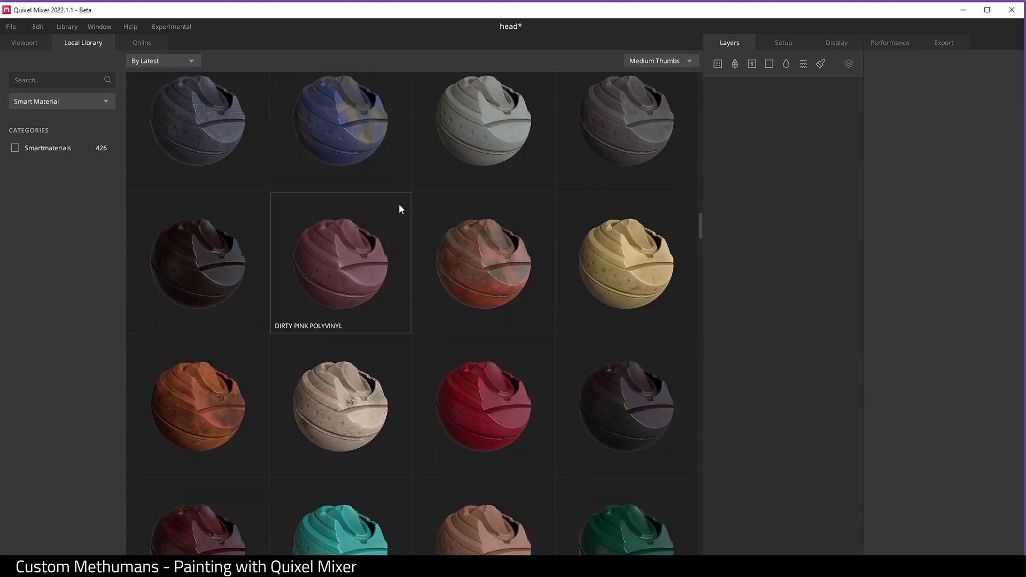
{"action": "scroll", "coordinate": [399, 209], "scroll_direction": "down", "scroll_amount": 2}
{"action": "scroll", "coordinate": [501, 198], "scroll_direction": "down", "scroll_amount": 7}
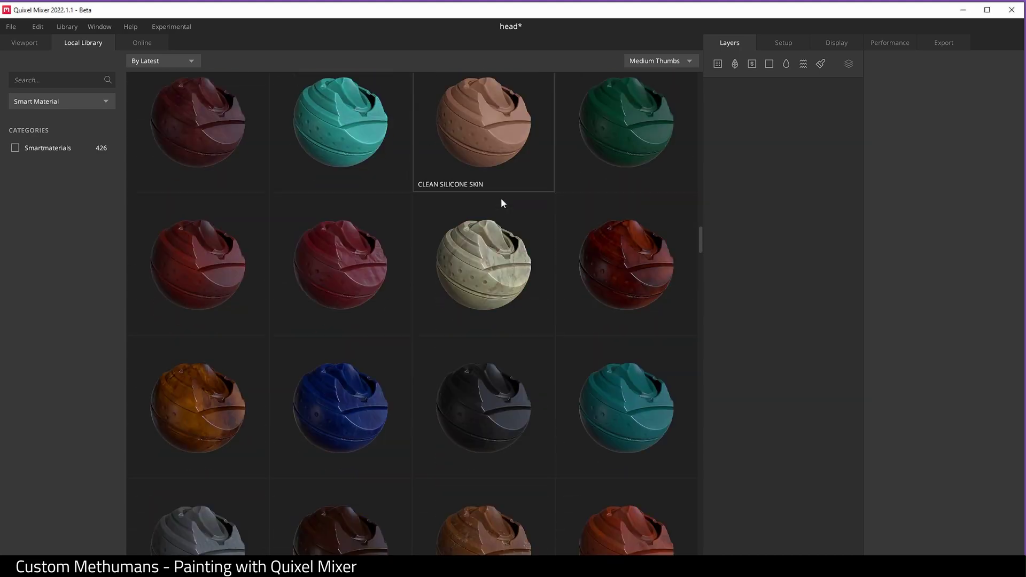
{"action": "scroll", "coordinate": [502, 203], "scroll_direction": "down", "scroll_amount": 10}
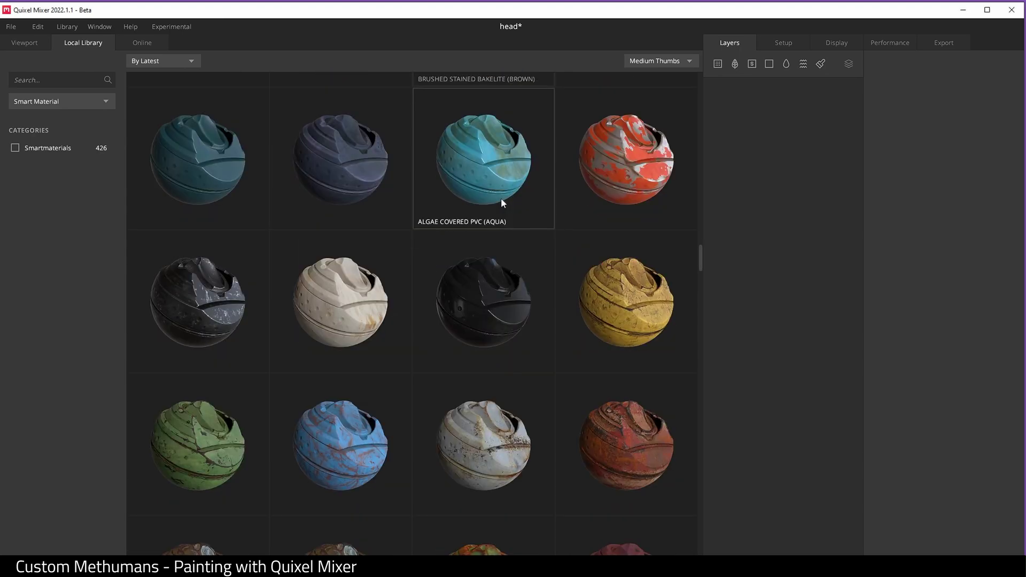
{"action": "scroll", "coordinate": [501, 199], "scroll_direction": "down", "scroll_amount": 1}
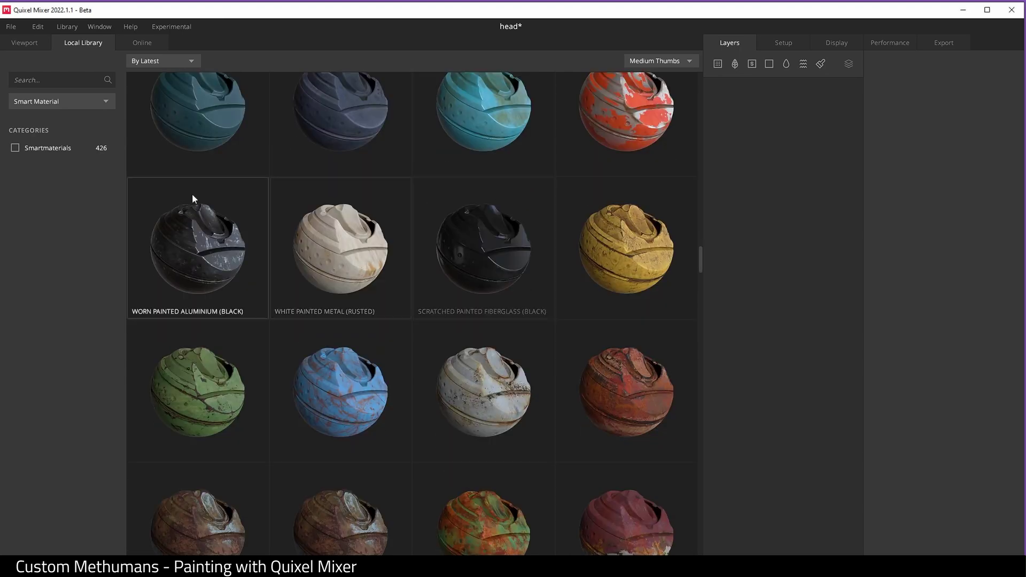
{"action": "double_click", "coordinate": [235, 225]}
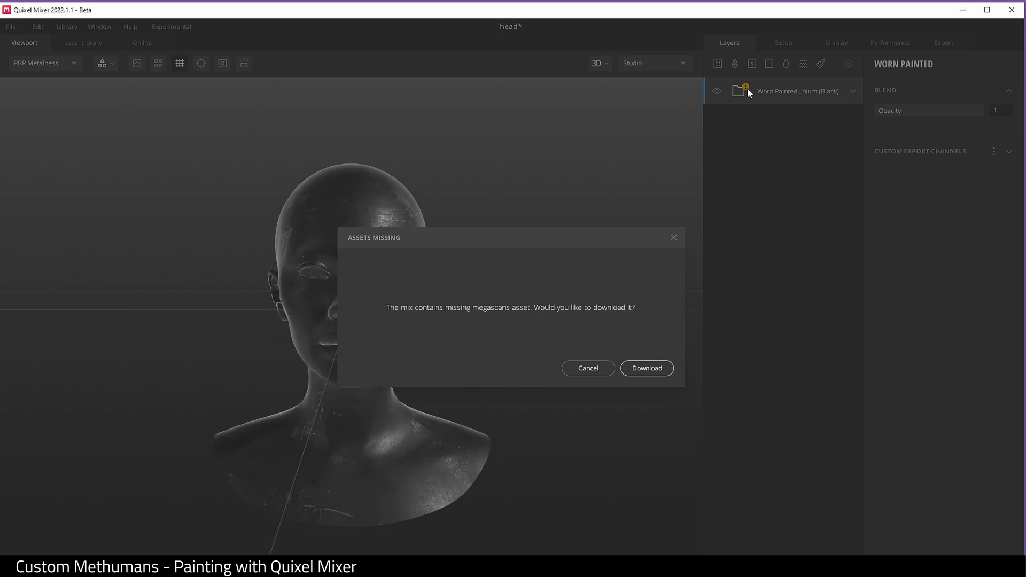
{"action": "left_click", "coordinate": [650, 370]}
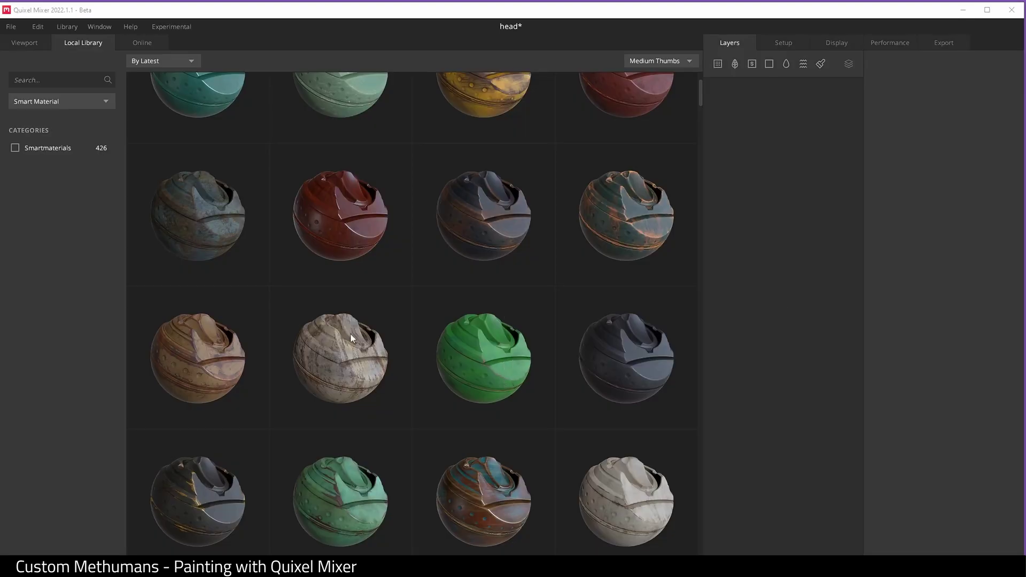
Search the smart materials for "rust", add Rusted Blue Steel to the head, and download its missing assets
{"action": "left_click", "coordinate": [514, 489]}
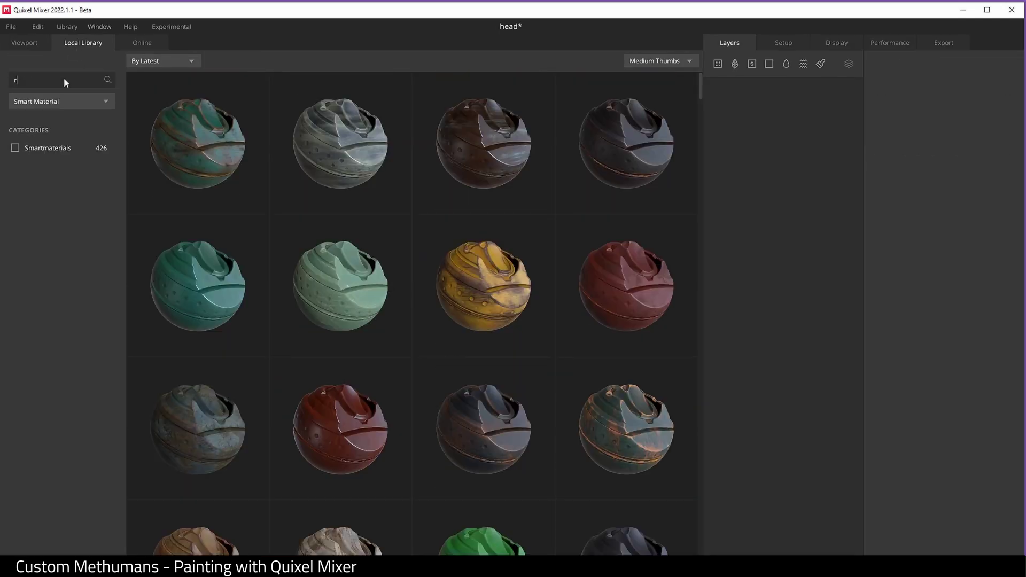
{"action": "type", "text": "rust"}
{"action": "left_click", "coordinate": [499, 272]}
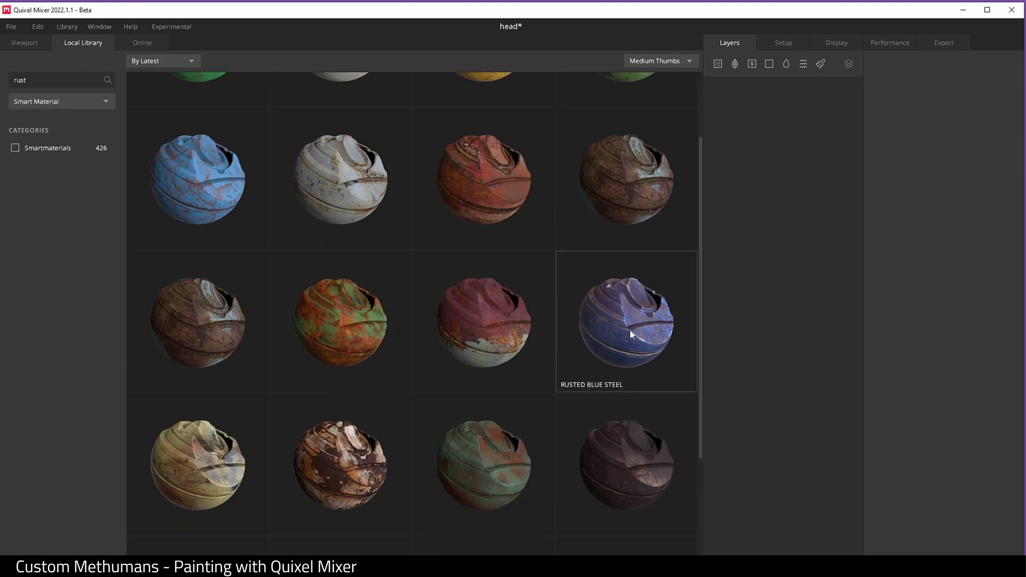
{"action": "left_click", "coordinate": [630, 329]}
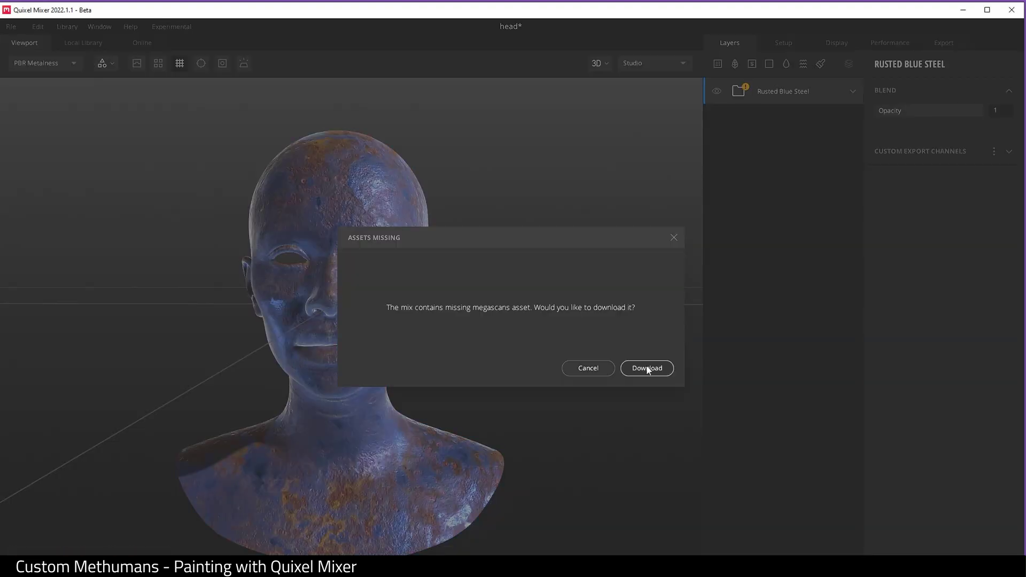
{"action": "left_click", "coordinate": [647, 364]}
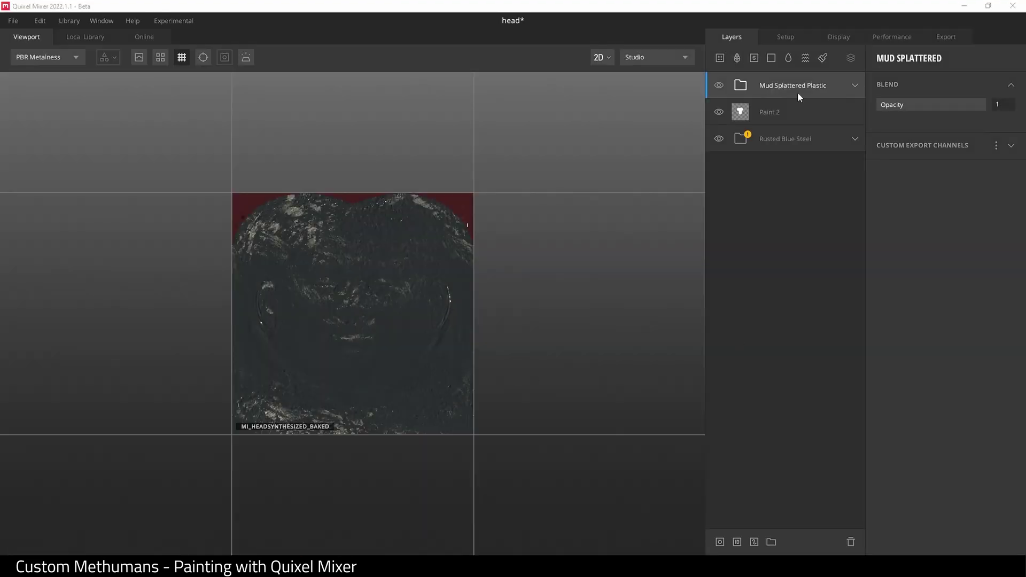
Add a paint mask to the Mud Splattered Plastic layer and choose a soft brush preset for it
{"action": "left_click", "coordinate": [754, 542]}
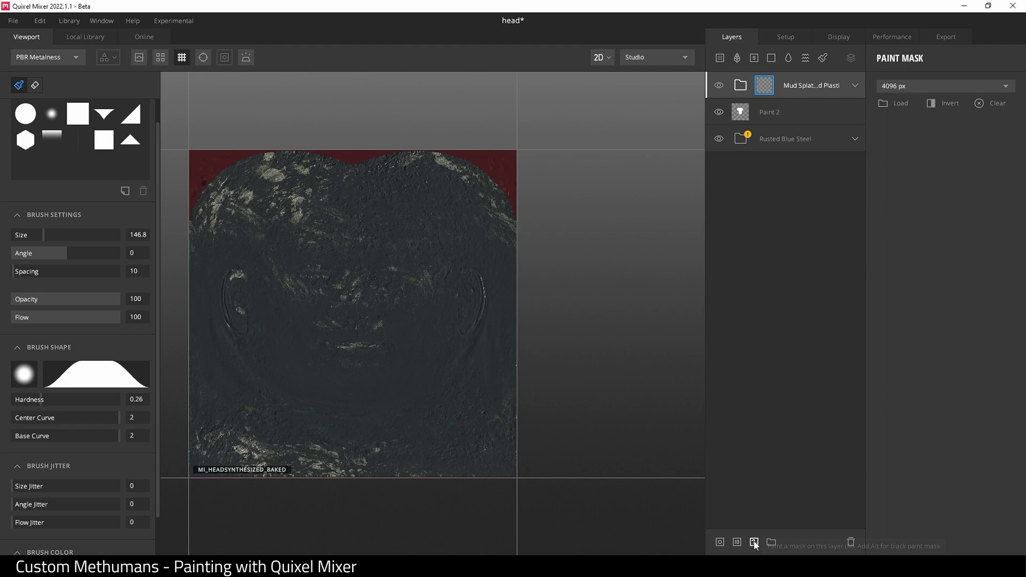
{"action": "left_click", "coordinate": [51, 133]}
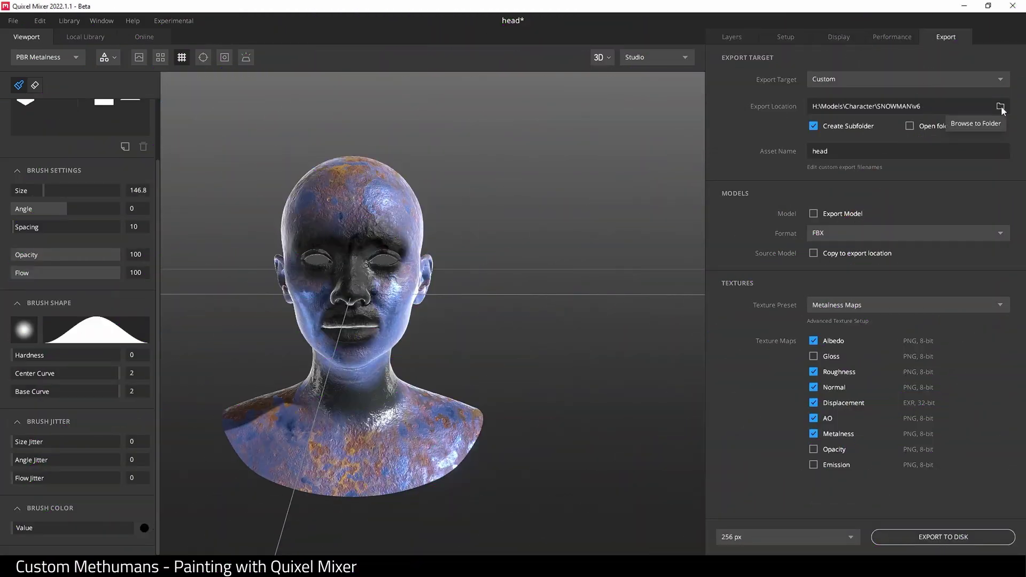
Browse for a new export location and open the folder J:\Projects\PaintMetahuman\Source\textures
{"action": "left_click", "coordinate": [1000, 107]}
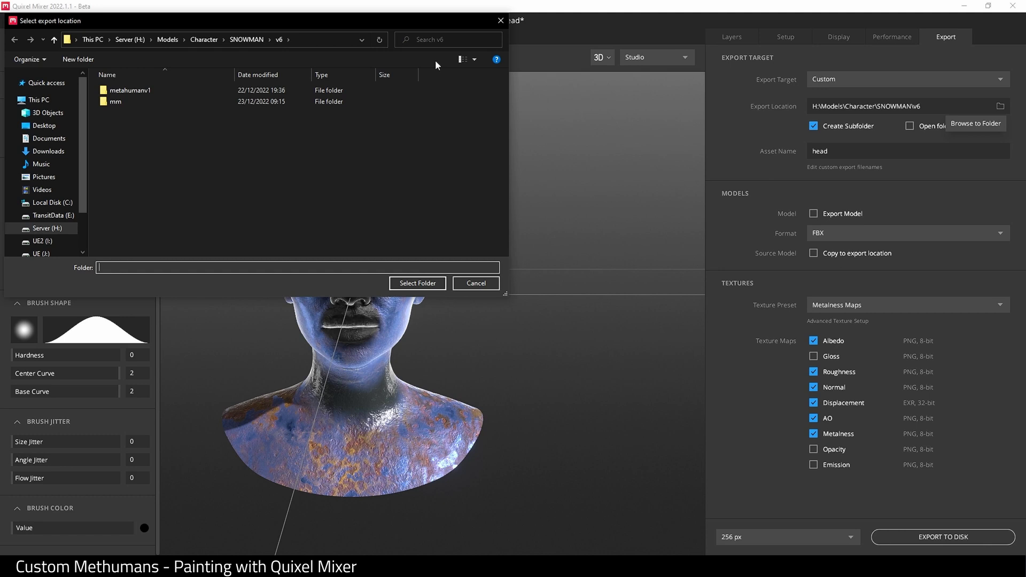
{"action": "left_click", "coordinate": [305, 42]}
{"action": "key", "text": "BackSpace"}
{"action": "type", "text": "J:\\Projects\\PaintMetahuman\\Source\\textures"}
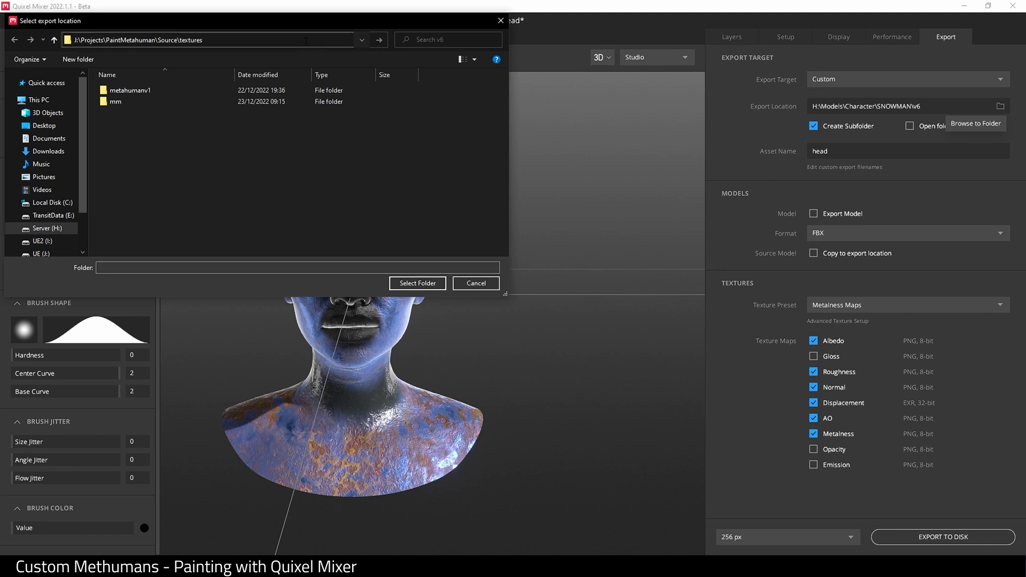
{"action": "key", "text": "Return"}
Create a folder named V2 inside the textures folder and select it as the export location
{"action": "right_click", "coordinate": [251, 137]}
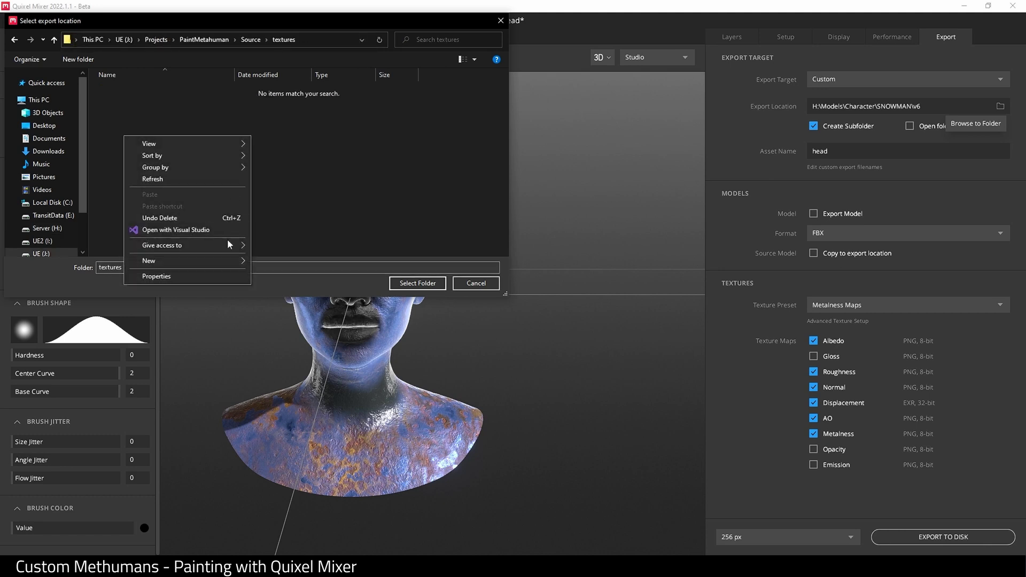
{"action": "left_click", "coordinate": [255, 262]}
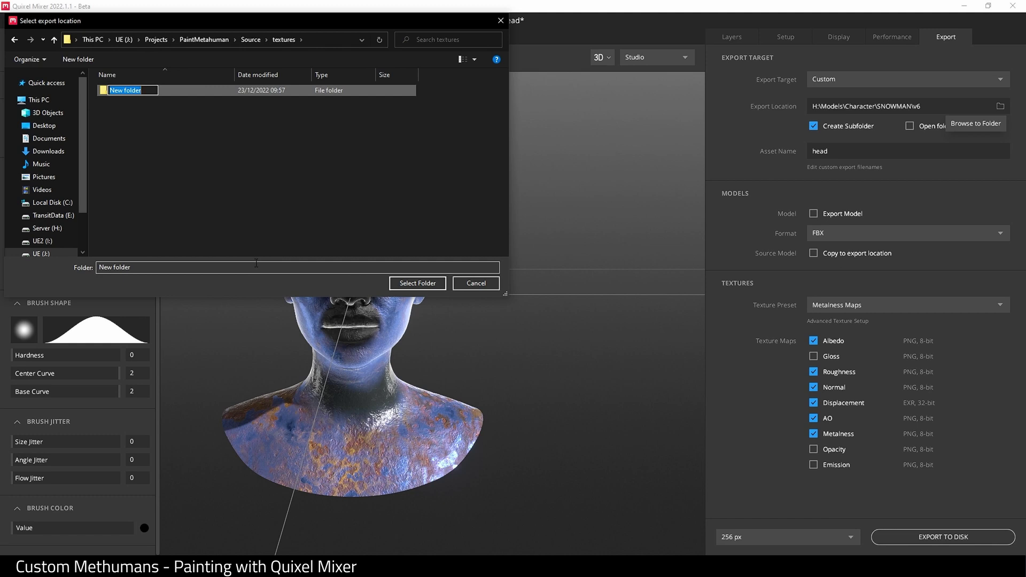
{"action": "type", "text": "V2"}
{"action": "key", "text": "Return"}
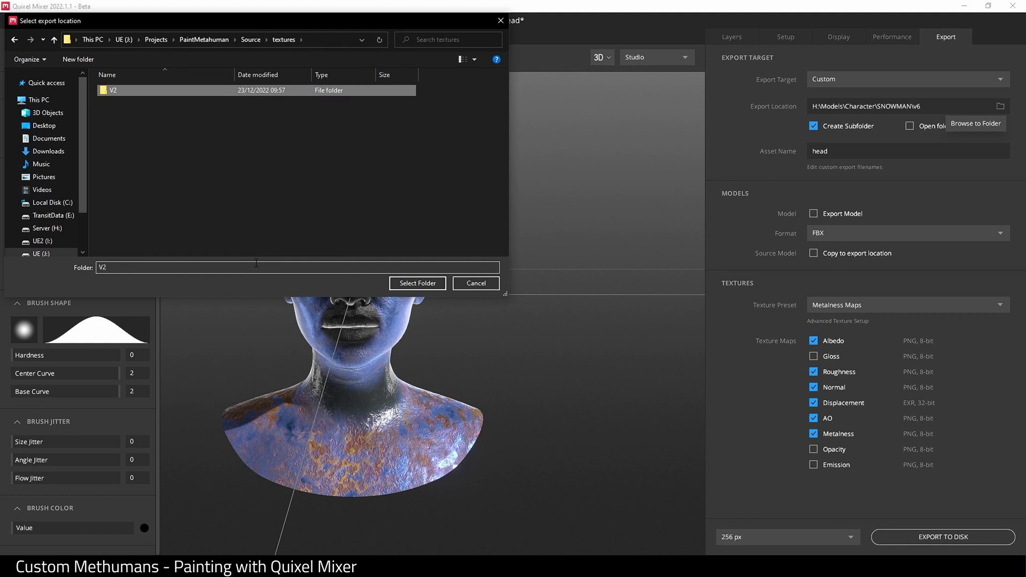
{"action": "double_click", "coordinate": [159, 88]}
{"action": "left_click", "coordinate": [425, 283]}
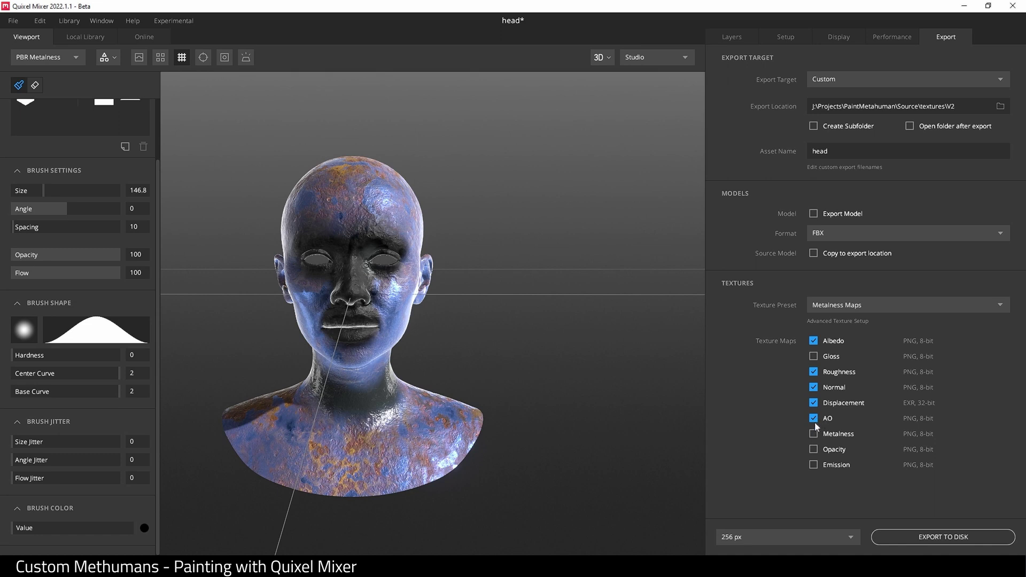
Exclude the AO and Displacement maps from the texture export and open the advanced texture setup
{"action": "left_click", "coordinate": [814, 417]}
{"action": "left_click", "coordinate": [813, 403]}
{"action": "left_click", "coordinate": [842, 321]}
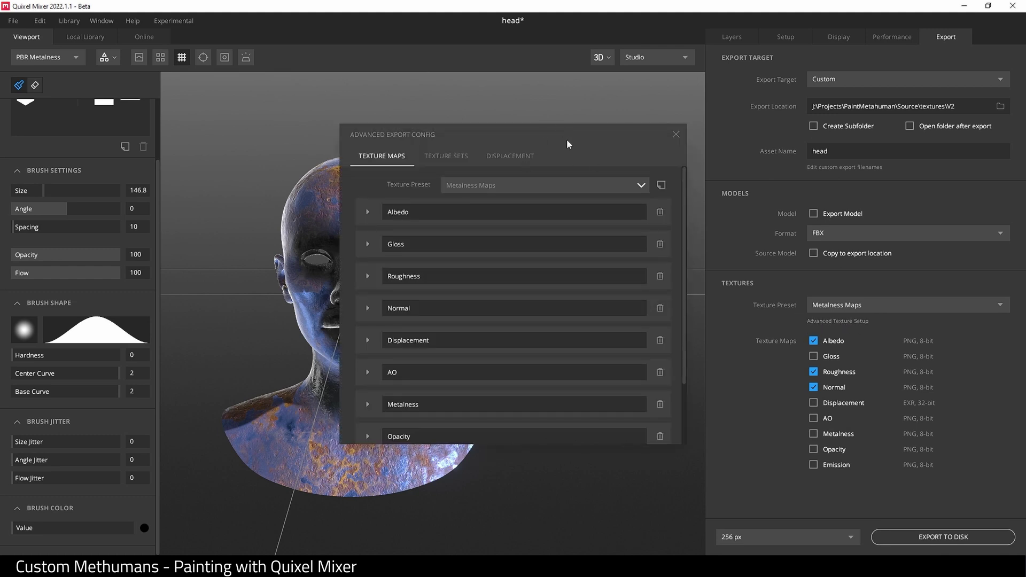
{"action": "left_click_drag", "start_coordinate": [567, 144], "coordinate": [487, 121]}
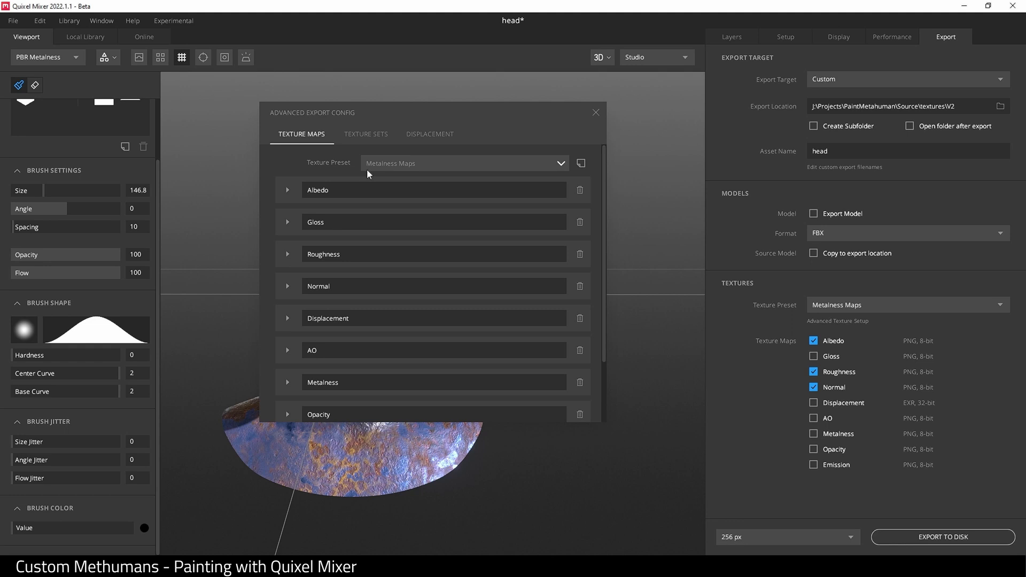
Set the export format of the Albedo and Roughness texture maps to TGA
{"action": "left_click", "coordinate": [288, 191]}
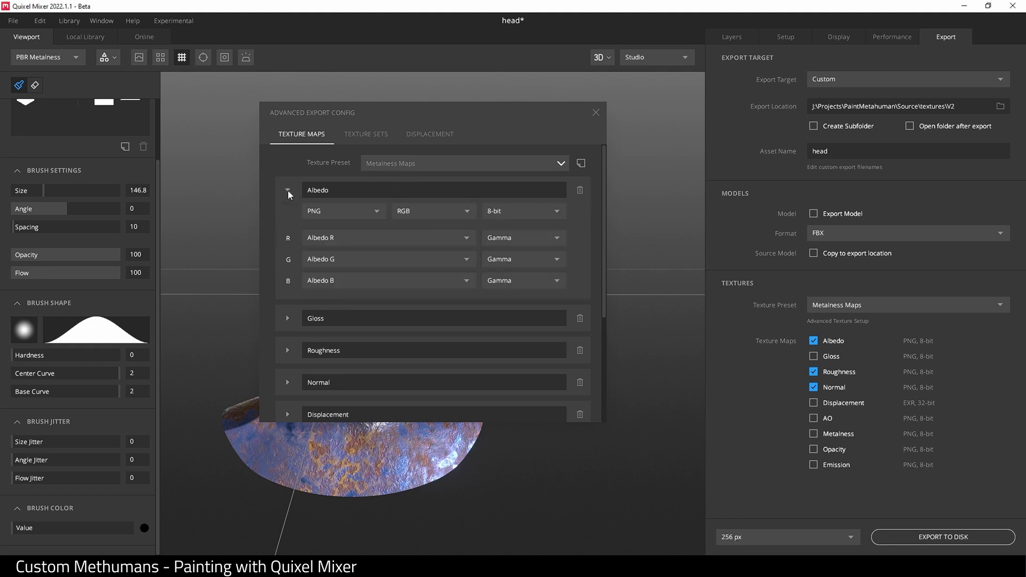
{"action": "left_click", "coordinate": [320, 211]}
{"action": "left_click", "coordinate": [323, 238]}
{"action": "left_click", "coordinate": [288, 190]}
{"action": "left_click", "coordinate": [287, 254]}
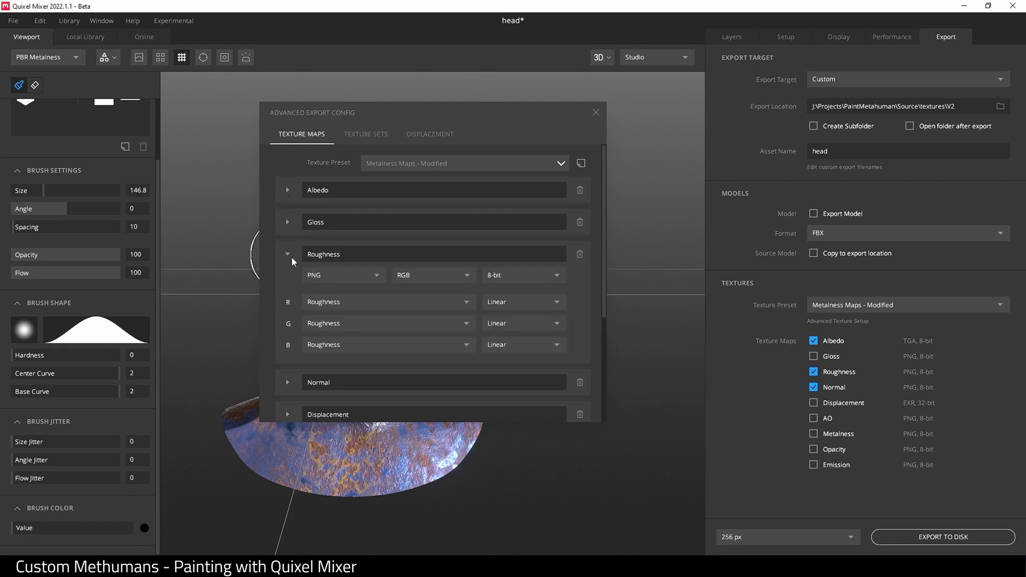
{"action": "left_click", "coordinate": [329, 277]}
{"action": "left_click", "coordinate": [324, 301]}
Change the Roughness map's green and blue channels to a constant Value of 0
{"action": "left_click", "coordinate": [463, 325]}
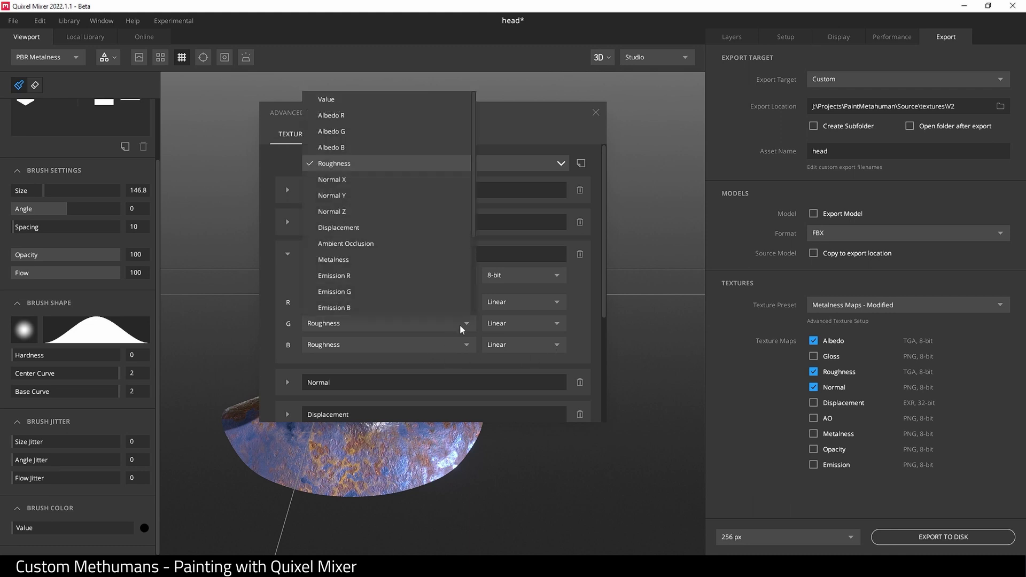
{"action": "left_click", "coordinate": [336, 101]}
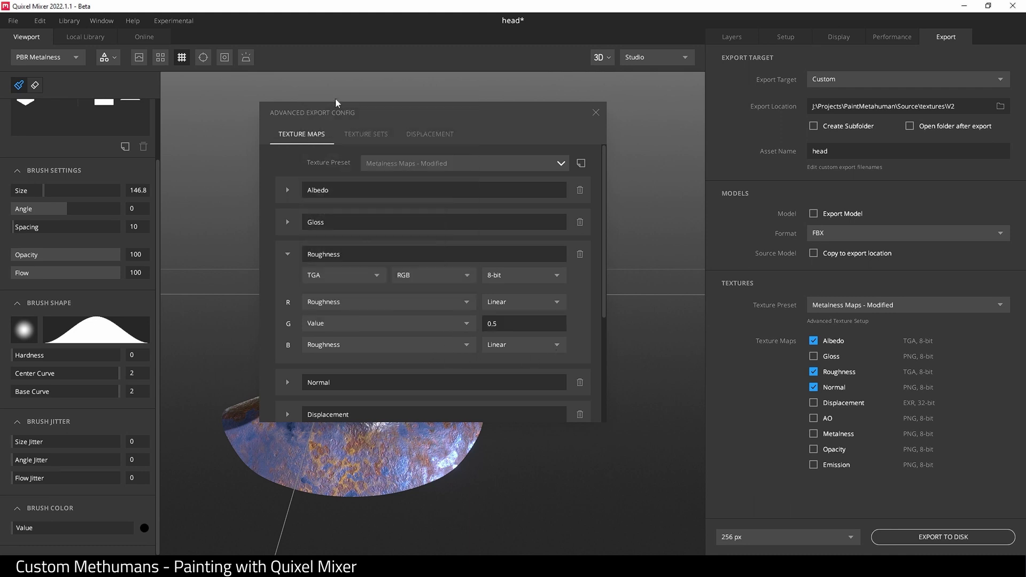
{"action": "left_click", "coordinate": [375, 345]}
{"action": "left_click", "coordinate": [323, 121]}
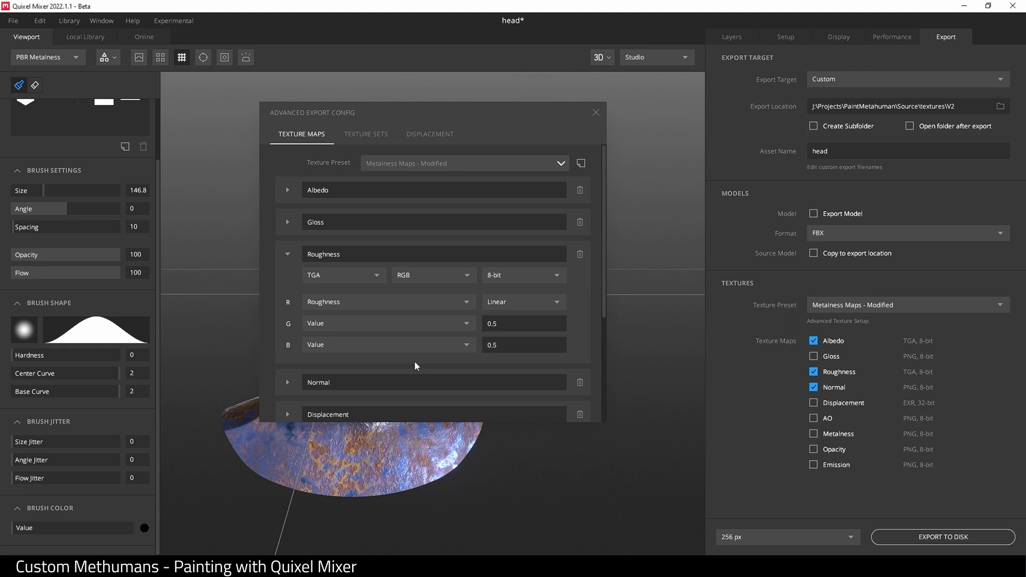
{"action": "left_click", "coordinate": [505, 325]}
{"action": "type", "text": "0"}
{"action": "left_click", "coordinate": [489, 345]}
{"action": "type", "text": "0"}
Set the export format of the Normal texture map to TGA
{"action": "left_click", "coordinate": [288, 255]}
{"action": "left_click", "coordinate": [288, 286]}
{"action": "left_click", "coordinate": [324, 308]}
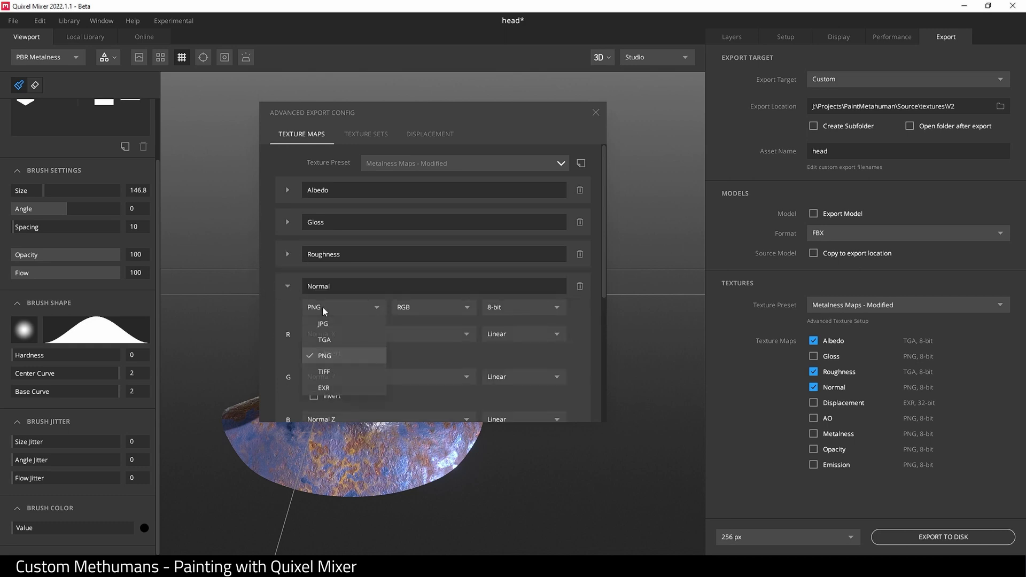
{"action": "left_click", "coordinate": [324, 341]}
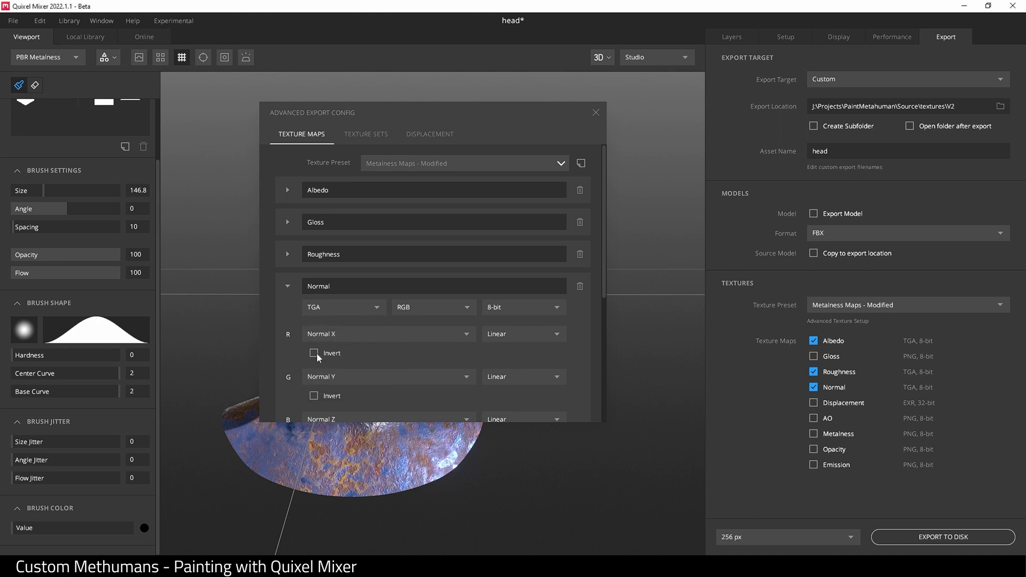
Save the modified texture map configuration as a new export preset named Metahuman Basic
{"action": "left_click", "coordinate": [581, 164]}
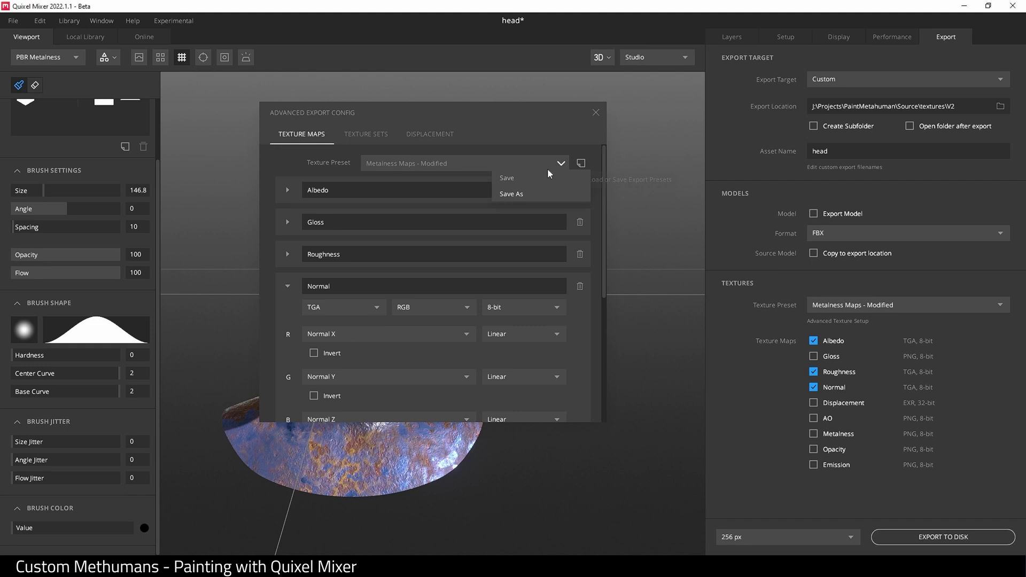
{"action": "left_click", "coordinate": [510, 194]}
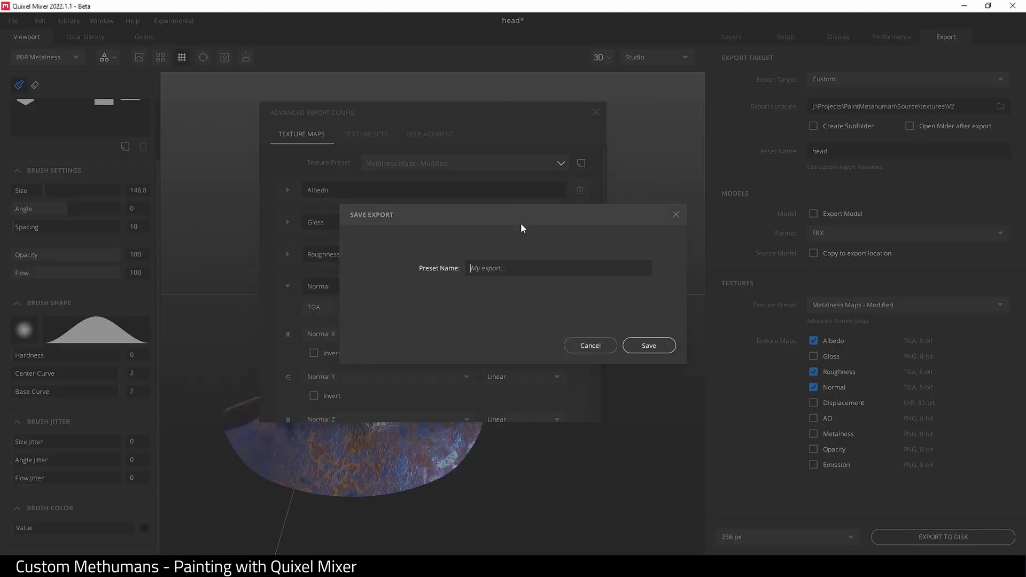
{"action": "type", "text": "Metahuman Basic"}
{"action": "left_click", "coordinate": [651, 348]}
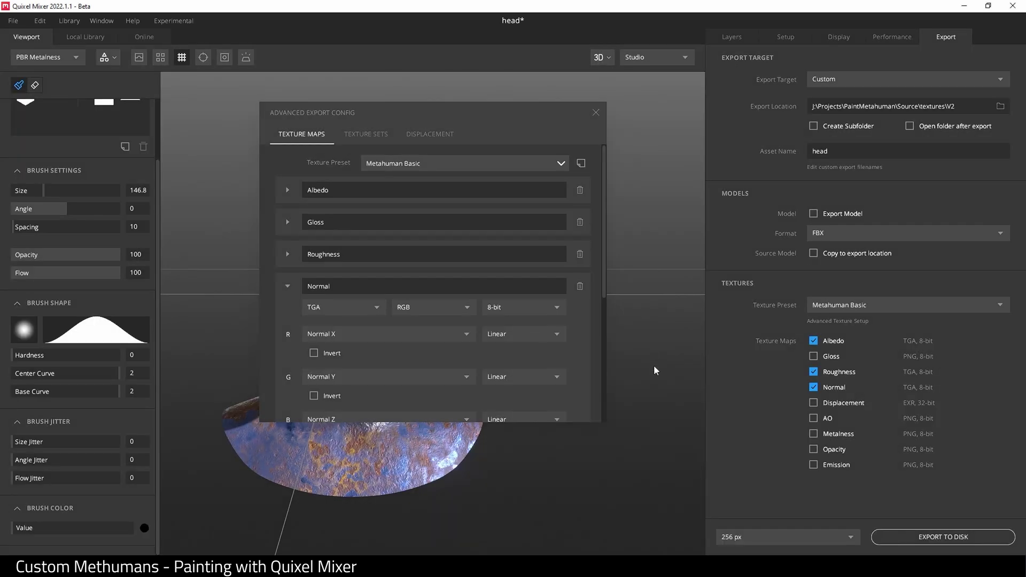
Close the advanced export configuration and export the textures to disk at 4096 px
{"action": "left_click", "coordinate": [596, 114]}
{"action": "left_click", "coordinate": [740, 537]}
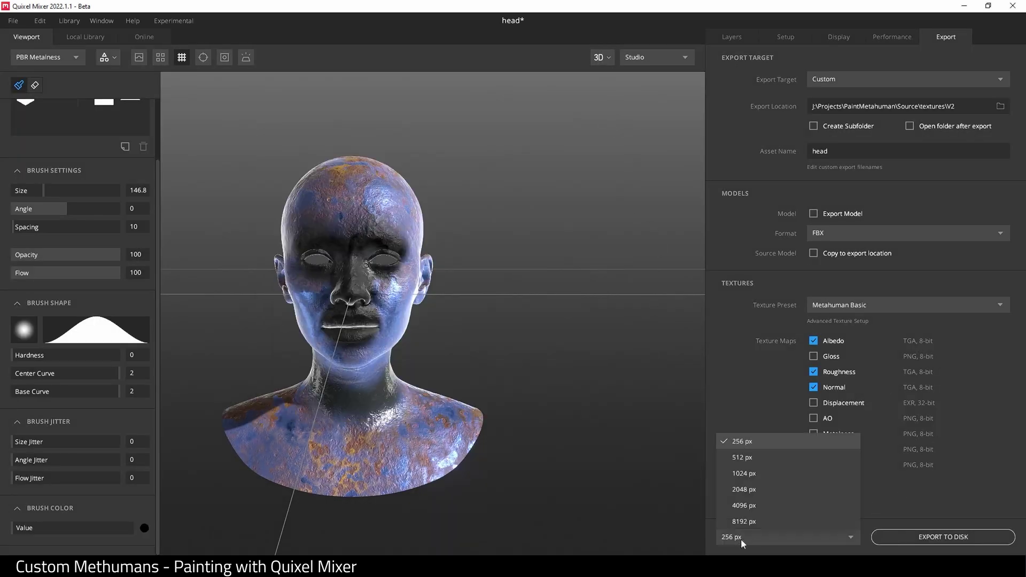
{"action": "left_click", "coordinate": [753, 512]}
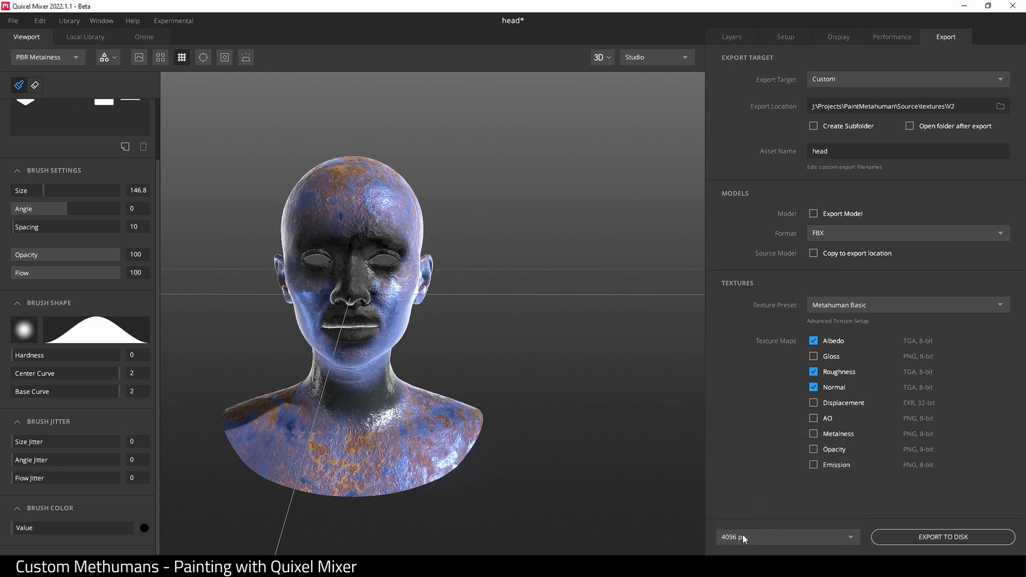
{"action": "left_click", "coordinate": [914, 538]}
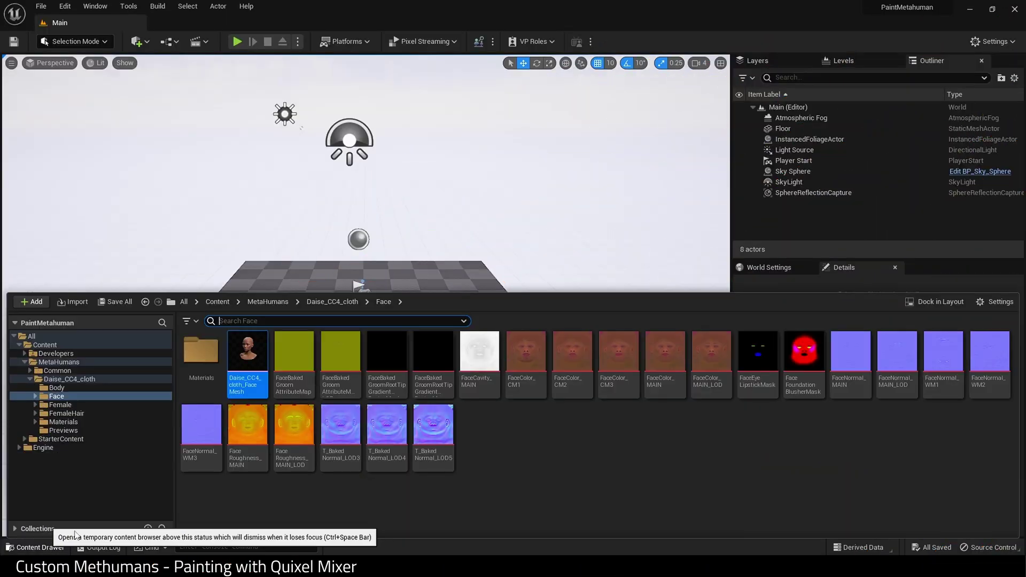
In Unreal Editor, create a folder named v2 inside the MetaHuman's Face folder and open it
{"action": "right_click", "coordinate": [572, 483]}
{"action": "left_click", "coordinate": [585, 103]}
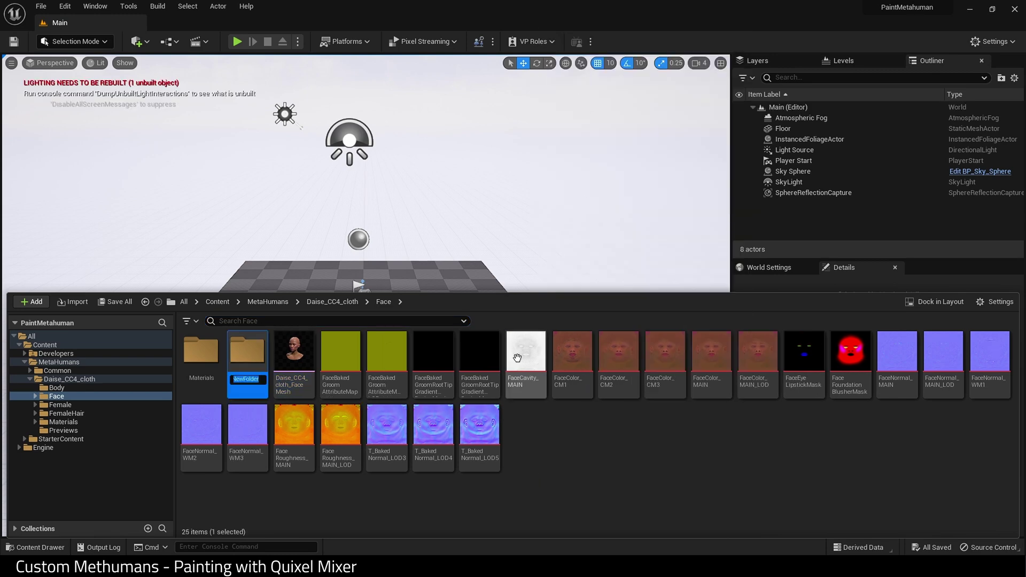
{"action": "key", "text": "BackSpace"}
{"action": "type", "text": "V"}
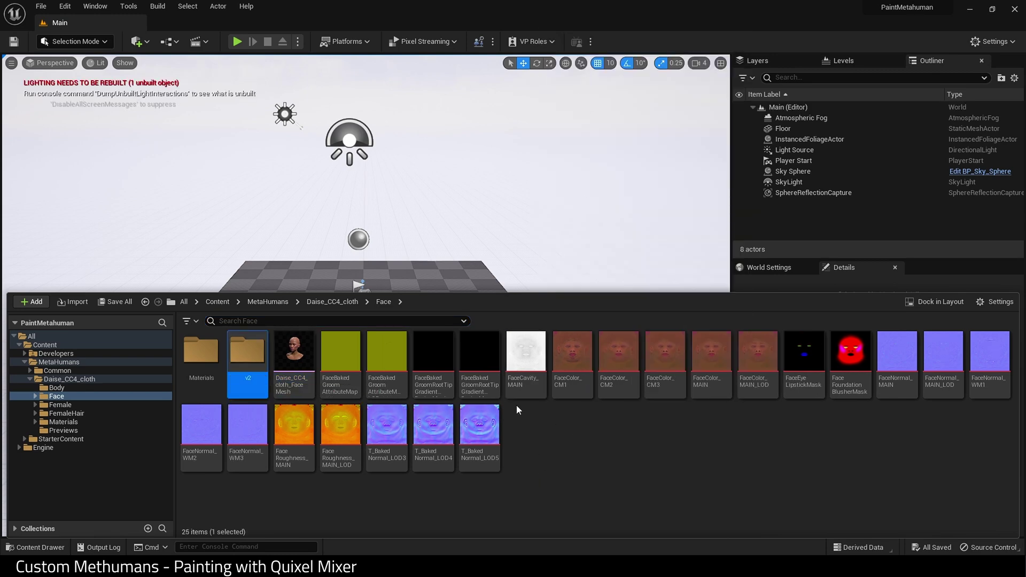
{"action": "double_click", "coordinate": [245, 369]}
Import head_Albedo.tga, head_Normal.tga and head_Roughness.tga from the project's Source\textures\V2 folder into the v2 content folder
{"action": "right_click", "coordinate": [242, 370]}
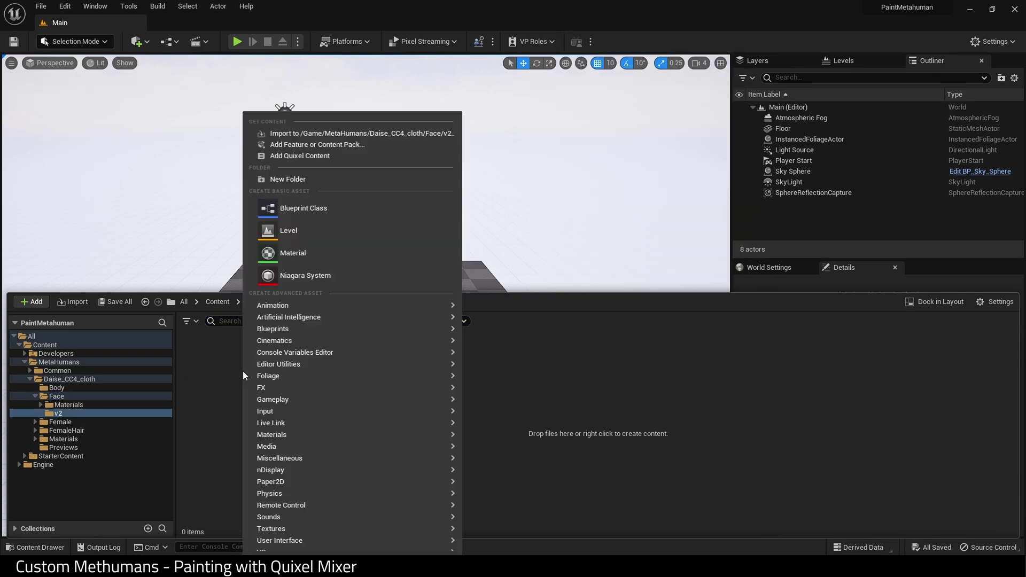
{"action": "left_click", "coordinate": [293, 133]}
{"action": "left_click", "coordinate": [203, 27]}
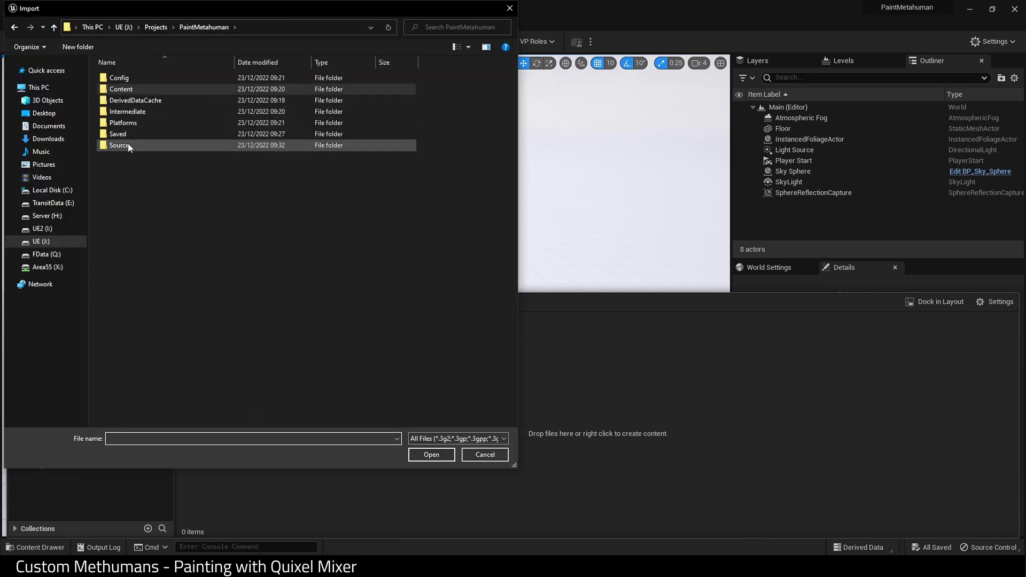
{"action": "double_click", "coordinate": [127, 144]}
{"action": "double_click", "coordinate": [135, 78]}
{"action": "double_click", "coordinate": [133, 78]}
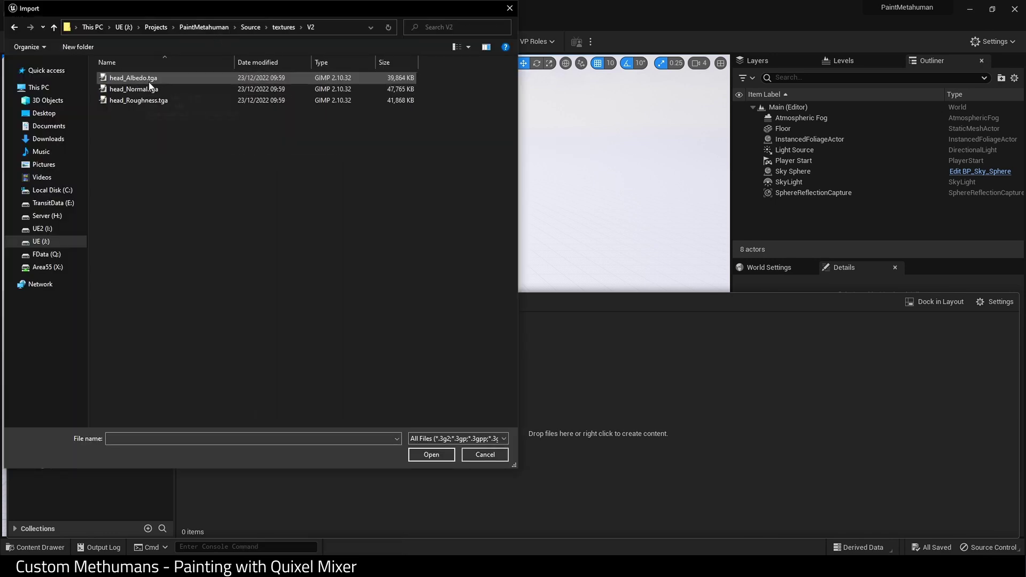
{"action": "left_click", "coordinate": [150, 78]}
{"action": "left_click", "coordinate": [154, 88], "text": "ctrl"}
{"action": "left_click", "coordinate": [153, 100], "text": "ctrl"}
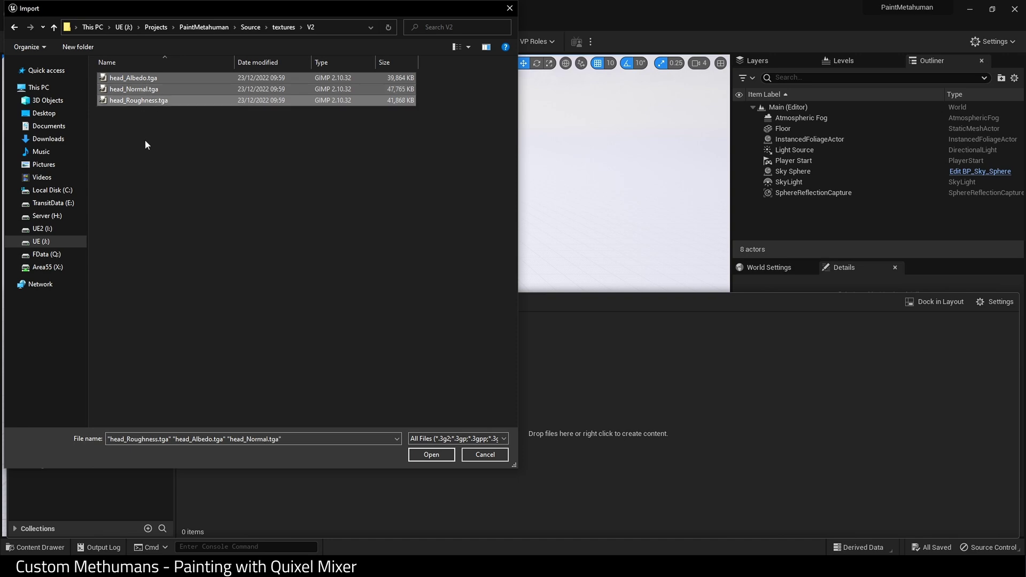
{"action": "left_click", "coordinate": [433, 454]}
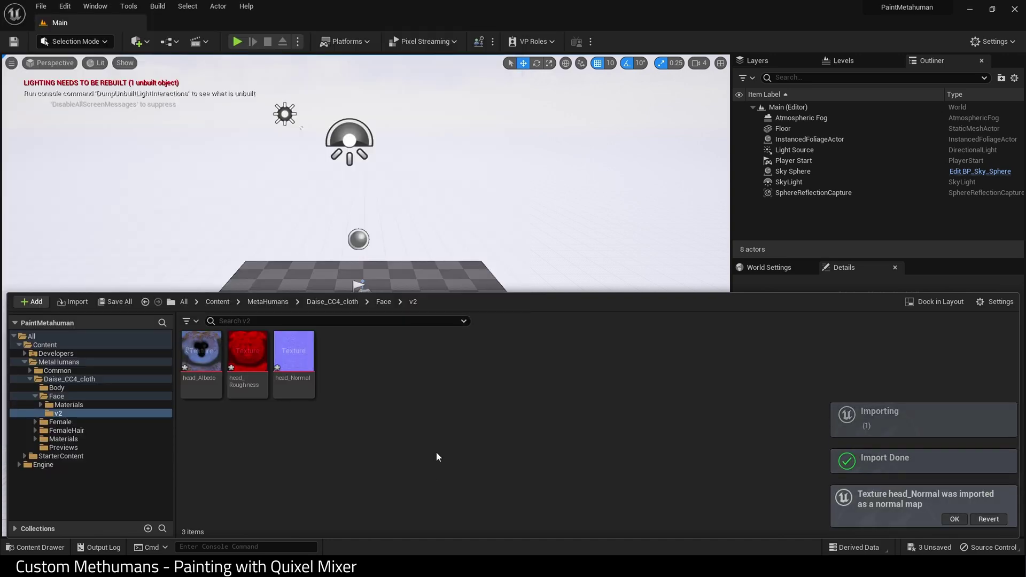
Inspect the imported head_Albedo and head_Normal textures, closing each one after viewing
{"action": "double_click", "coordinate": [207, 357]}
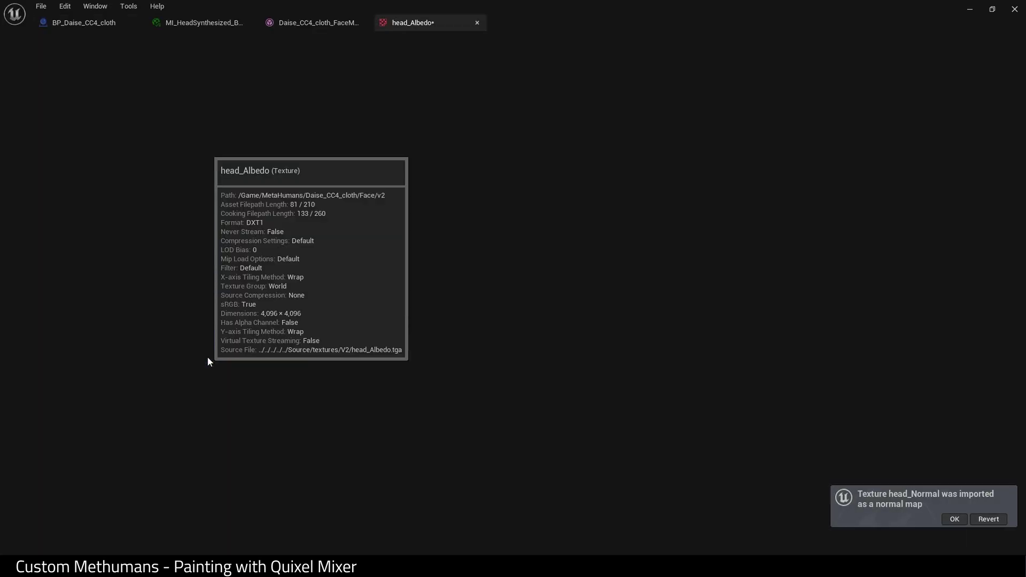
{"action": "left_click", "coordinate": [477, 23]}
{"action": "left_click", "coordinate": [34, 547]}
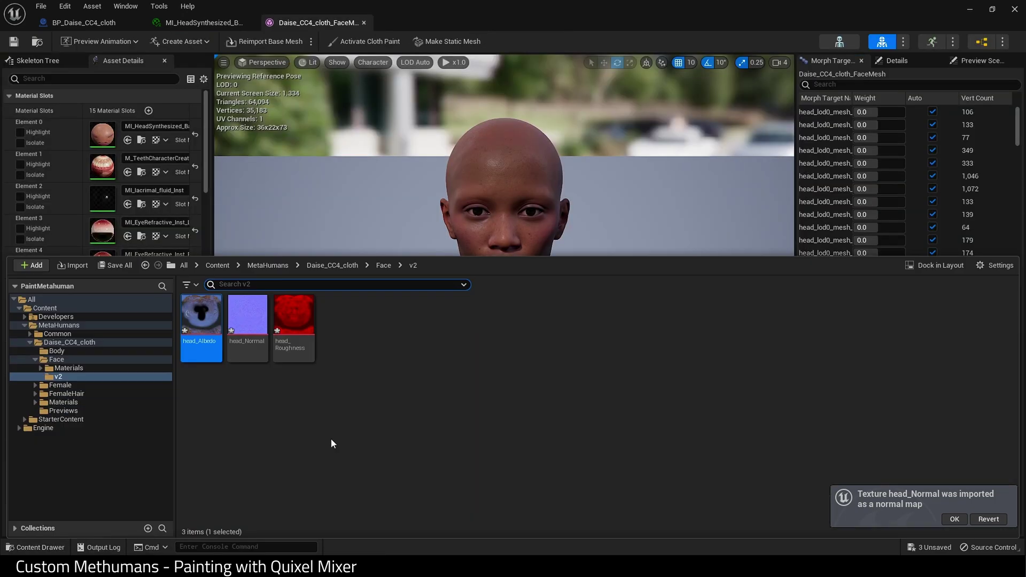
{"action": "double_click", "coordinate": [260, 324]}
{"action": "left_click", "coordinate": [477, 22]}
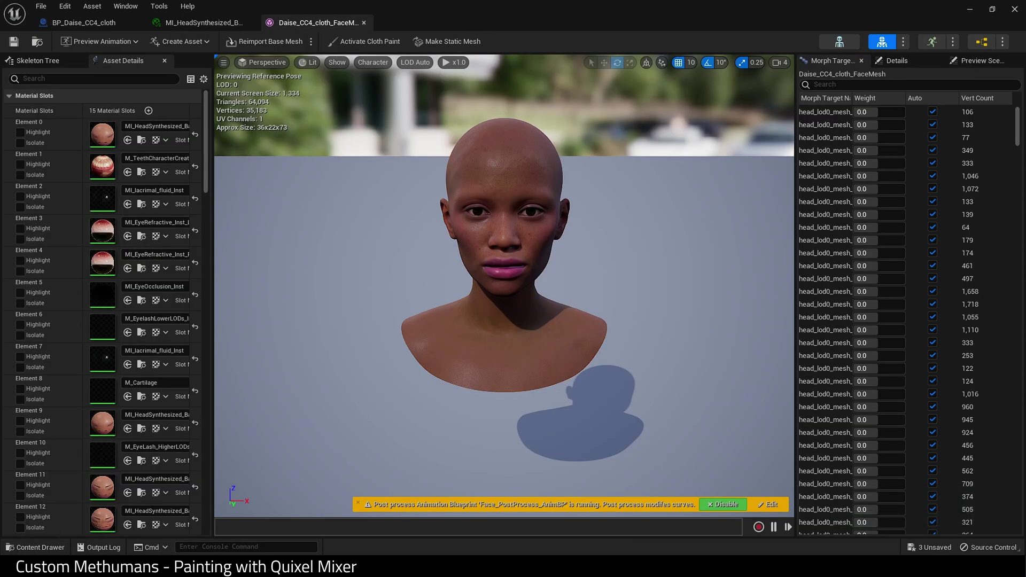
Open the head_Roughness texture and examine its red, green and blue channels separately
{"action": "left_click", "coordinate": [35, 548]}
{"action": "double_click", "coordinate": [294, 321]}
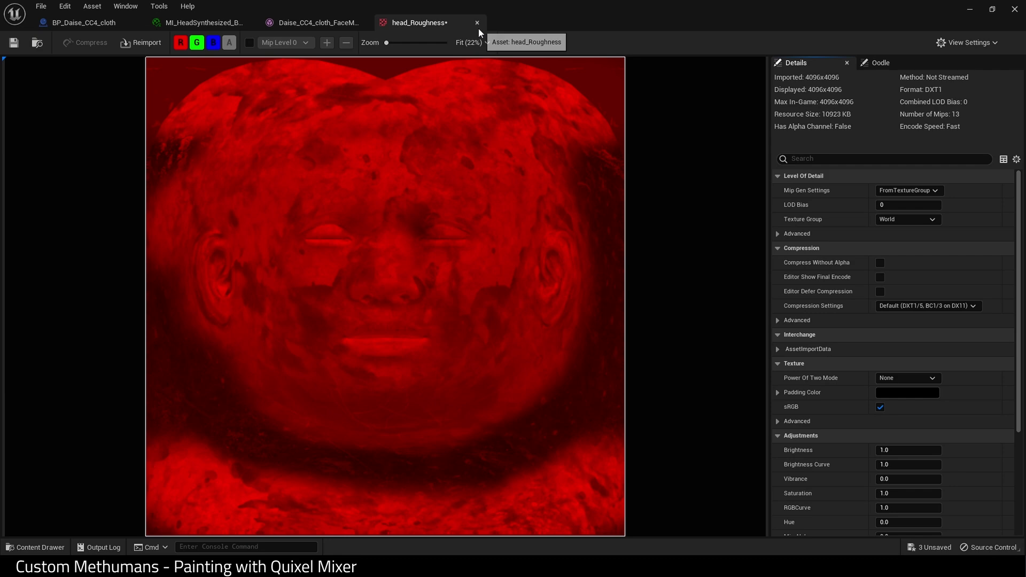
{"action": "left_click", "coordinate": [183, 44]}
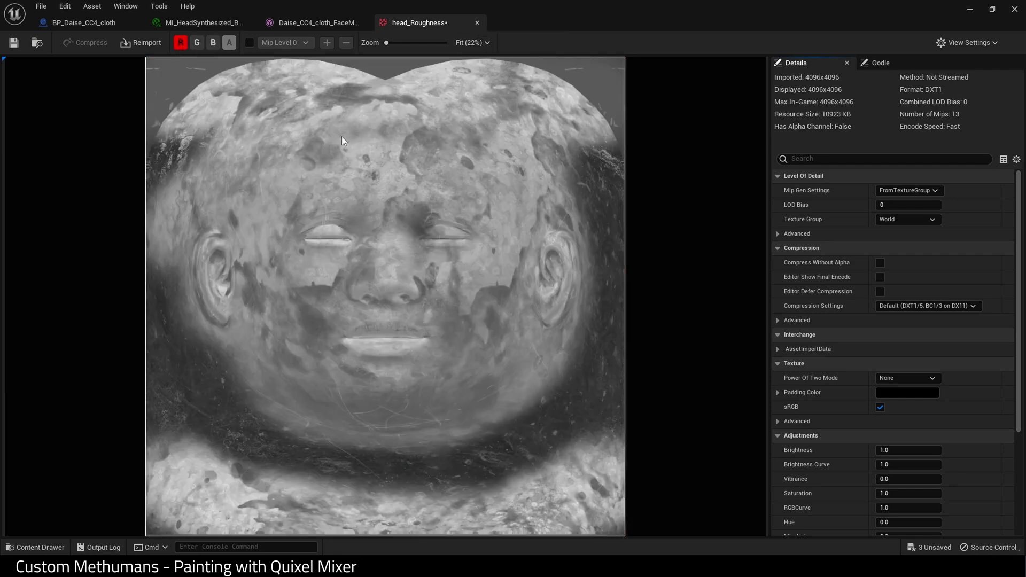
{"action": "left_click", "coordinate": [196, 42]}
{"action": "left_click", "coordinate": [213, 42]}
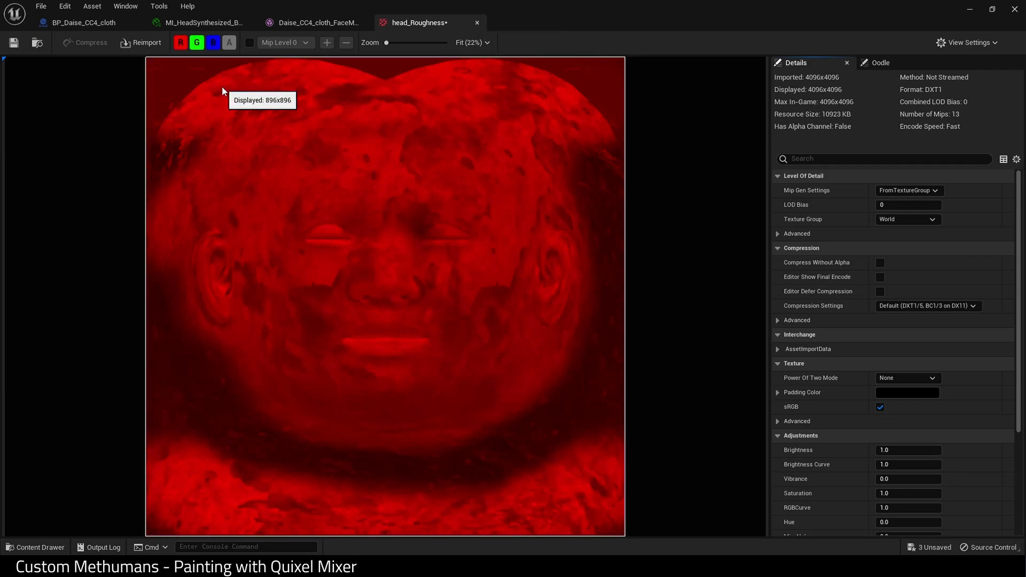
Set the head_Roughness texture's Composite Texture Mode to Add Normal Roughness To Green
{"action": "scroll", "coordinate": [847, 393], "scroll_direction": "down", "scroll_amount": 5}
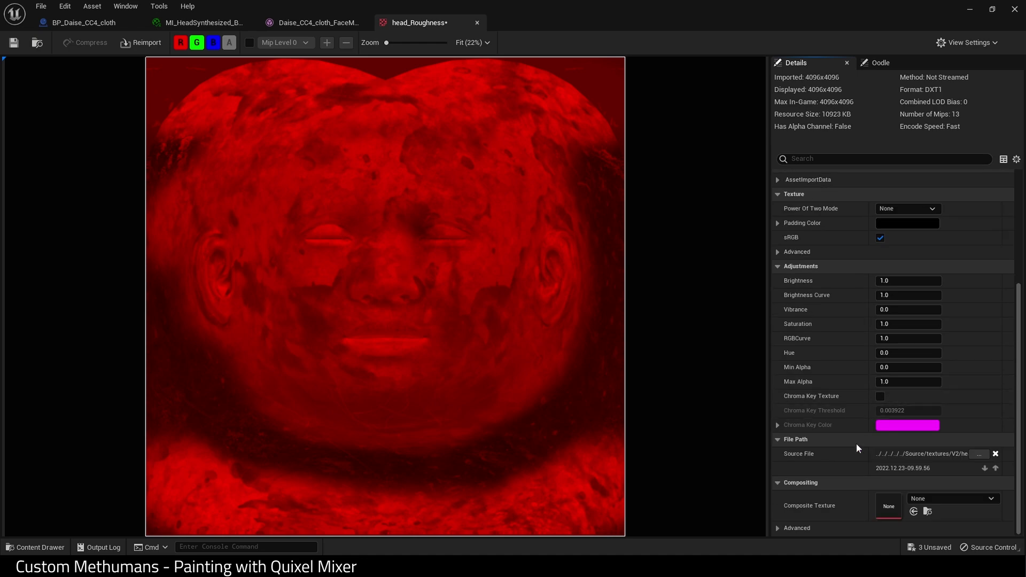
{"action": "left_click", "coordinate": [778, 530]}
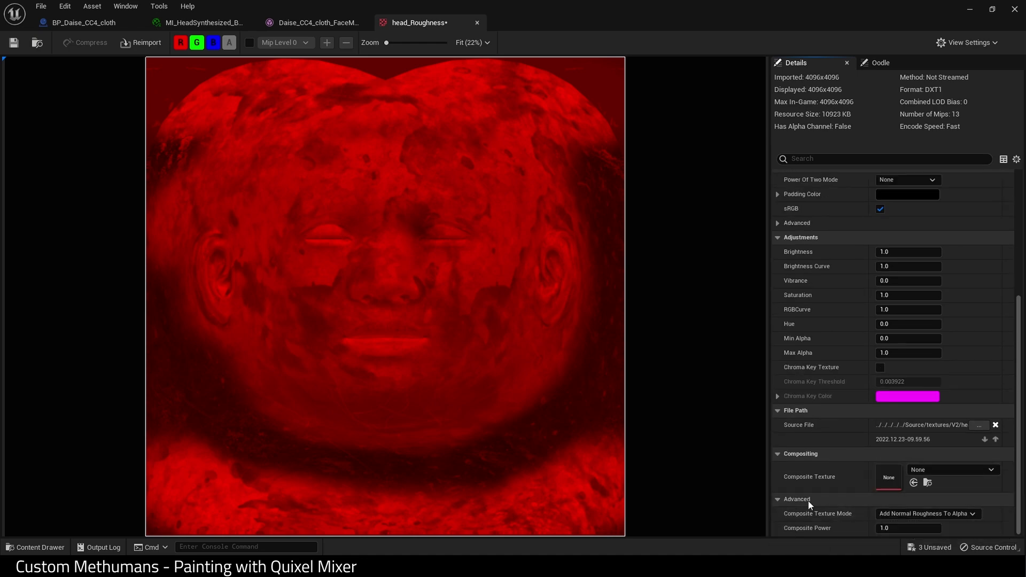
{"action": "left_click", "coordinate": [914, 514]}
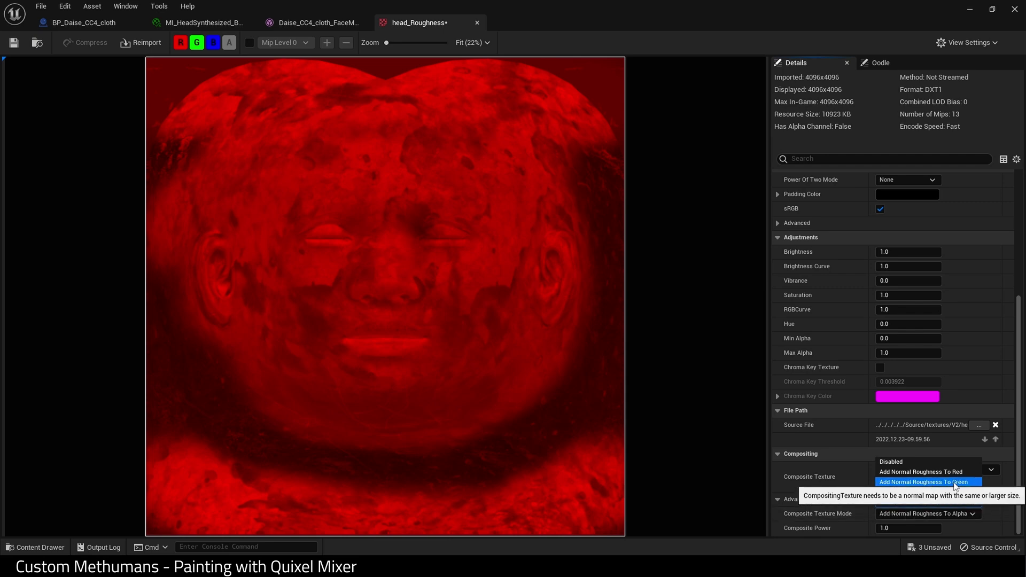
{"action": "left_click", "coordinate": [955, 482]}
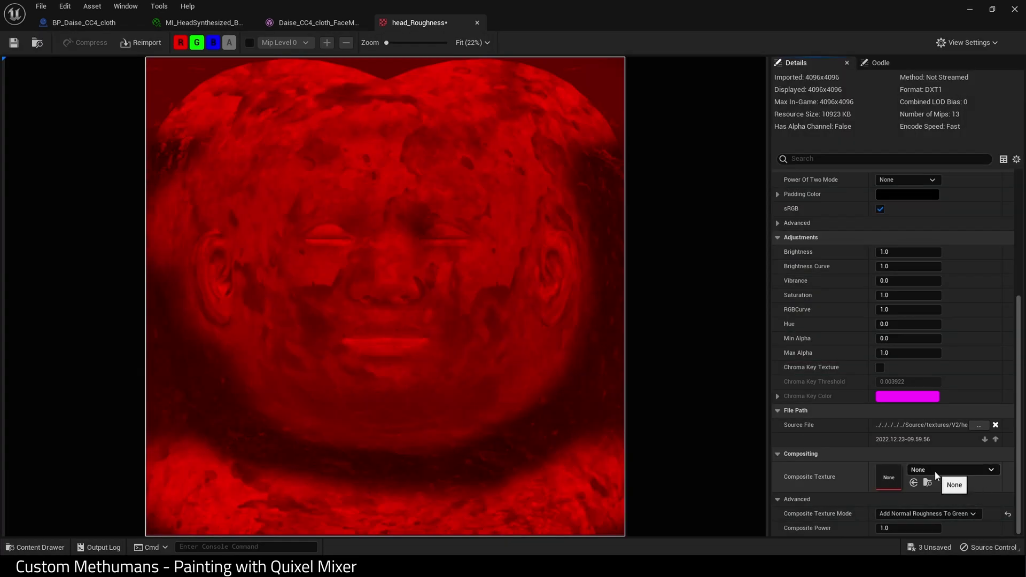
Assign head_Normal as the composite texture of head_Roughness and save all modified assets
{"action": "left_click", "coordinate": [35, 547]}
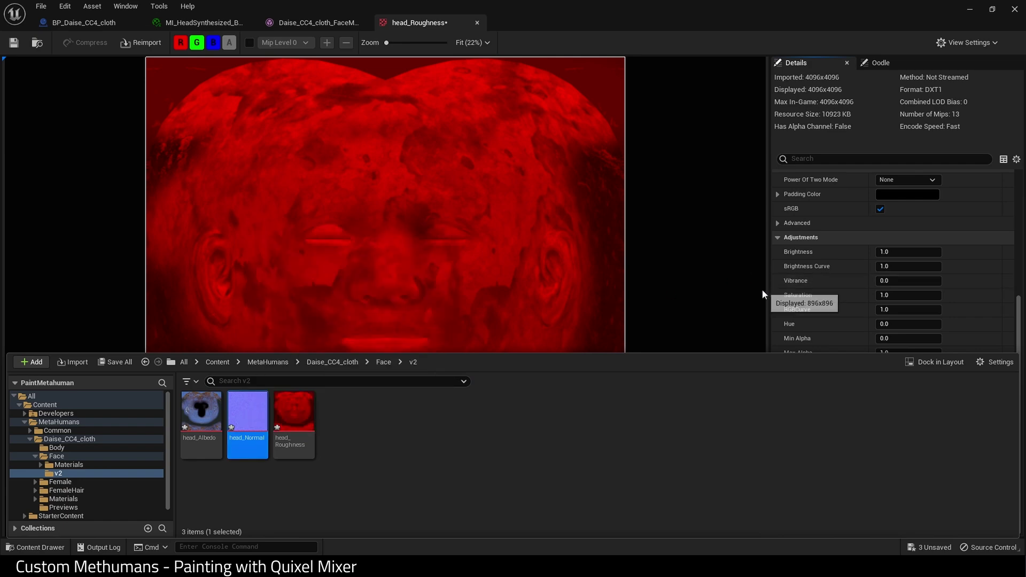
{"action": "left_click", "coordinate": [842, 379]}
{"action": "left_click", "coordinate": [913, 483]}
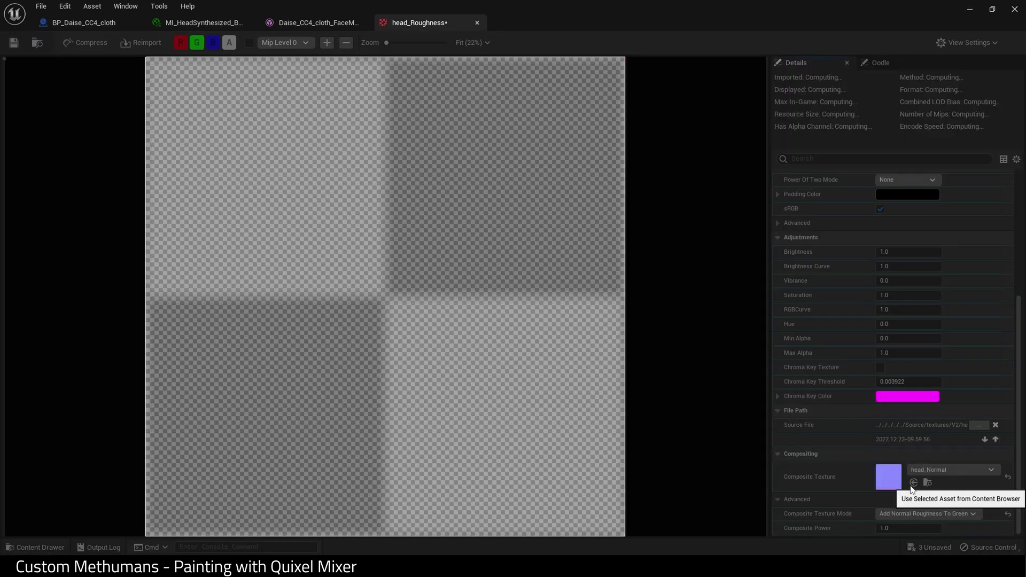
{"action": "left_click", "coordinate": [40, 6]}
{"action": "left_click", "coordinate": [60, 63]}
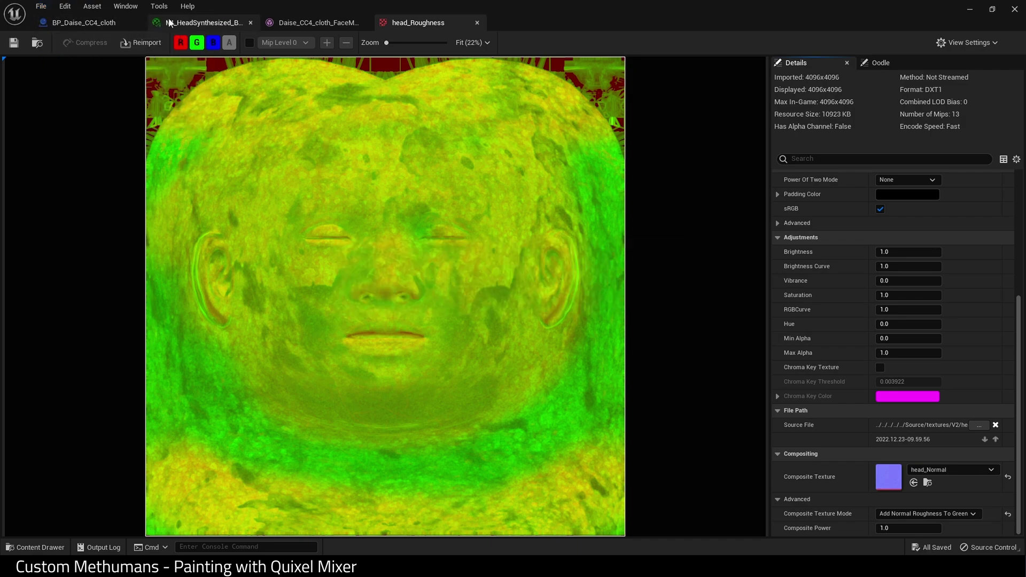
Assign the head_Albedo texture to the Color_MAIN parameter of the head's material instance
{"action": "left_click", "coordinate": [203, 23]}
{"action": "scroll", "coordinate": [286, 327], "scroll_direction": "up", "scroll_amount": 5}
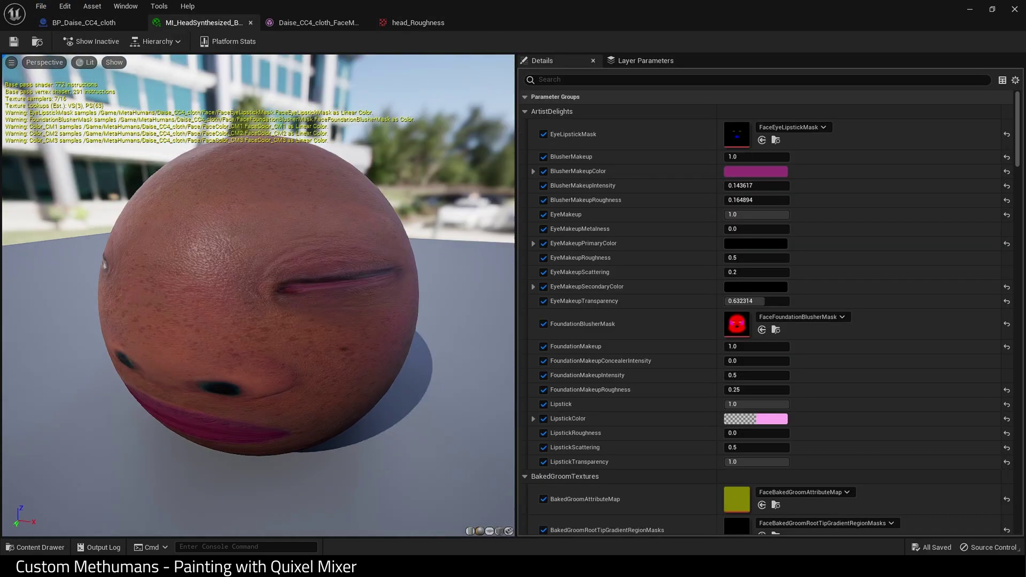
{"action": "scroll", "coordinate": [883, 354], "scroll_direction": "down", "scroll_amount": 3}
{"action": "scroll", "coordinate": [882, 350], "scroll_direction": "down", "scroll_amount": 15}
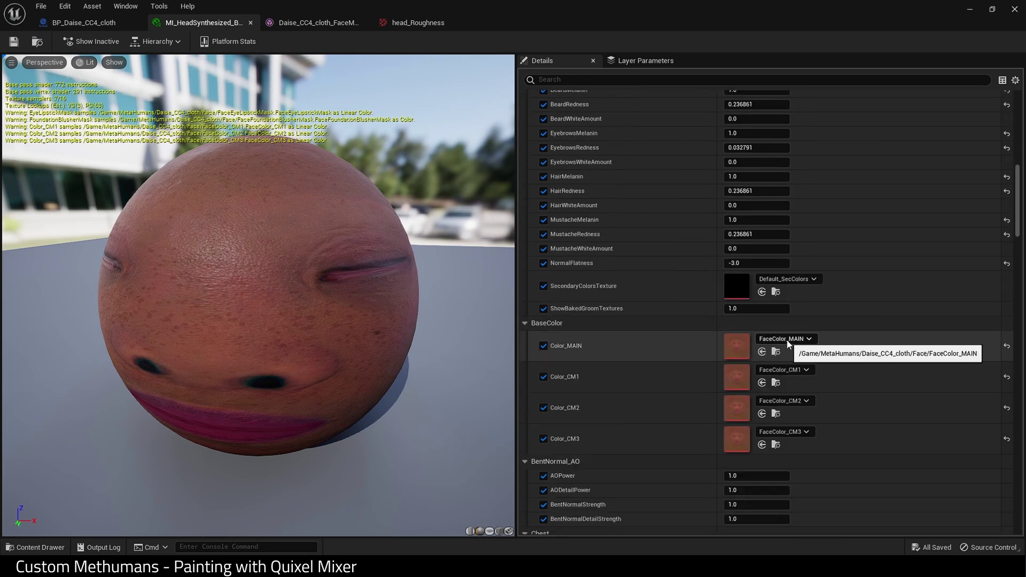
{"action": "left_click", "coordinate": [35, 547]}
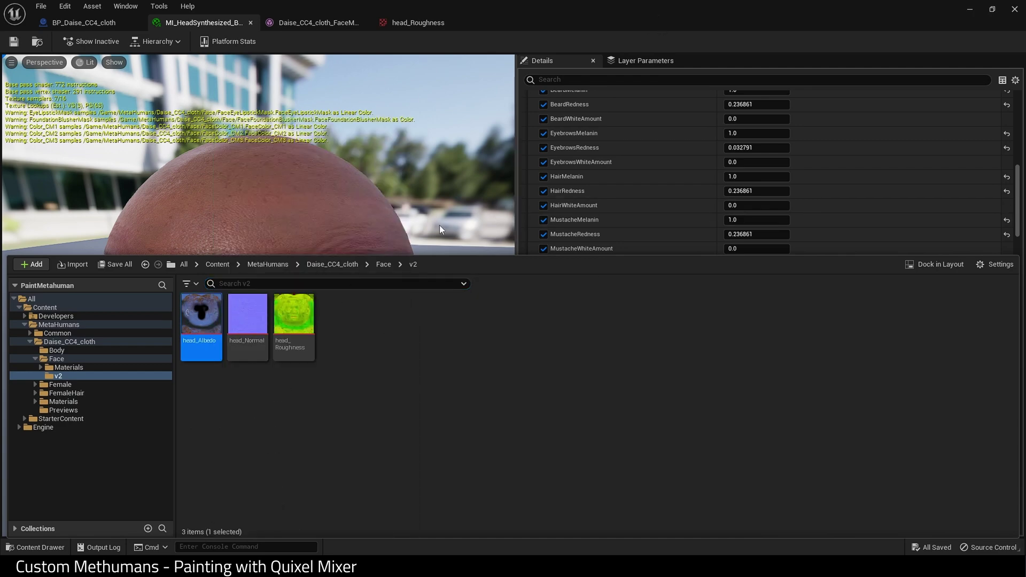
{"action": "left_click", "coordinate": [472, 220]}
{"action": "left_click", "coordinate": [761, 352]}
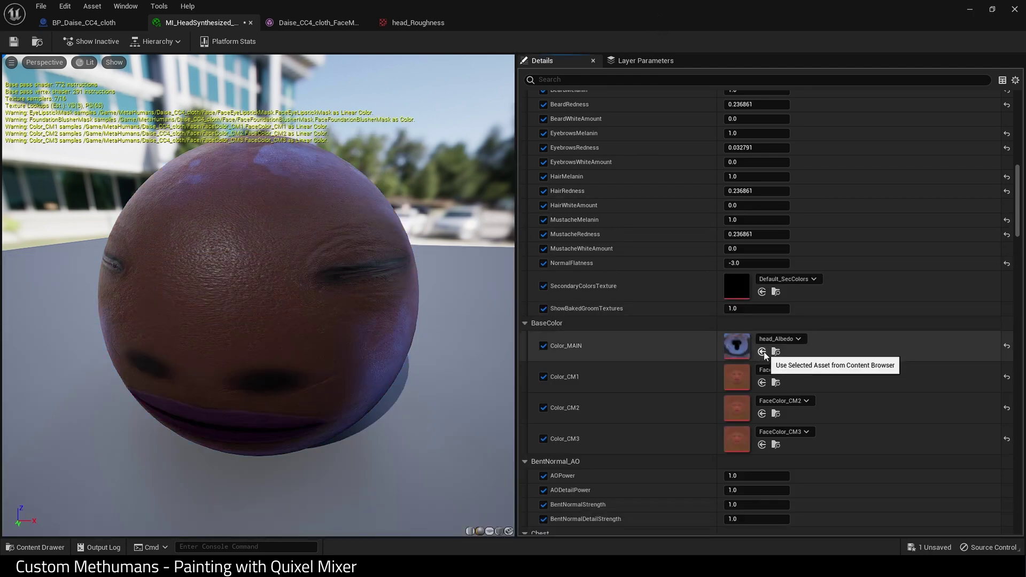
Assign the head_Normal texture to the material instance's Normal_MAIN parameter
{"action": "scroll", "coordinate": [754, 456], "scroll_direction": "down", "scroll_amount": 2}
{"action": "scroll", "coordinate": [754, 456], "scroll_direction": "down", "scroll_amount": 20}
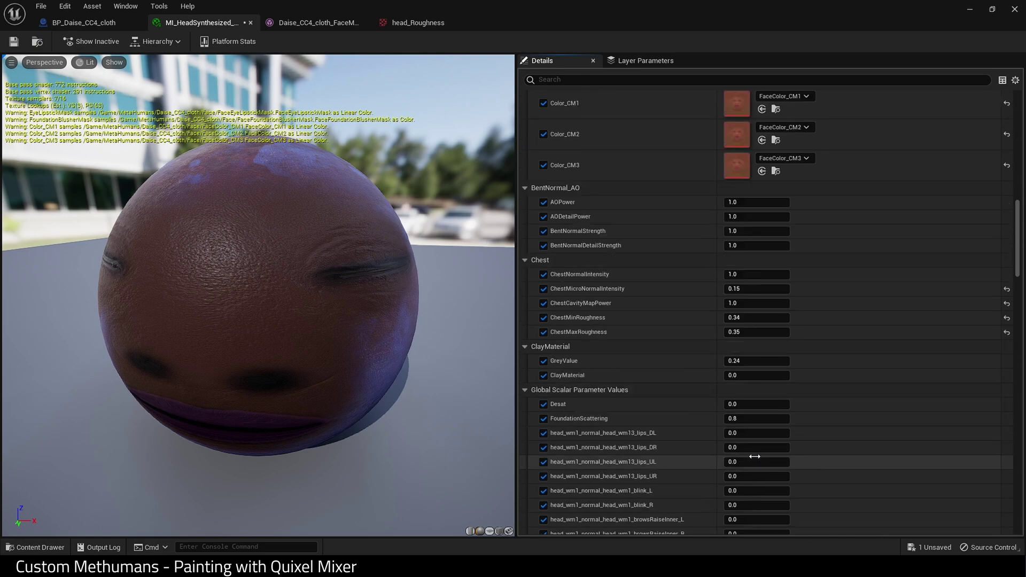
{"action": "scroll", "coordinate": [755, 459], "scroll_direction": "down", "scroll_amount": 15}
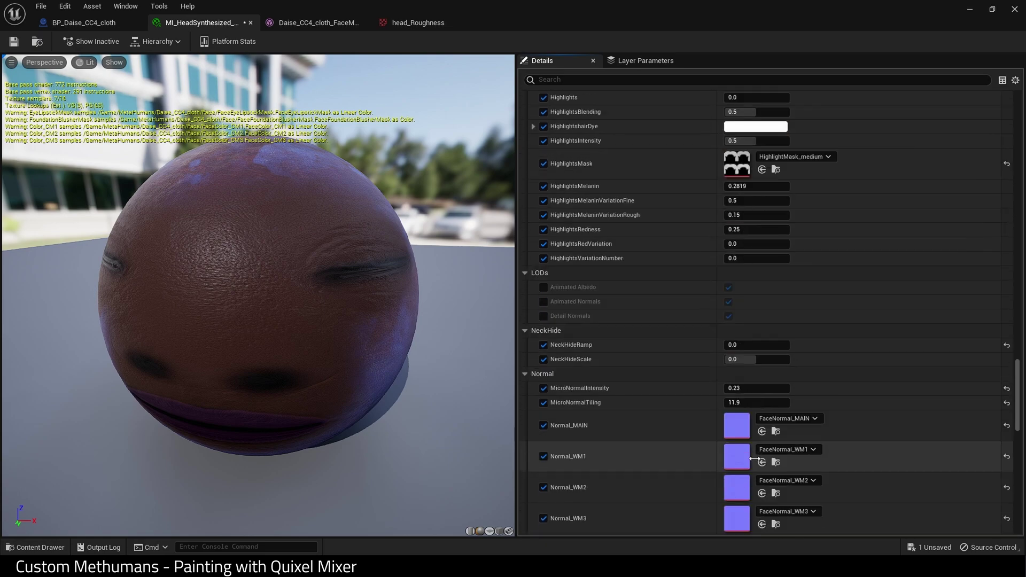
{"action": "key", "text": "ctrl+space"}
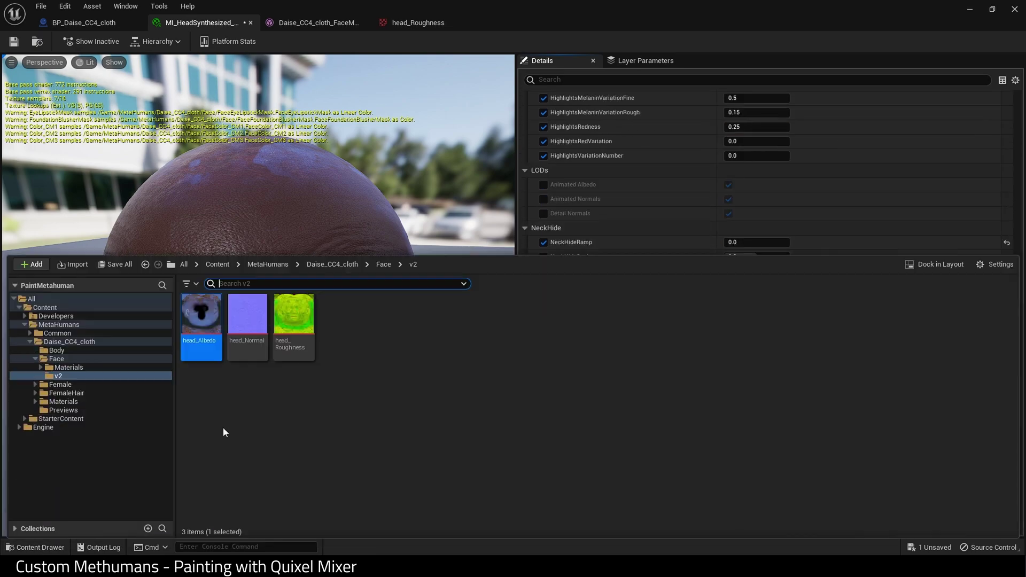
{"action": "left_click", "coordinate": [496, 246]}
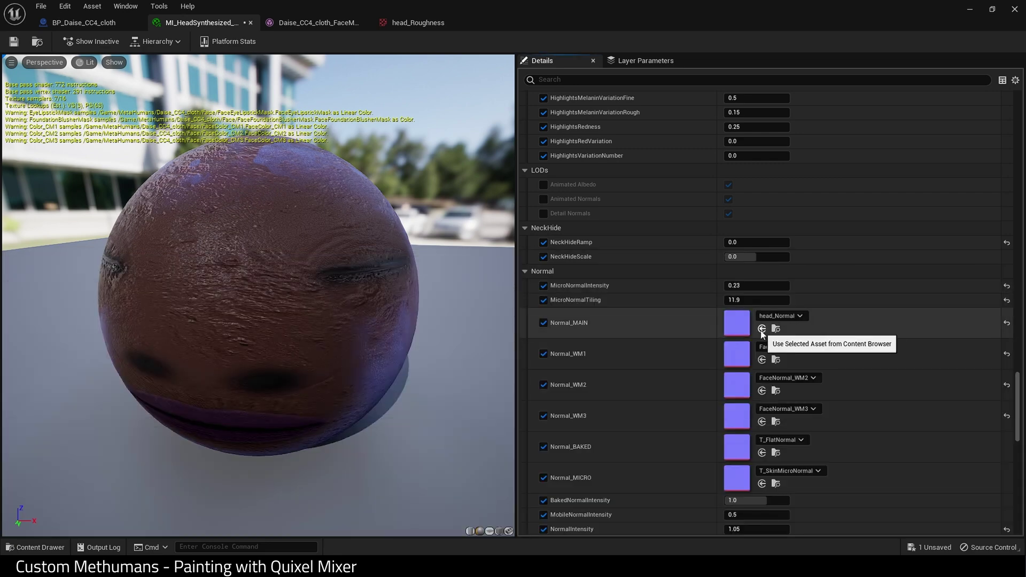
Assign the head_Roughness texture to the material instance's Roughness_MAIN parameter
{"action": "scroll", "coordinate": [695, 483], "scroll_direction": "down", "scroll_amount": 10}
{"action": "scroll", "coordinate": [695, 486], "scroll_direction": "down", "scroll_amount": 5}
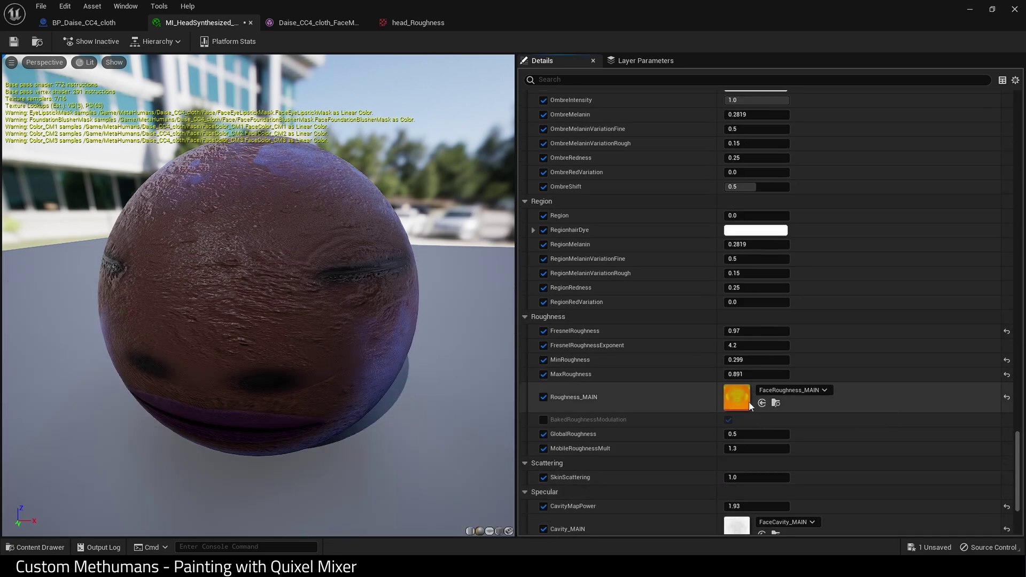
{"action": "left_click", "coordinate": [762, 402]}
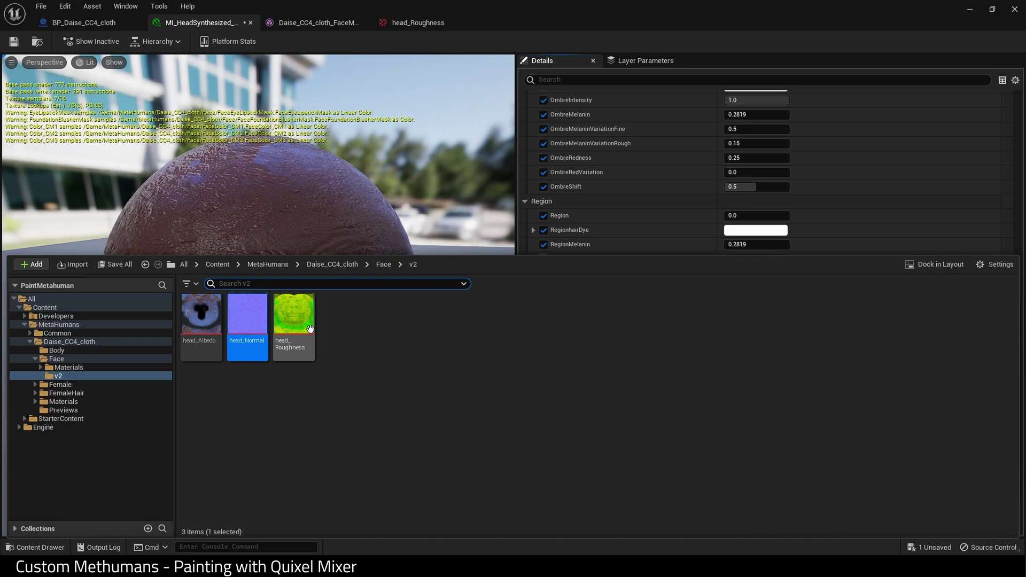
{"action": "key", "text": "ctrl+space"}
{"action": "left_click", "coordinate": [762, 403]}
Save all modified assets and check the painted face in the BP_Daise_CC4_cloth blueprint
{"action": "scroll", "coordinate": [304, 316], "scroll_direction": "down", "scroll_amount": 3}
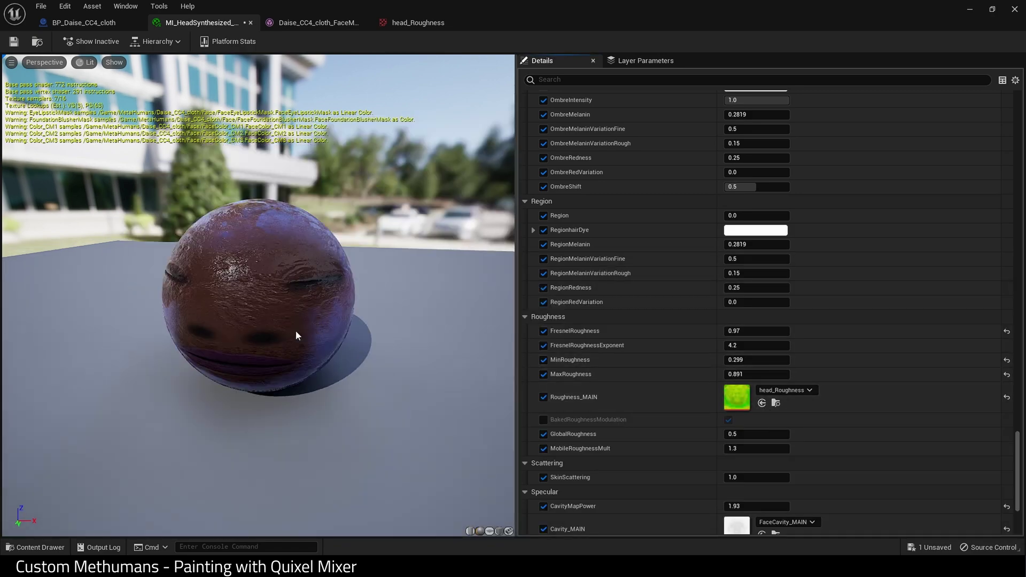
{"action": "left_click_drag", "start_coordinate": [296, 331], "coordinate": [363, 332]}
{"action": "left_click", "coordinate": [41, 6]}
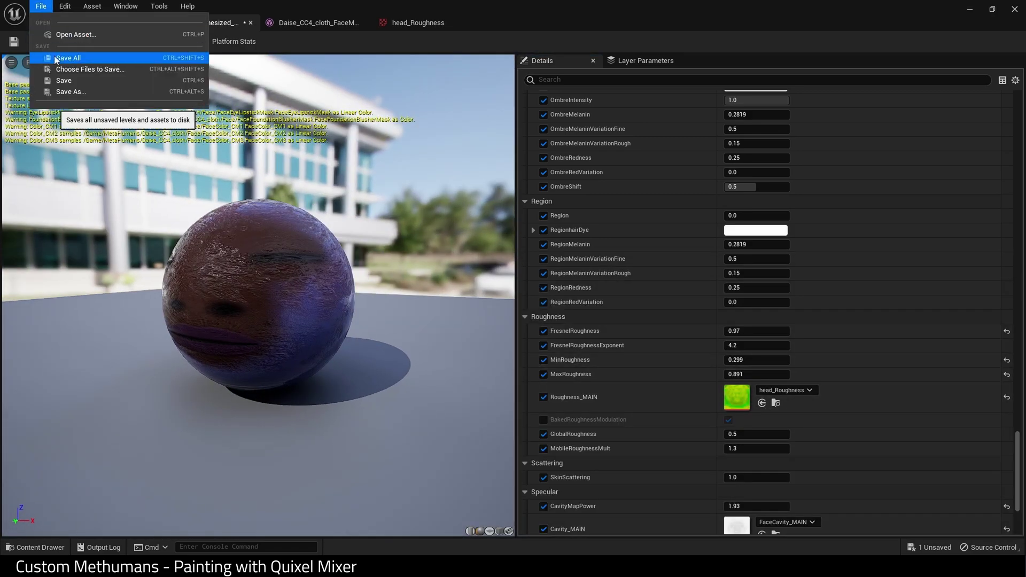
{"action": "left_click", "coordinate": [54, 55]}
{"action": "left_click", "coordinate": [72, 23]}
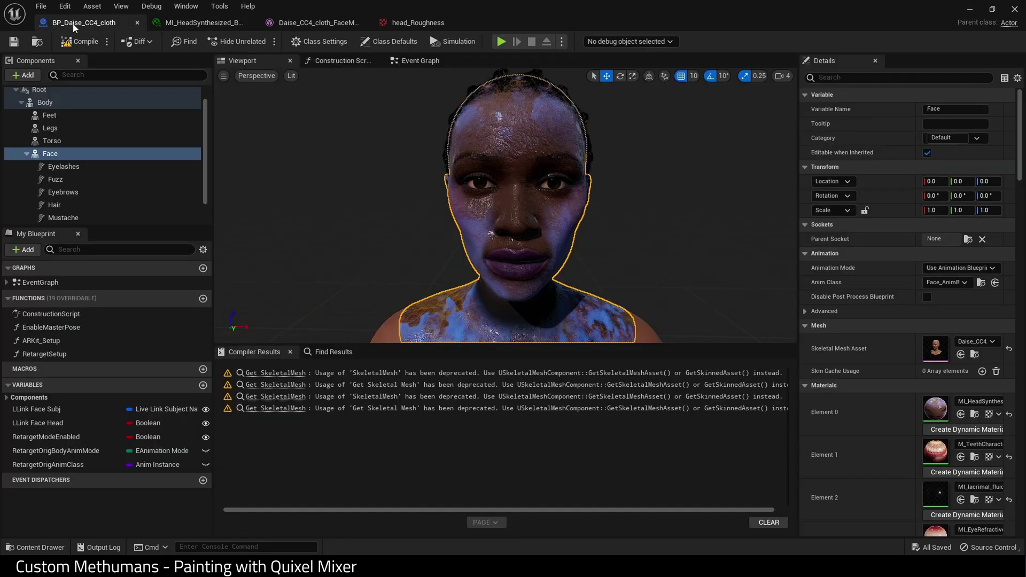
{"action": "left_click_drag", "start_coordinate": [505, 203], "coordinate": [463, 214]}
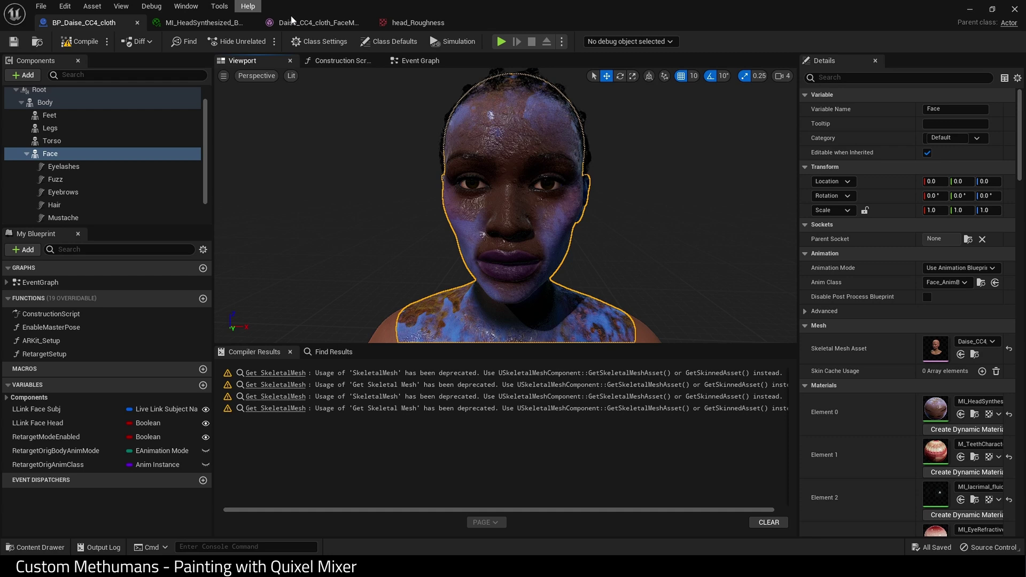
Set BlusherMakeup, EyeMakeup and FoundationMakeup to 0 in the head's material instance
{"action": "left_click", "coordinate": [202, 22]}
{"action": "scroll", "coordinate": [557, 264], "scroll_direction": "up", "scroll_amount": 15}
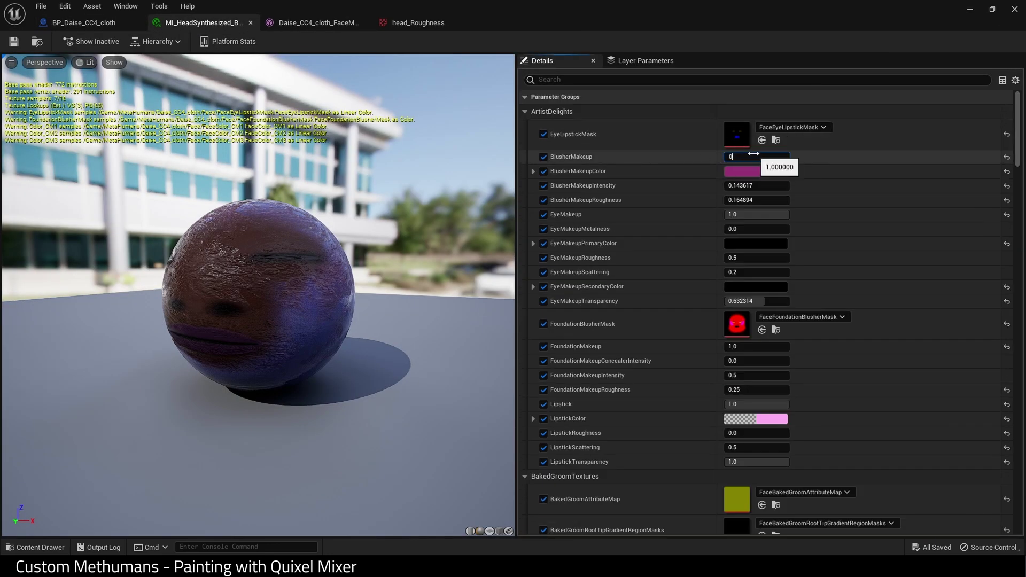
{"action": "left_click_drag", "start_coordinate": [758, 214], "coordinate": [687, 243]}
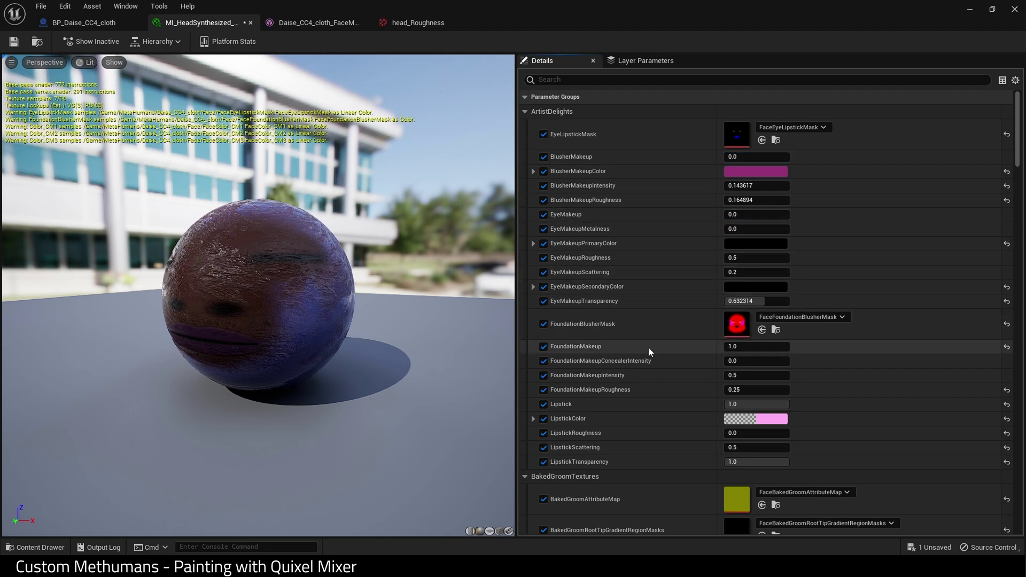
{"action": "left_click", "coordinate": [739, 346]}
{"action": "type", "text": "0"}
{"action": "key", "text": "Return"}
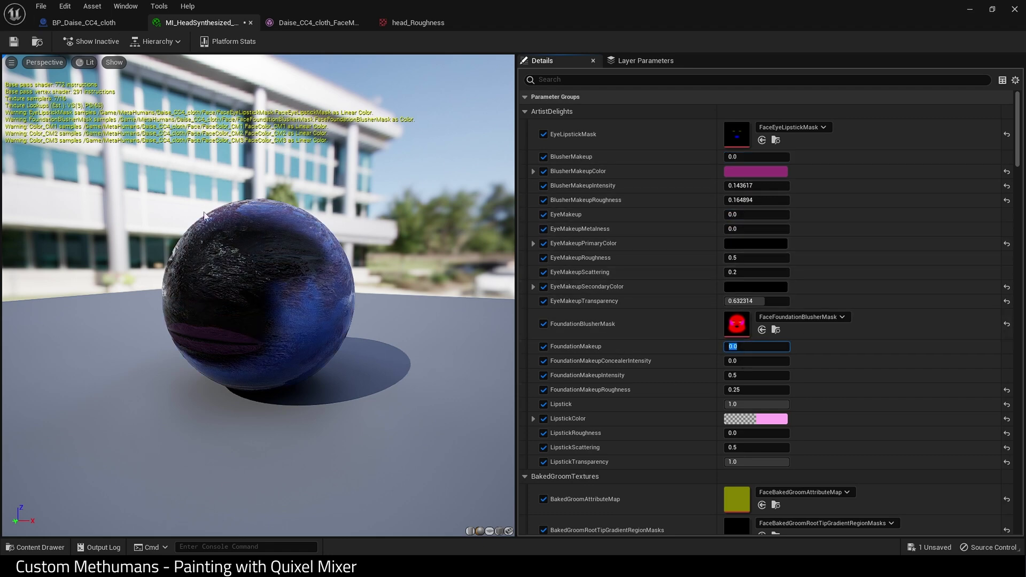
Save all modified assets and examine the face without makeup up close in the BP_Daise_CC4_cloth blueprint
{"action": "left_click", "coordinate": [41, 7]}
{"action": "left_click", "coordinate": [61, 62]}
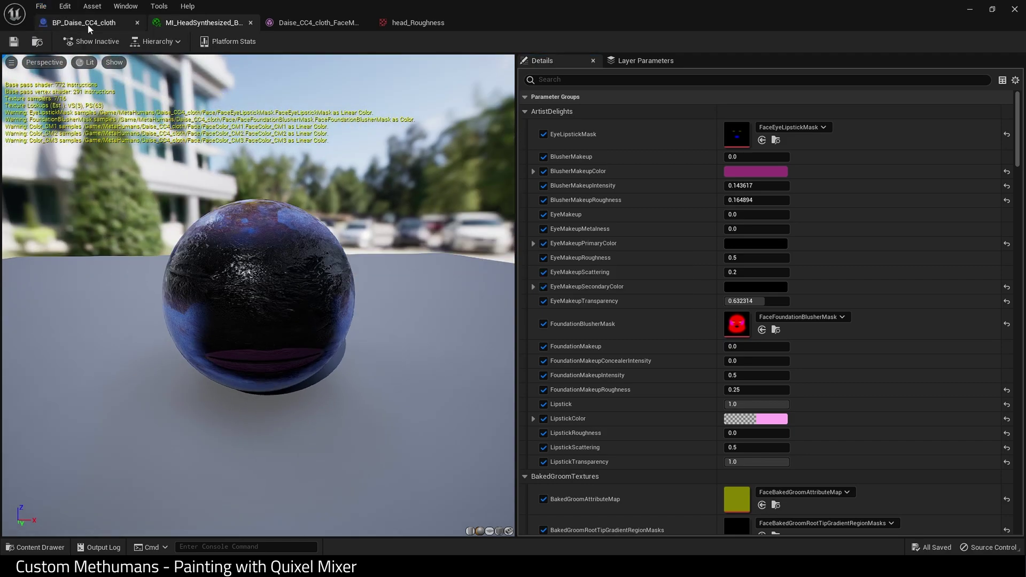
{"action": "left_click", "coordinate": [84, 22]}
{"action": "left_click_drag", "start_coordinate": [508, 213], "coordinate": [214, 214], "text": "alt"}
{"action": "mouse_move", "coordinate": [495, 195]}
{"action": "right_mouse_down", "text": "alt"}
{"action": "mouse_move", "coordinate": [484, 202]}
{"action": "mouse_move", "coordinate": [508, 184]}
{"action": "right_mouse_up", "text": "alt"}
Reduce the Lipstick parameter of the head's material instance to its minimum and save the asset
{"action": "left_click", "coordinate": [203, 23]}
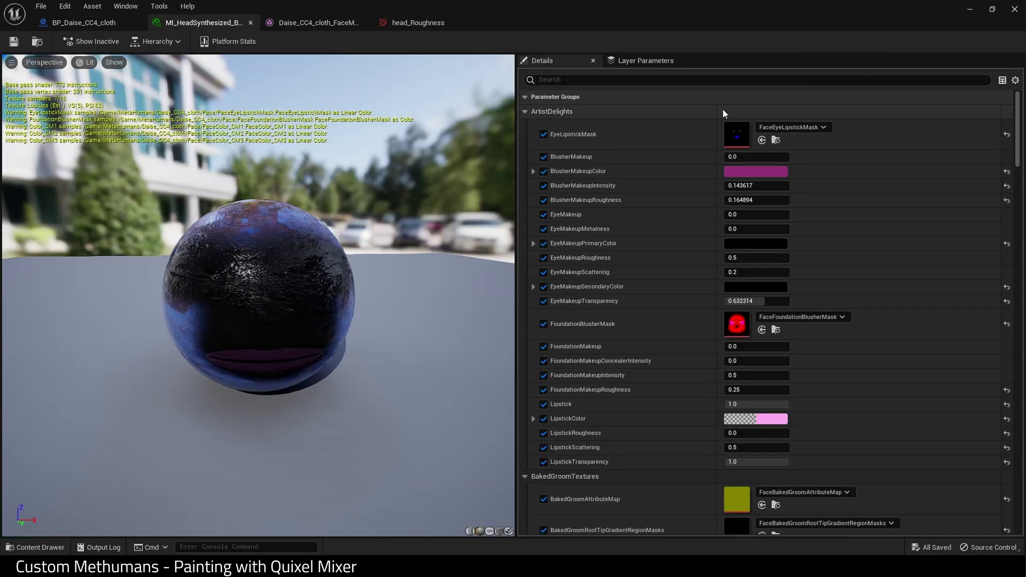
{"action": "scroll", "coordinate": [663, 246], "scroll_direction": "down", "scroll_amount": 1}
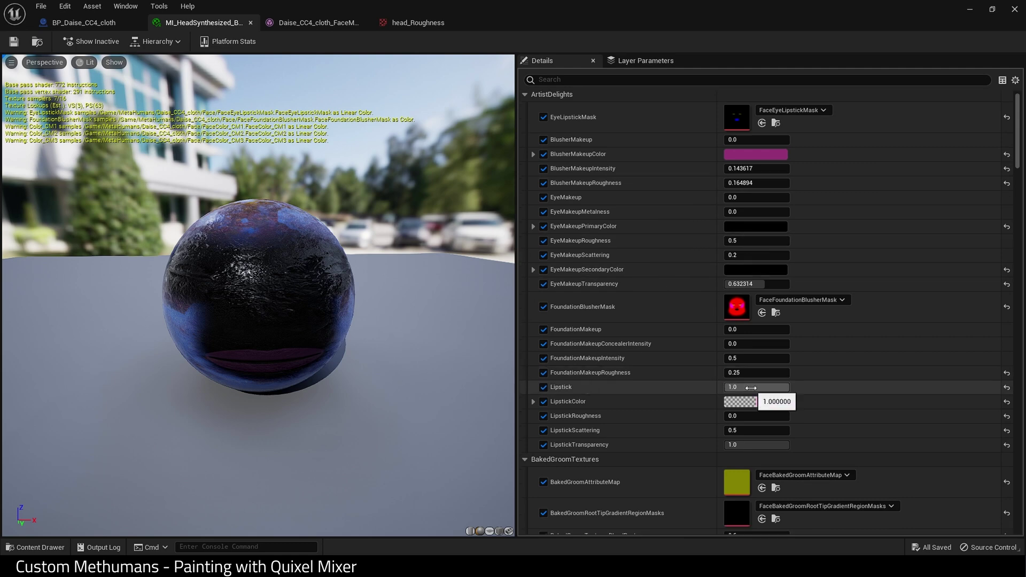
{"action": "left_click_drag", "start_coordinate": [758, 387], "coordinate": [726, 387]}
{"action": "left_click", "coordinate": [14, 43]}
Inspect the painted head and shoulders in the BP_Daise_CC4_cloth blueprint and compile it
{"action": "left_click", "coordinate": [84, 22]}
{"action": "scroll", "coordinate": [505, 203], "scroll_direction": "down", "scroll_amount": 2}
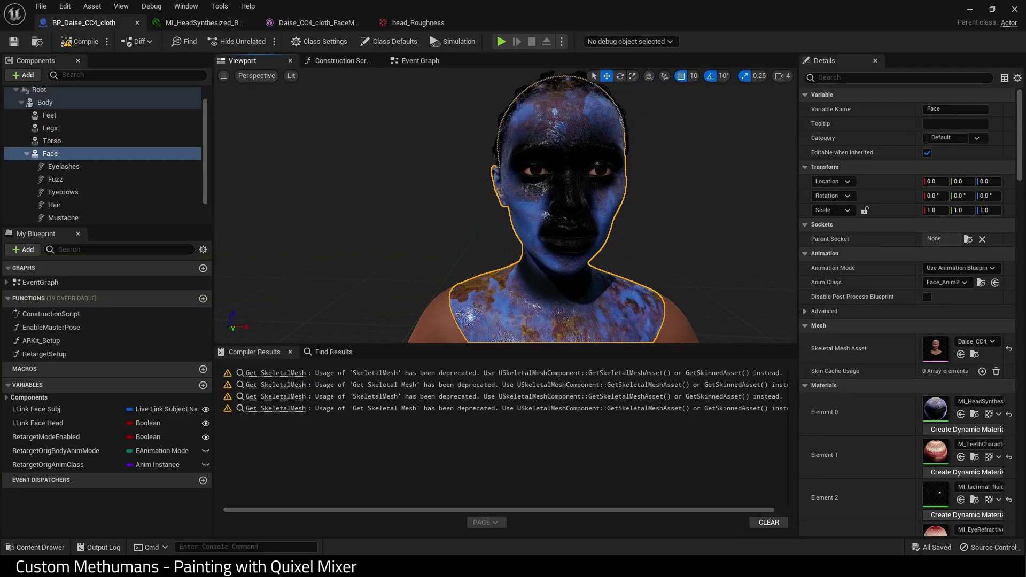
{"action": "left_click_drag", "start_coordinate": [505, 203], "coordinate": [366, 202], "text": "alt"}
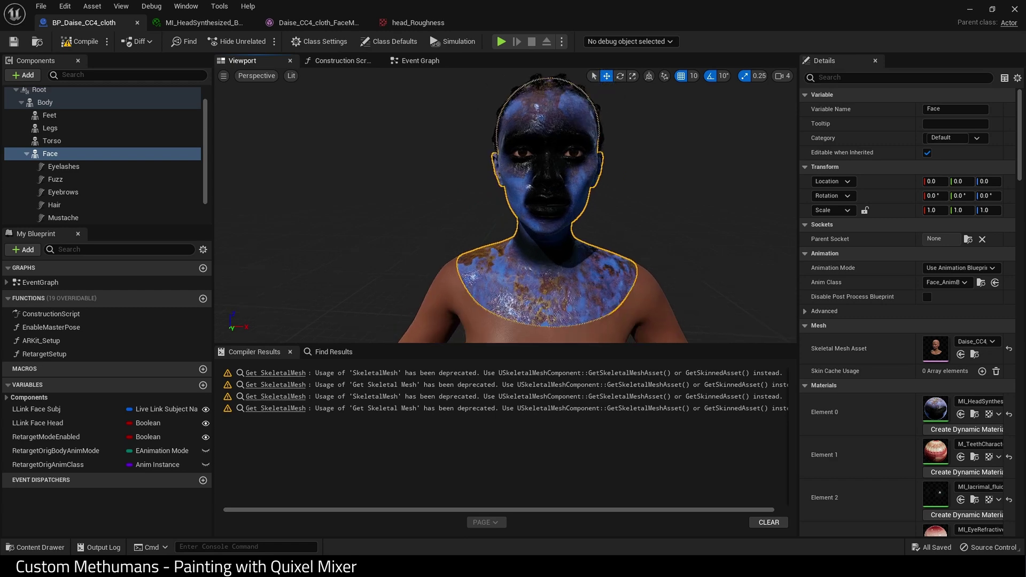
{"action": "left_click", "coordinate": [79, 41]}
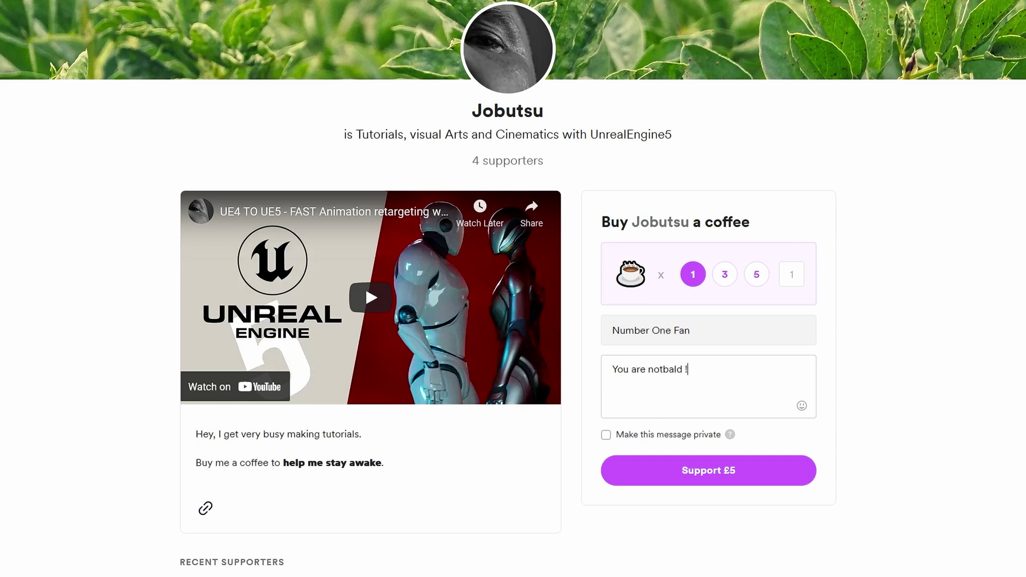
Open the £5 support payment form on the creator's coffee donation page and close it without paying
{"action": "left_click", "coordinate": [687, 473]}
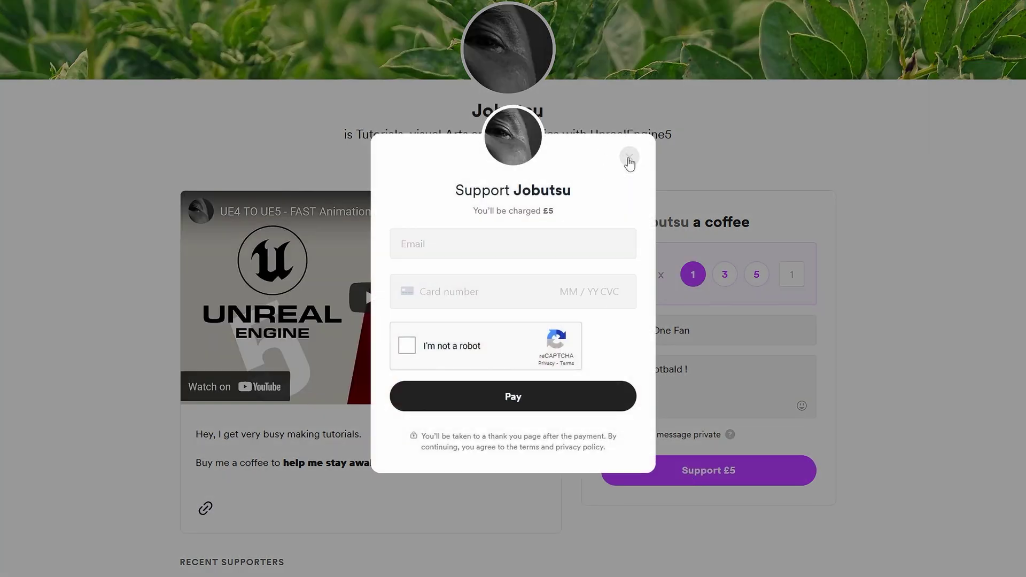
{"action": "left_click", "coordinate": [629, 158]}
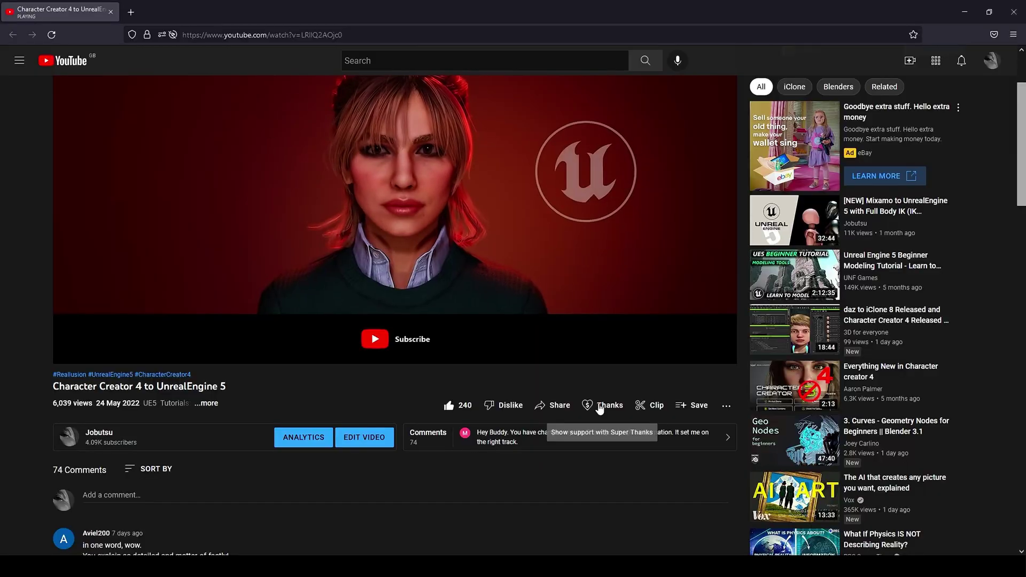
Switch to YouTube, open the Super Thanks options of the Character Creator 4 to UnrealEngine 5 video and choose £50.00
{"action": "left_click", "coordinate": [599, 402]}
{"action": "left_click", "coordinate": [606, 319]}
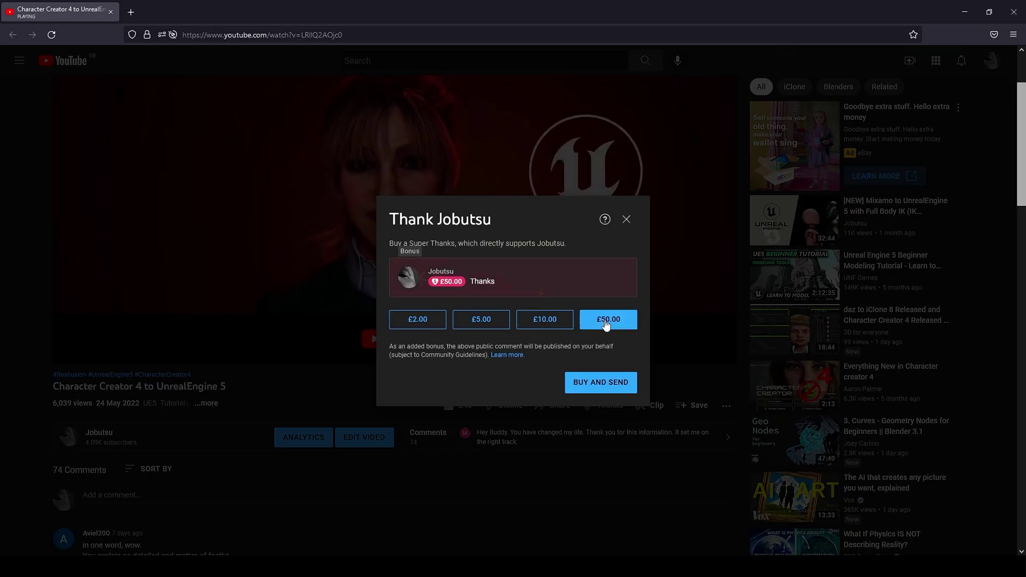